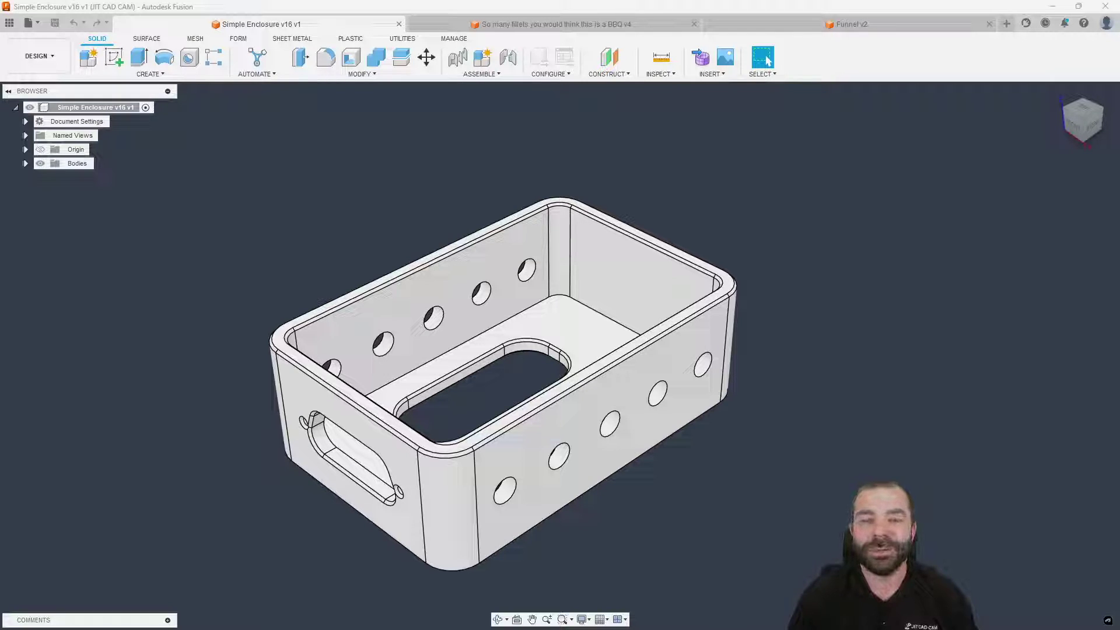
Delete two round hole faces on the front wall so it is solid, then browse the Modify menu
scroll(508, 513, "up", 2)
left_click(500, 489)
left_click(575, 451, "shift")
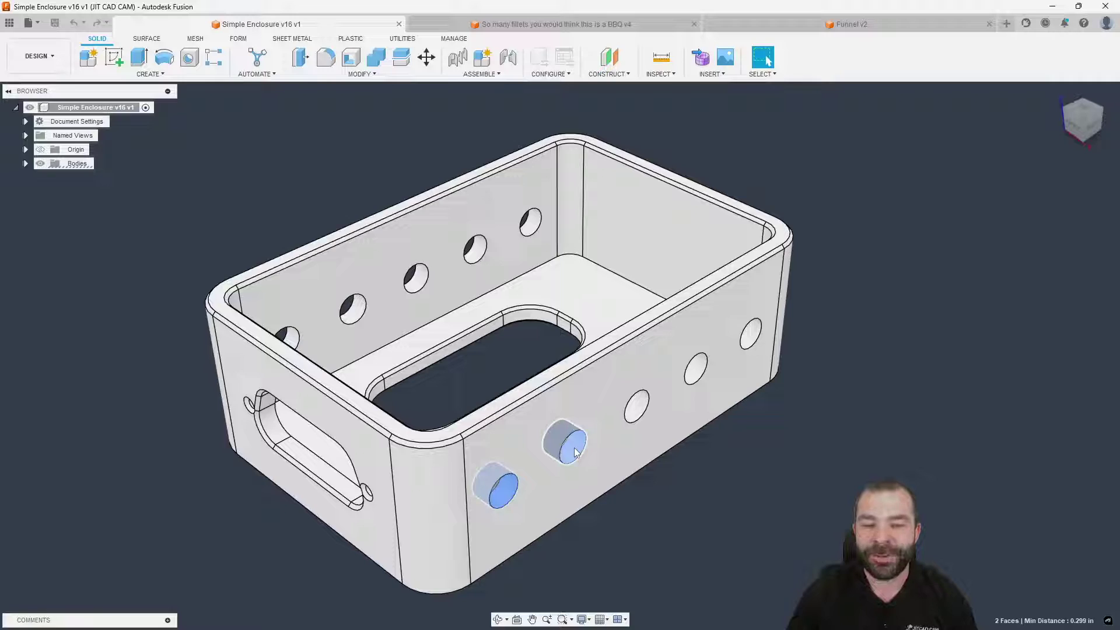
scroll(575, 450, "down", 1)
key("Delete")
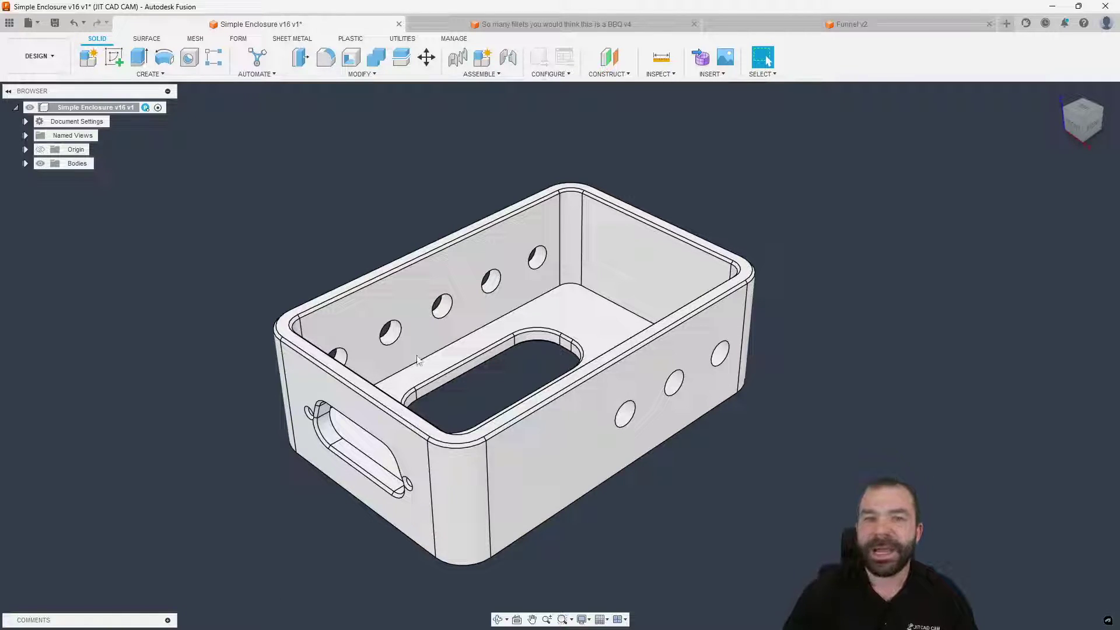
left_click(362, 74)
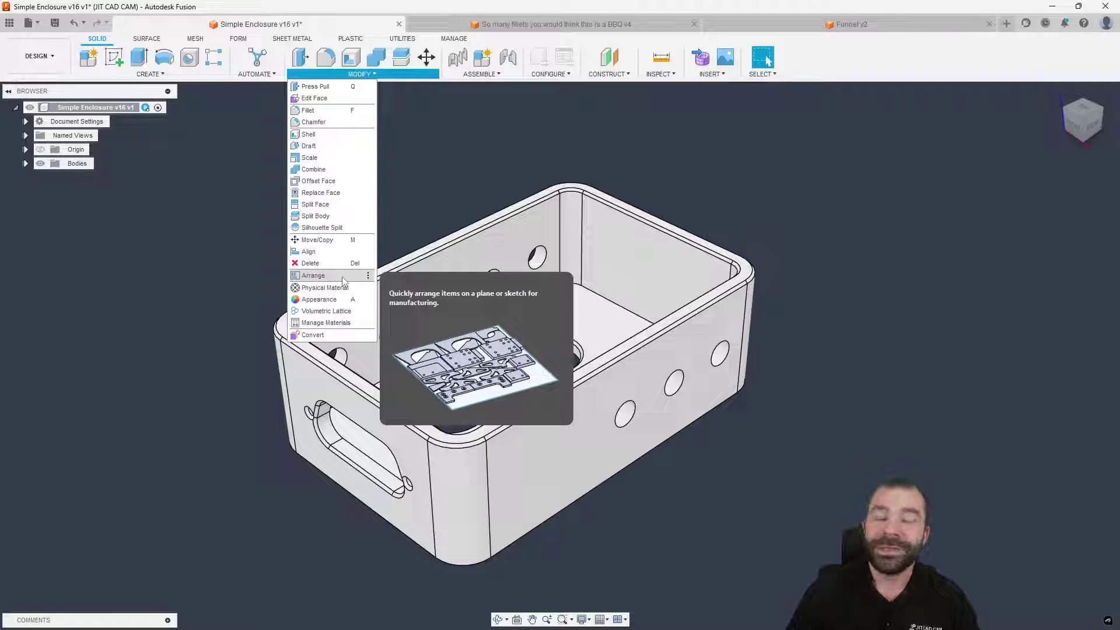
left_click(460, 199)
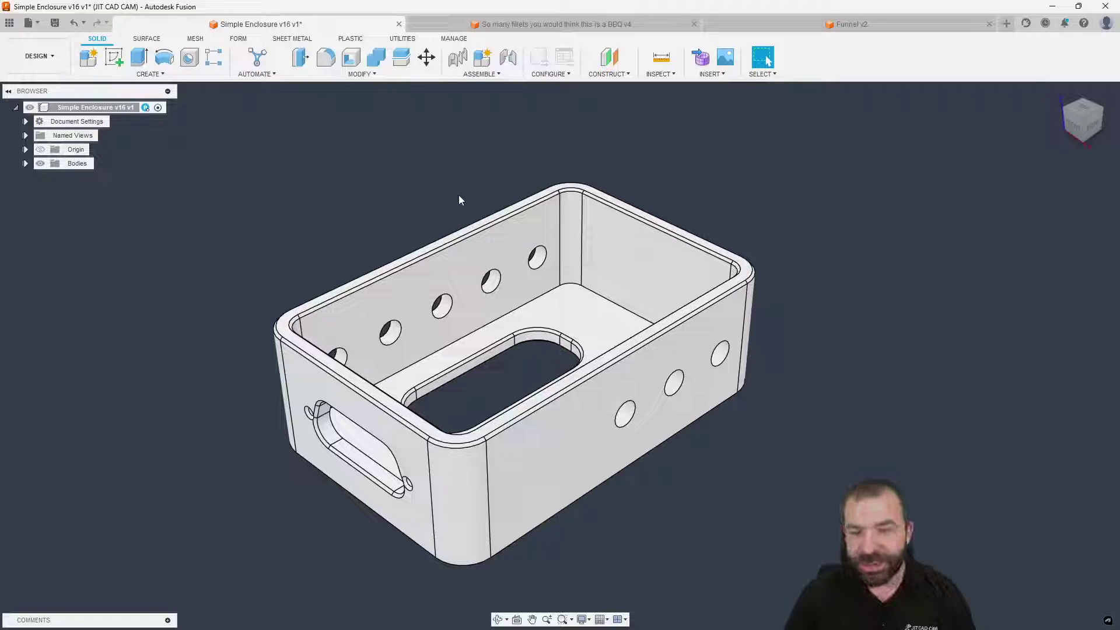
Undo the hole fill and turn on Capture Design History for the root component
key("ctrl+z")
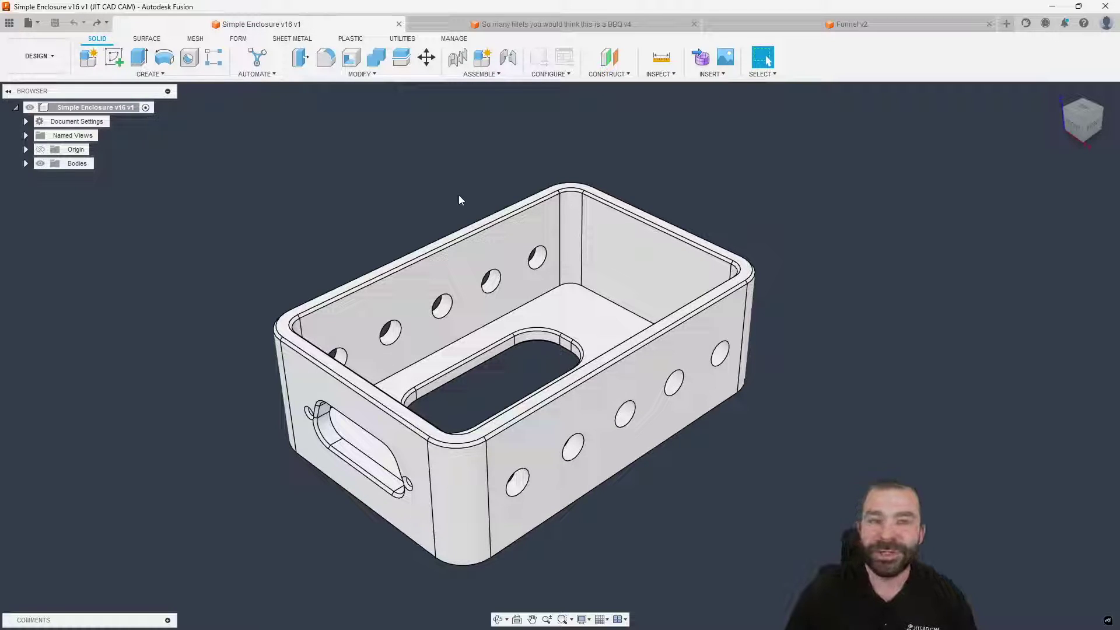
double_click(96, 108)
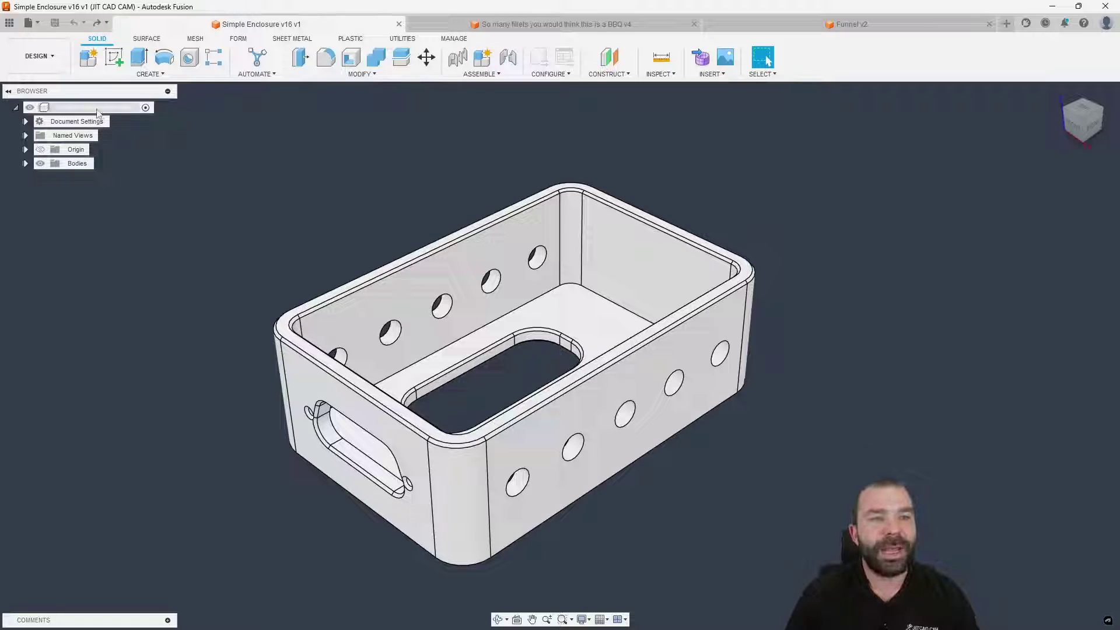
right_click(96, 112)
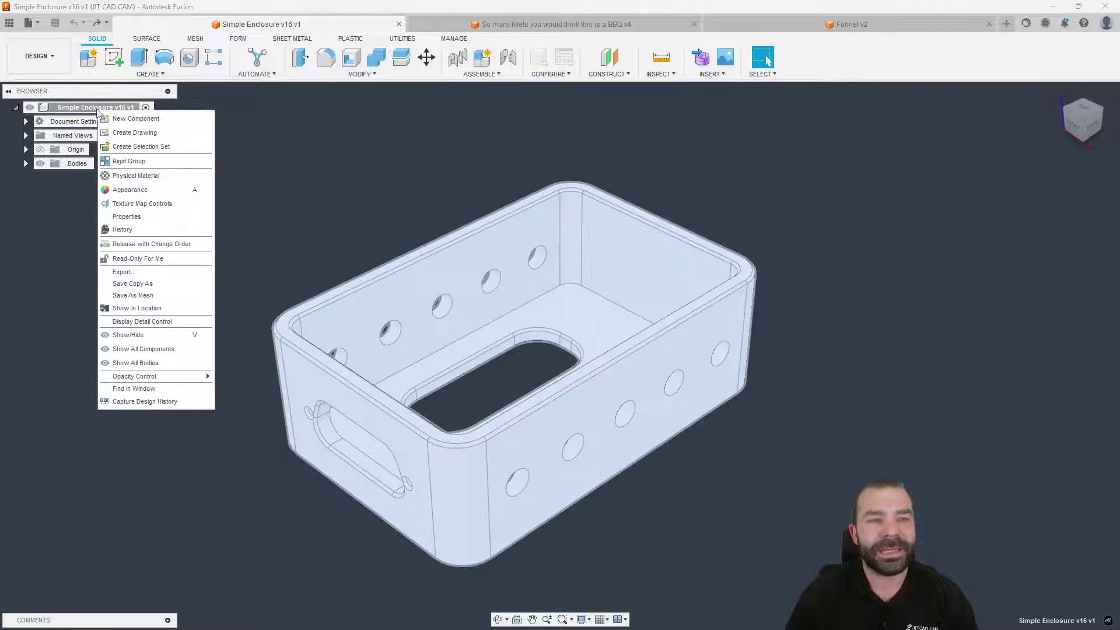
left_click(155, 402)
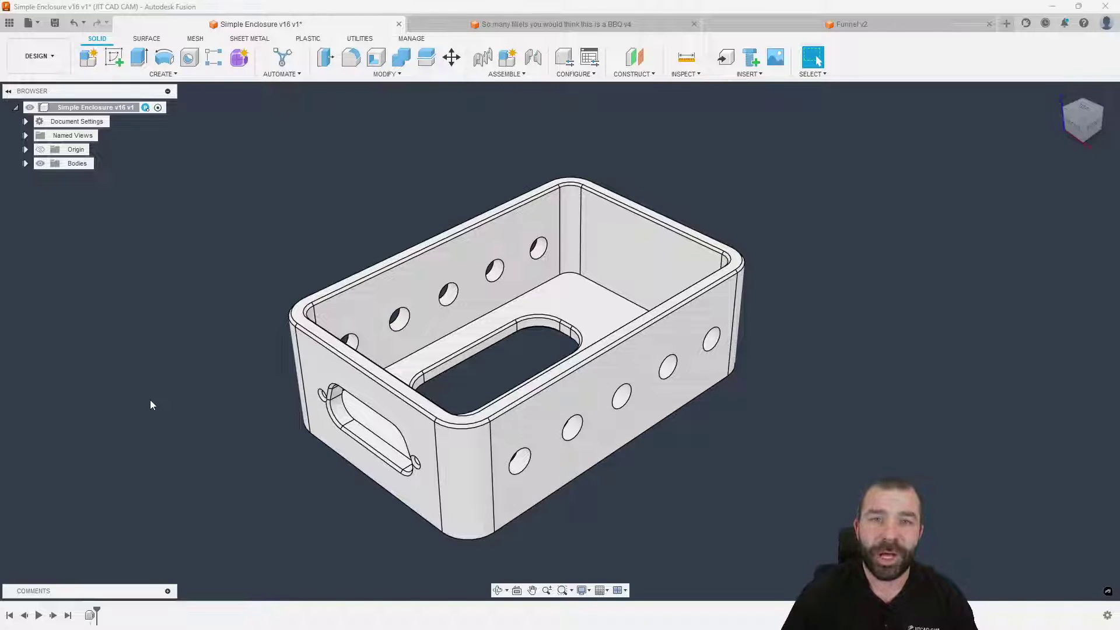
Browse the Modify > Simplify commands without choosing one
left_click(367, 76)
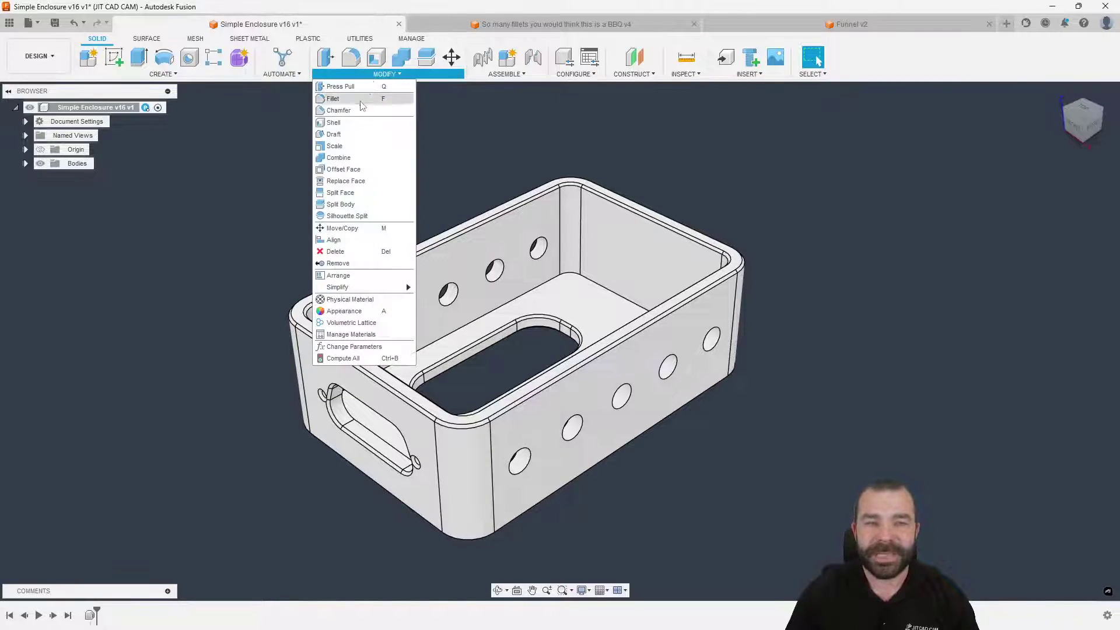
mouse_move(363, 288)
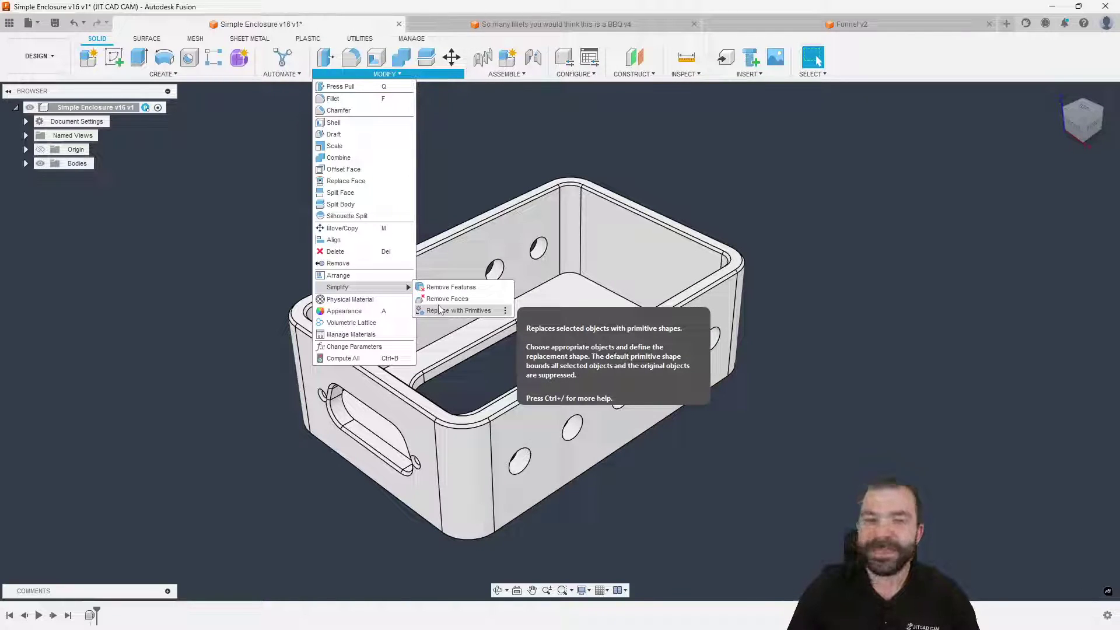
left_click(492, 167)
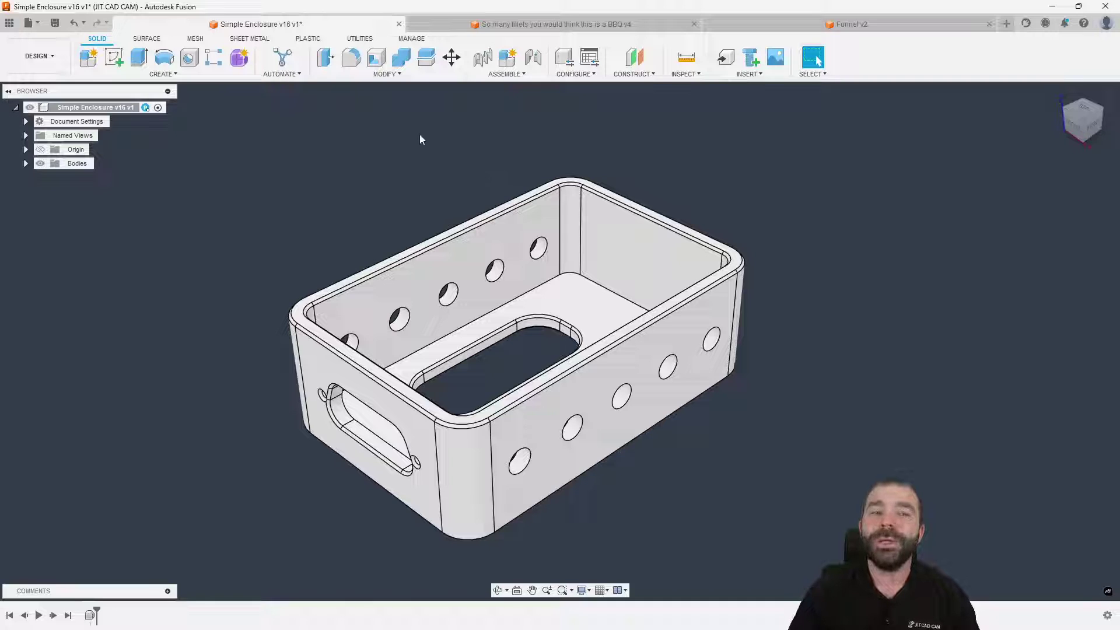
Copy and paste Body1 in place to create the duplicate Body2
left_click(403, 74)
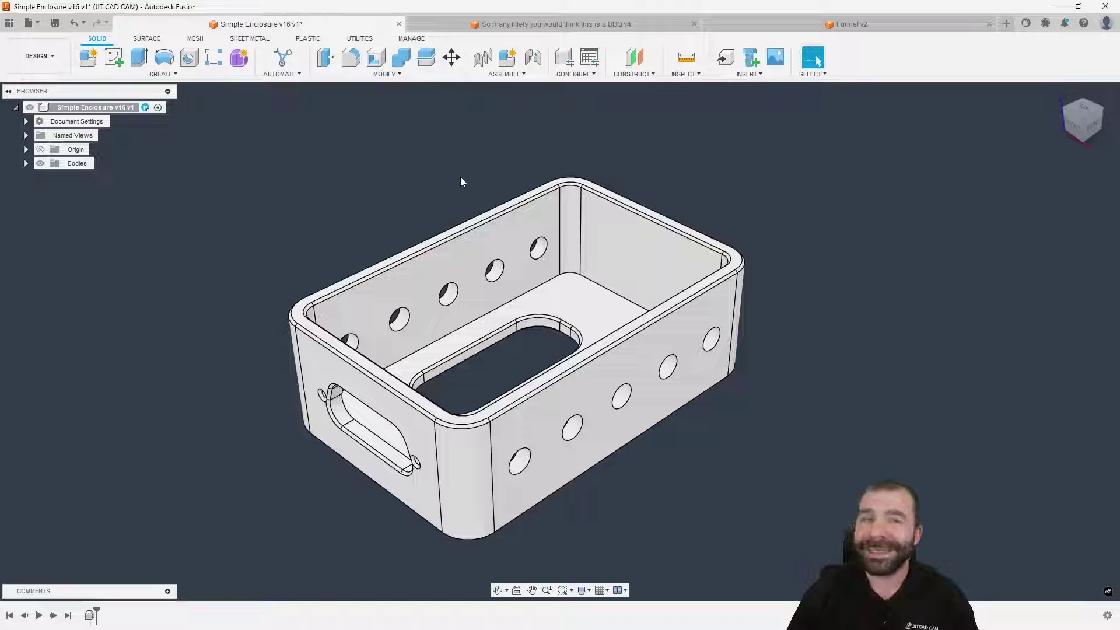
left_click(25, 163)
left_click(79, 178)
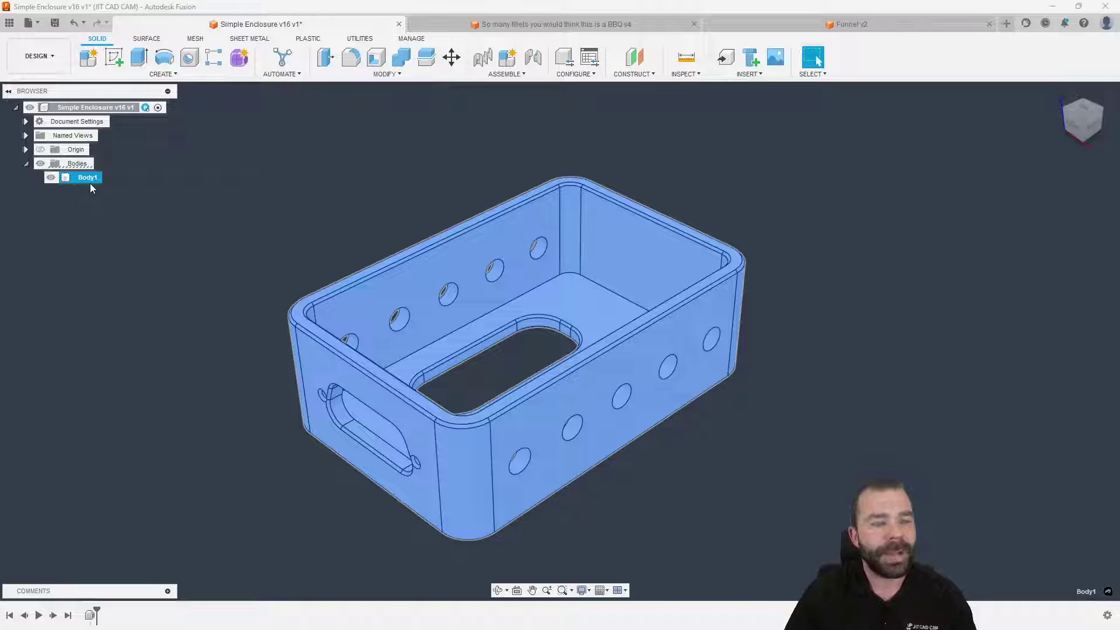
key("ctrl+c")
key("ctrl+v")
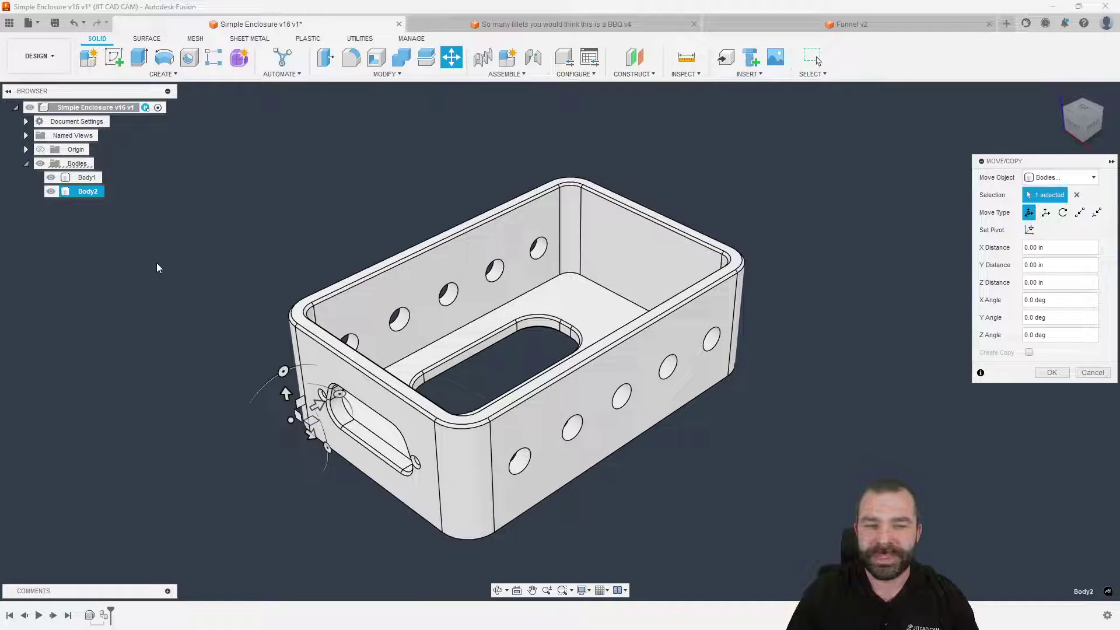
left_click(1047, 372)
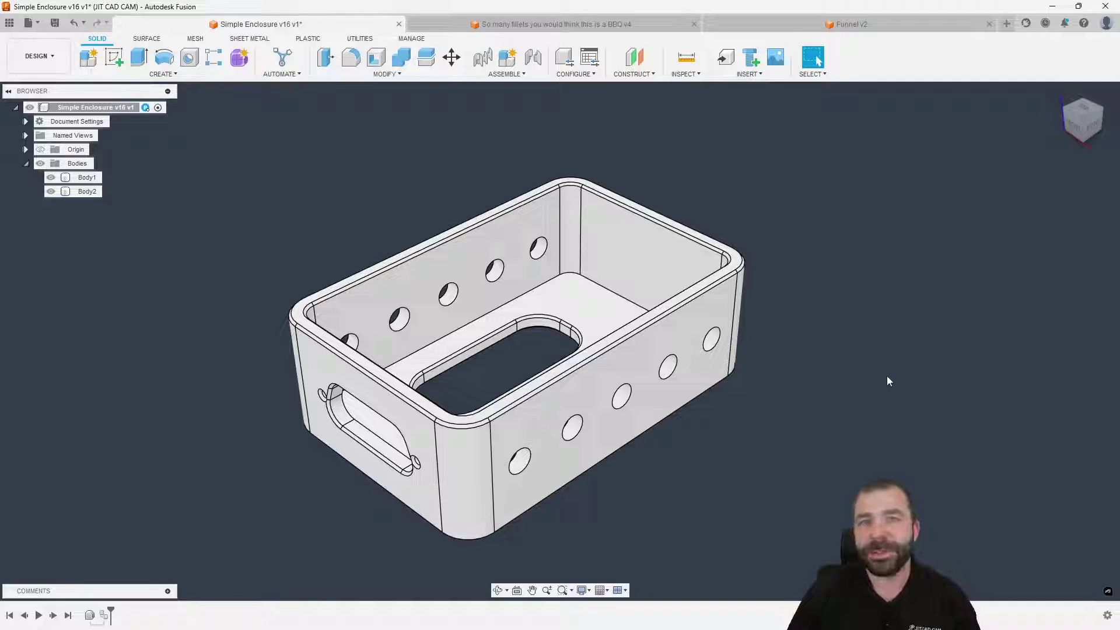
Clear the body selection and hide the original Body1
left_click(89, 178)
left_click(88, 191)
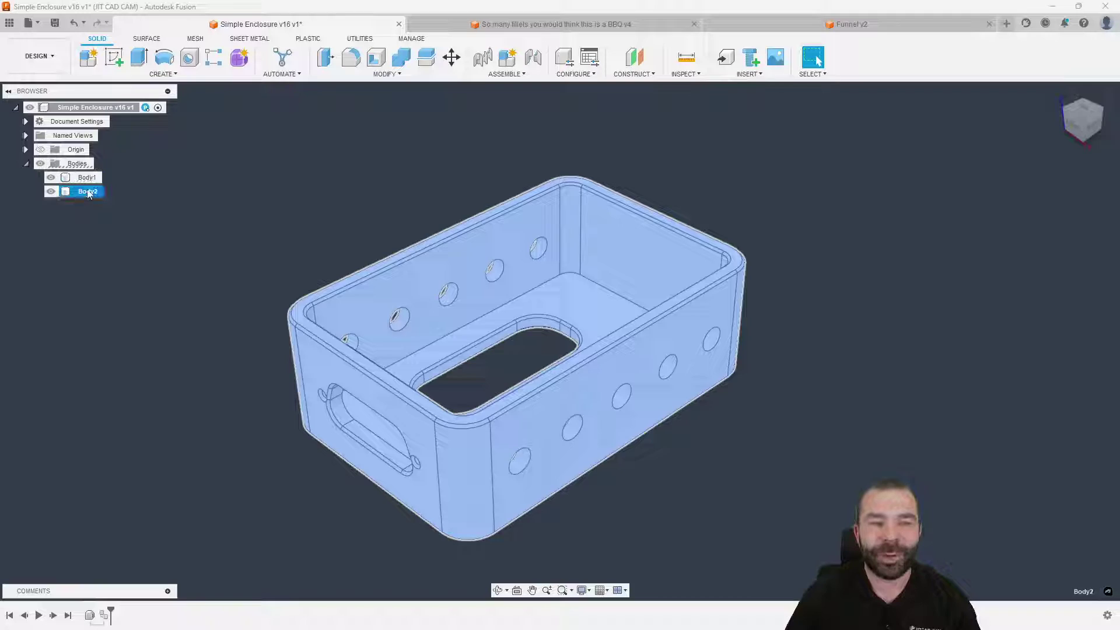
left_click(171, 221)
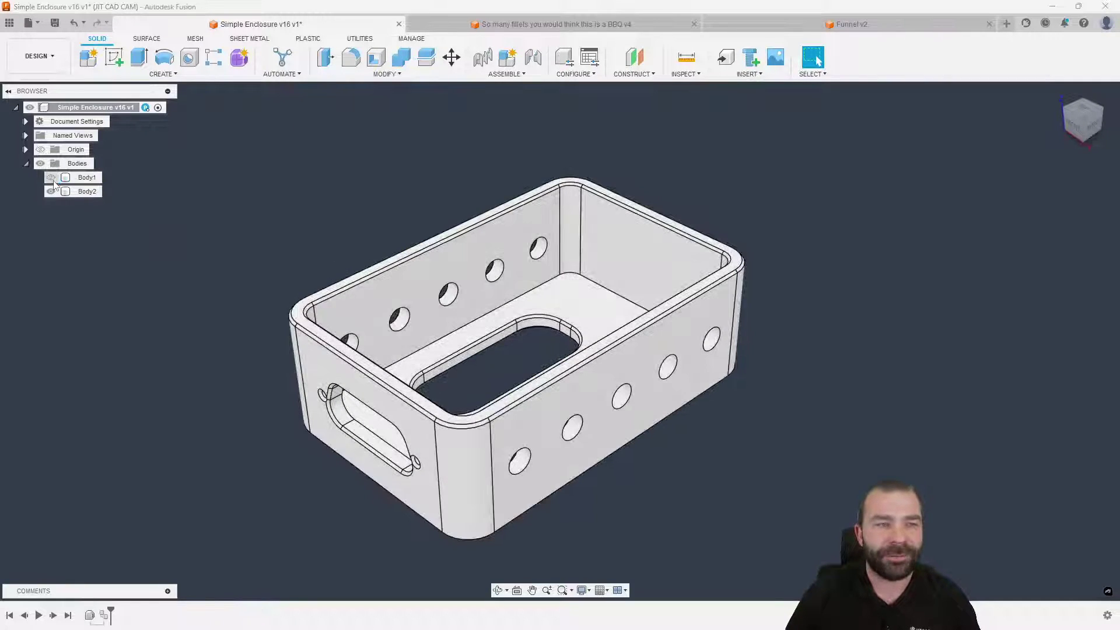
left_click(50, 177)
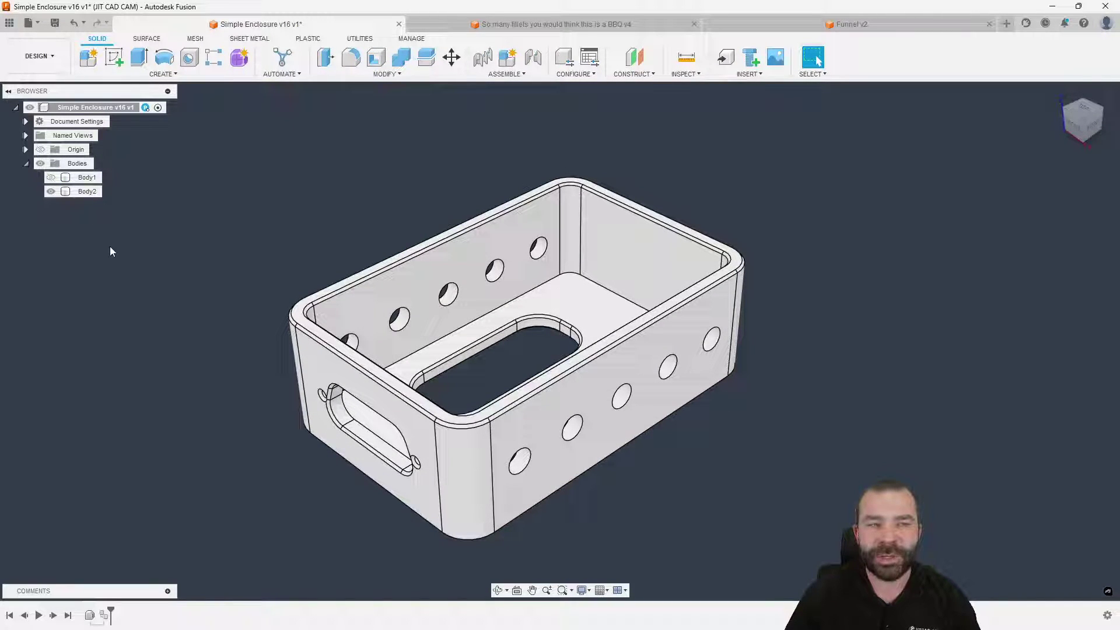
Replace Body2 with a primitive, choosing a cylinder oriented along the Y-Axis
left_click(403, 74)
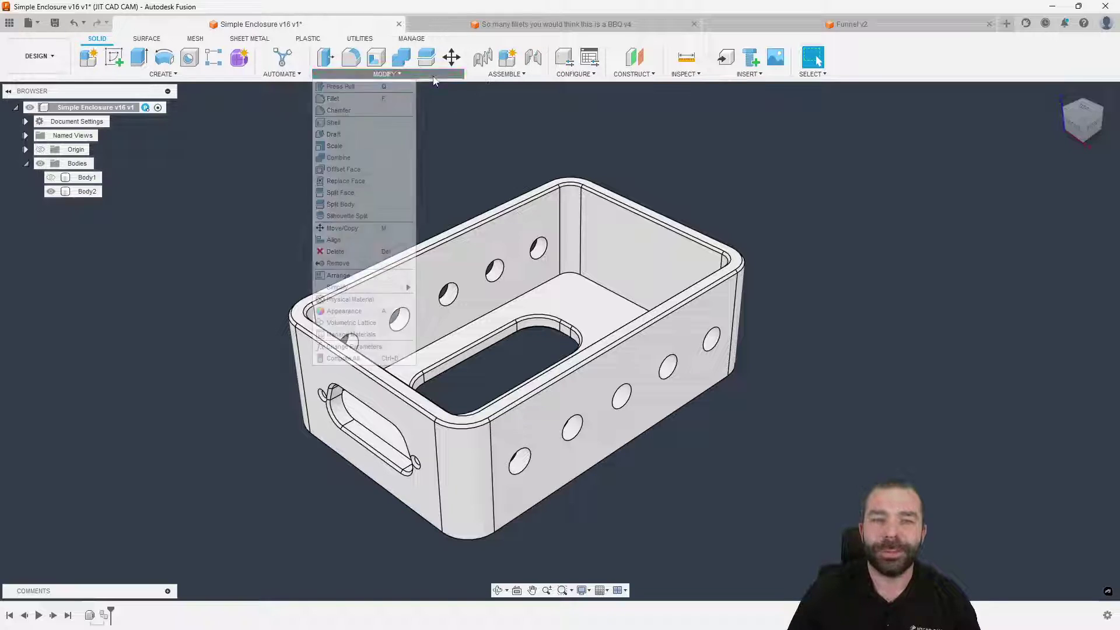
mouse_move(409, 287)
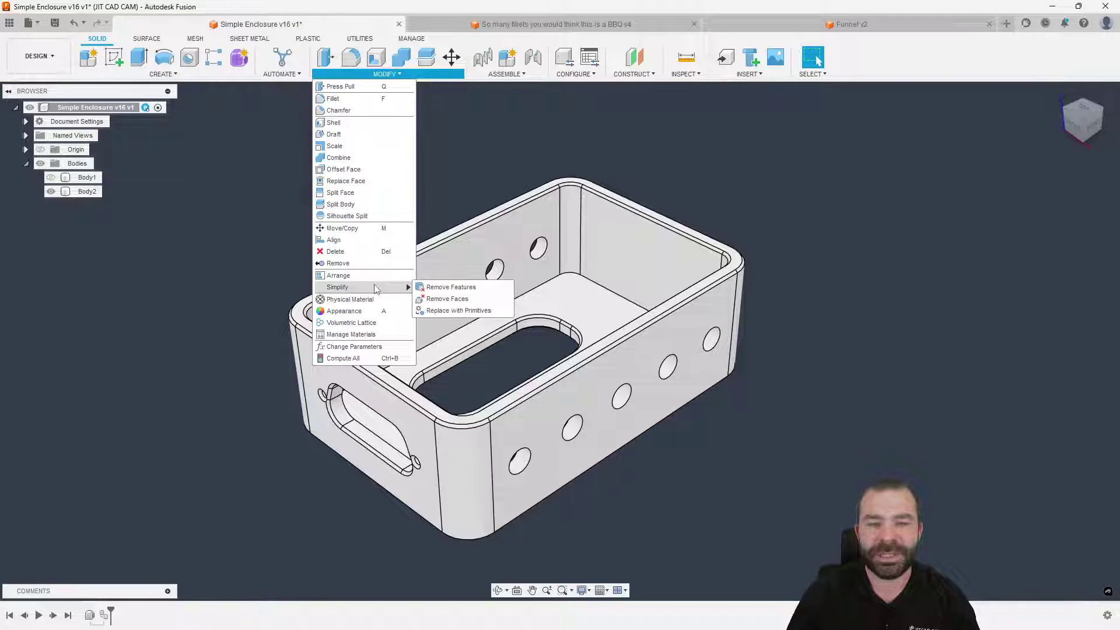
left_click(470, 311)
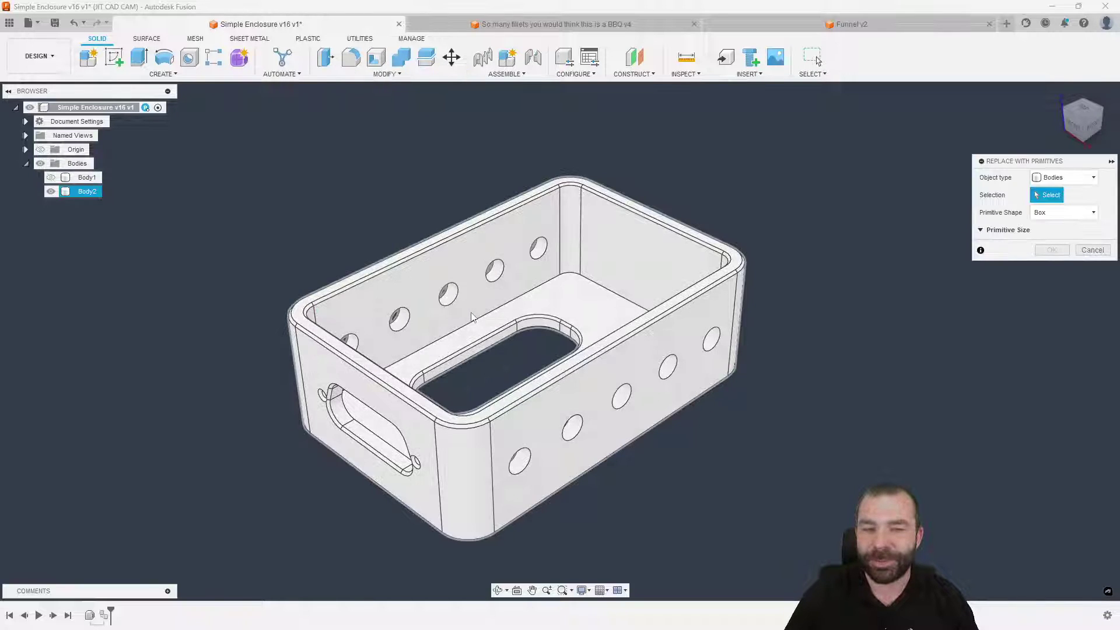
left_click(613, 278)
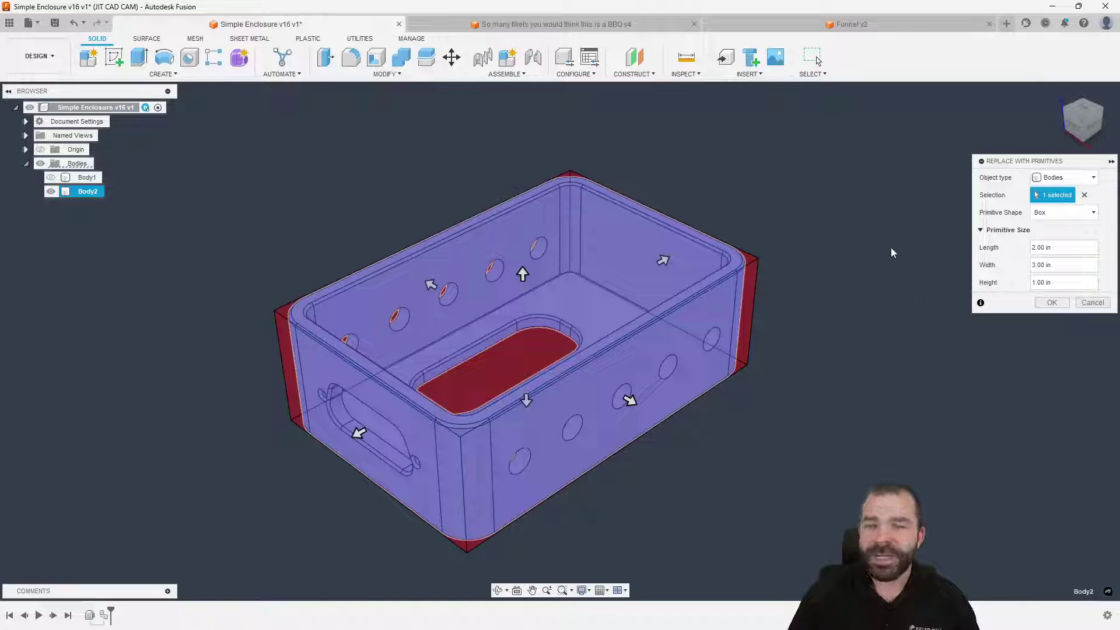
left_click(1054, 213)
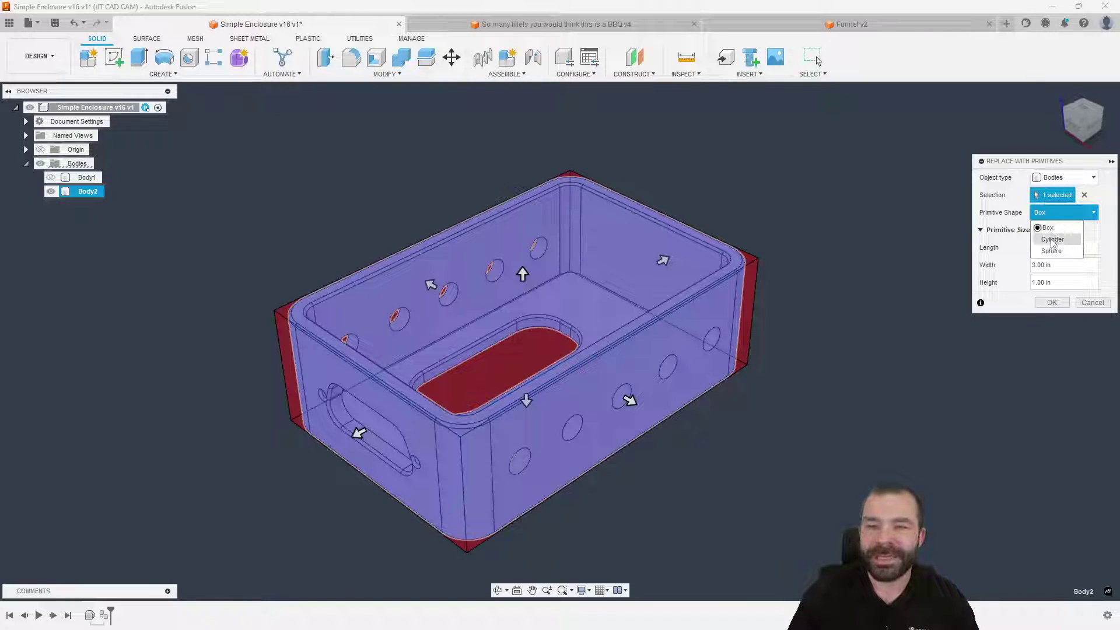
left_click(1053, 238)
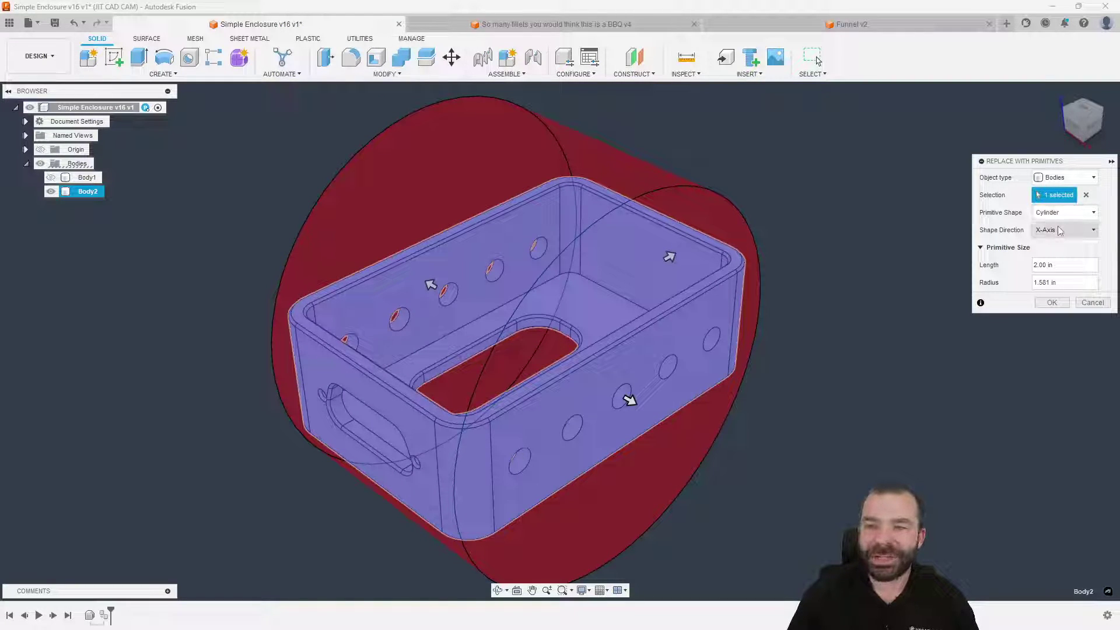
left_click(1060, 230)
left_click(1056, 258)
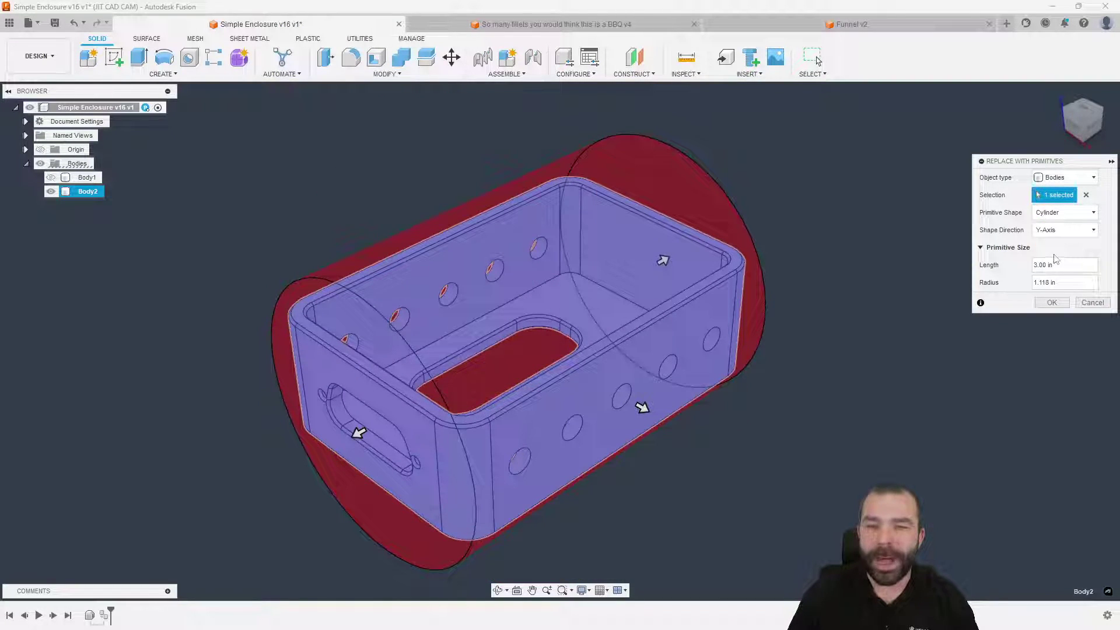
Set the cylinder radius to 1.5 and length to 3.25, and confirm
left_click(1078, 124)
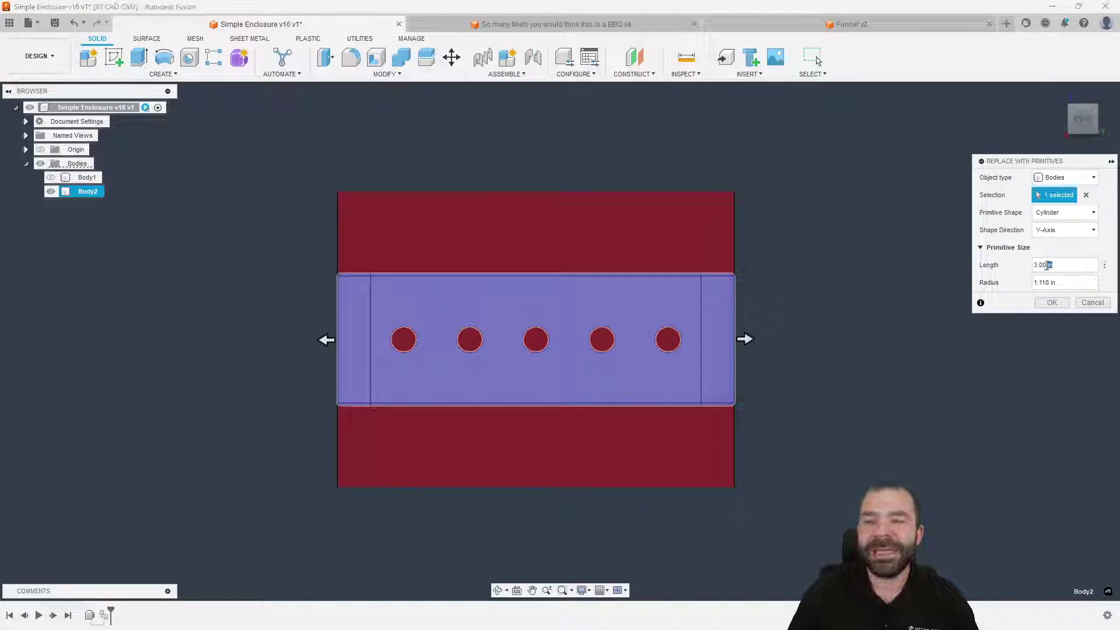
mouse_move(1037, 283)
left_mouse_down()
mouse_move(1067, 285)
mouse_move(1025, 286)
left_mouse_up()
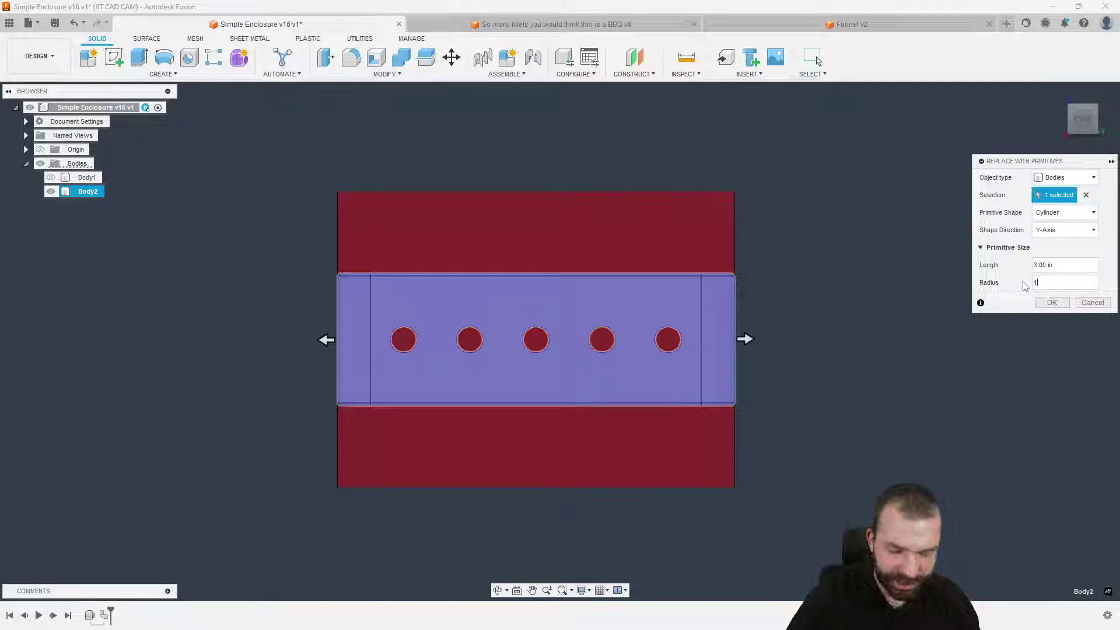
type("1.5")
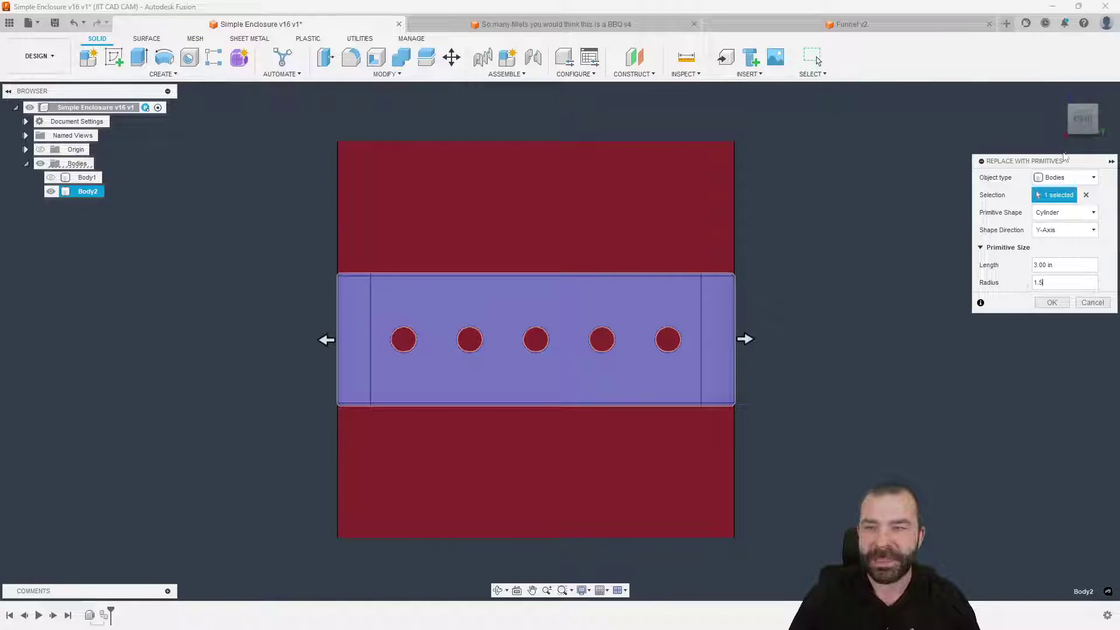
left_click(1071, 107)
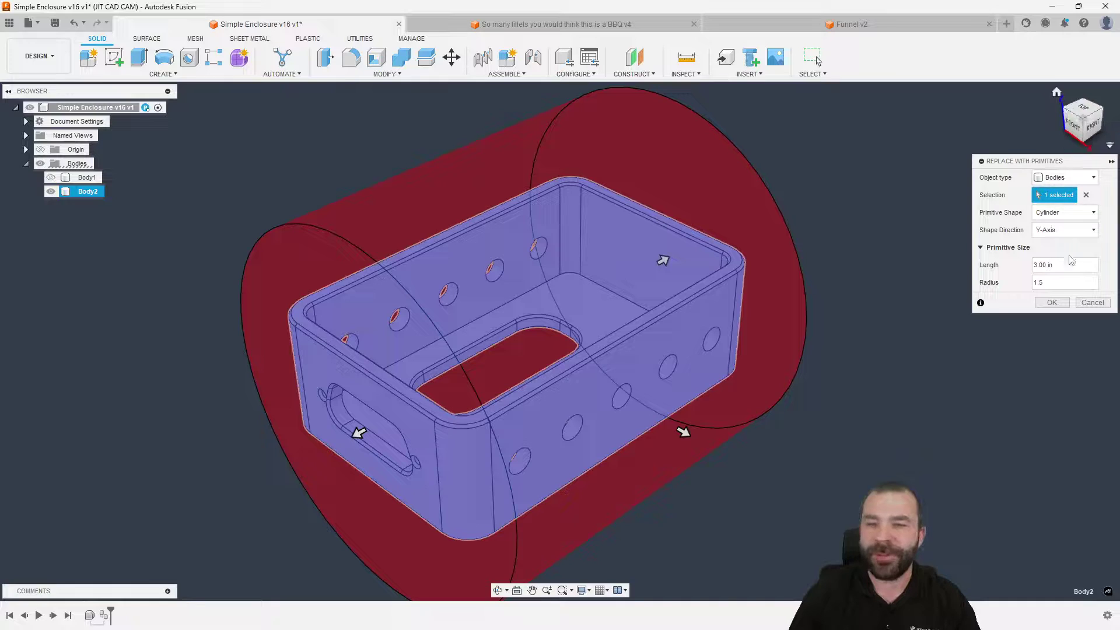
double_click(1046, 266)
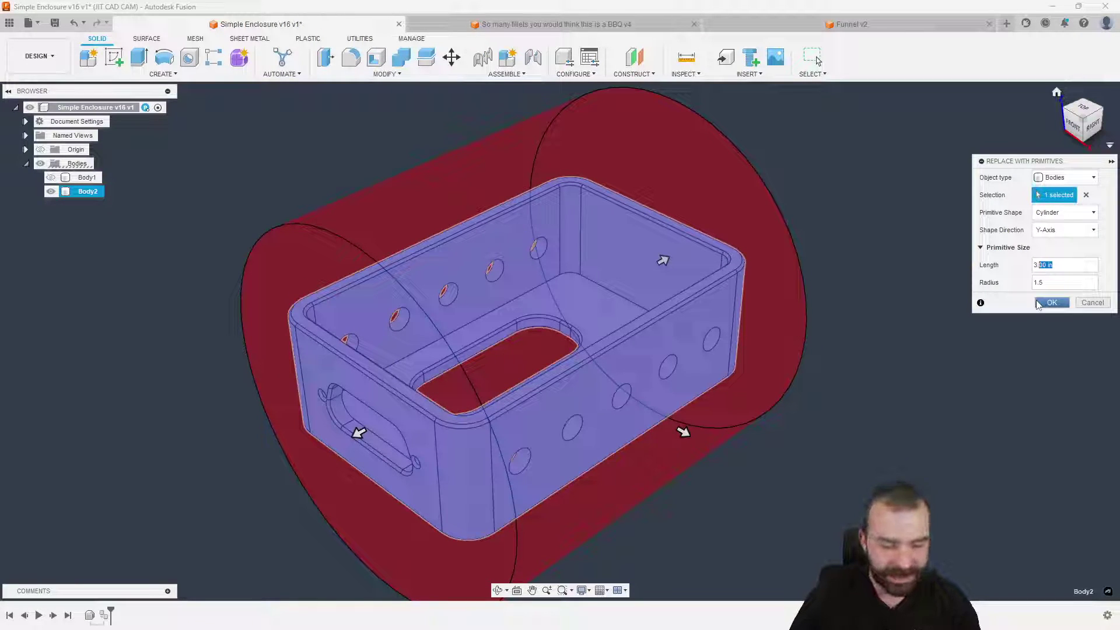
type("25")
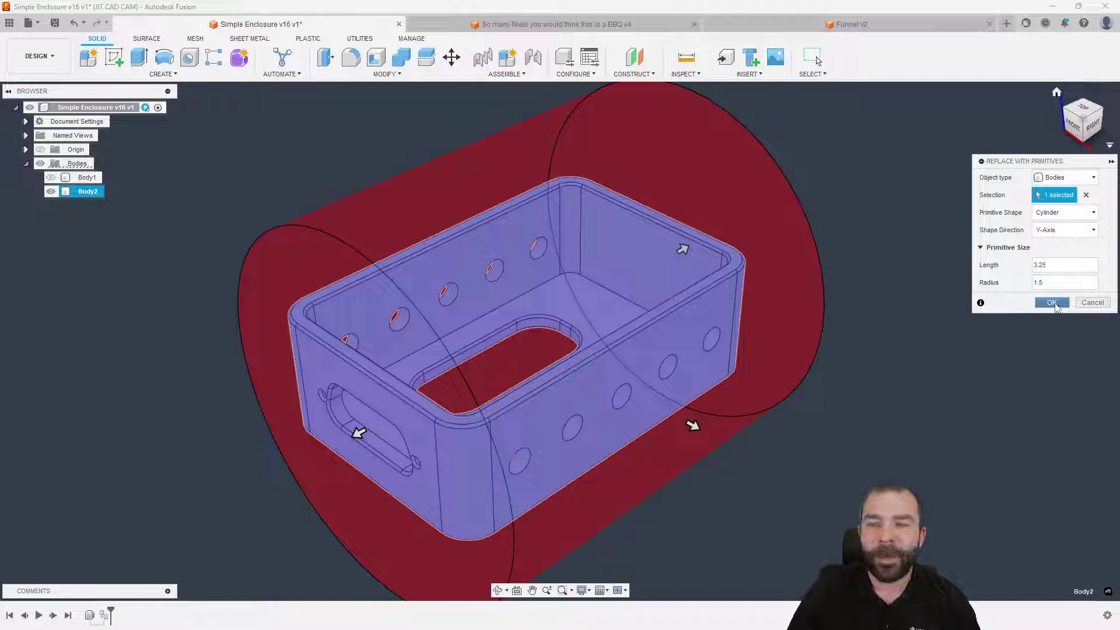
left_click(1053, 303)
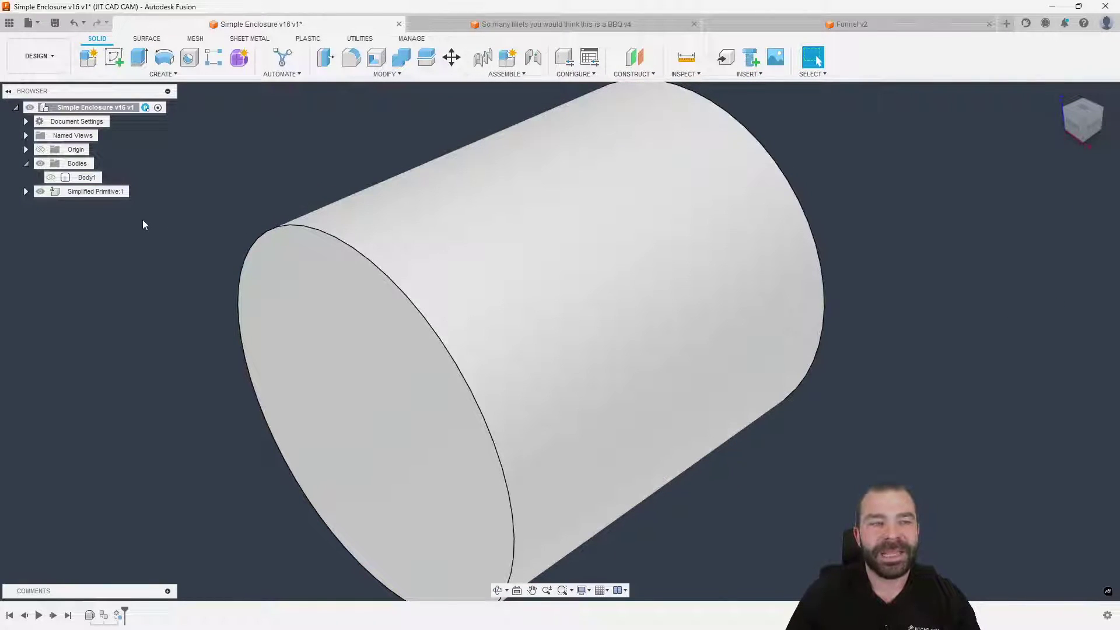
left_click(111, 192)
left_click(26, 191)
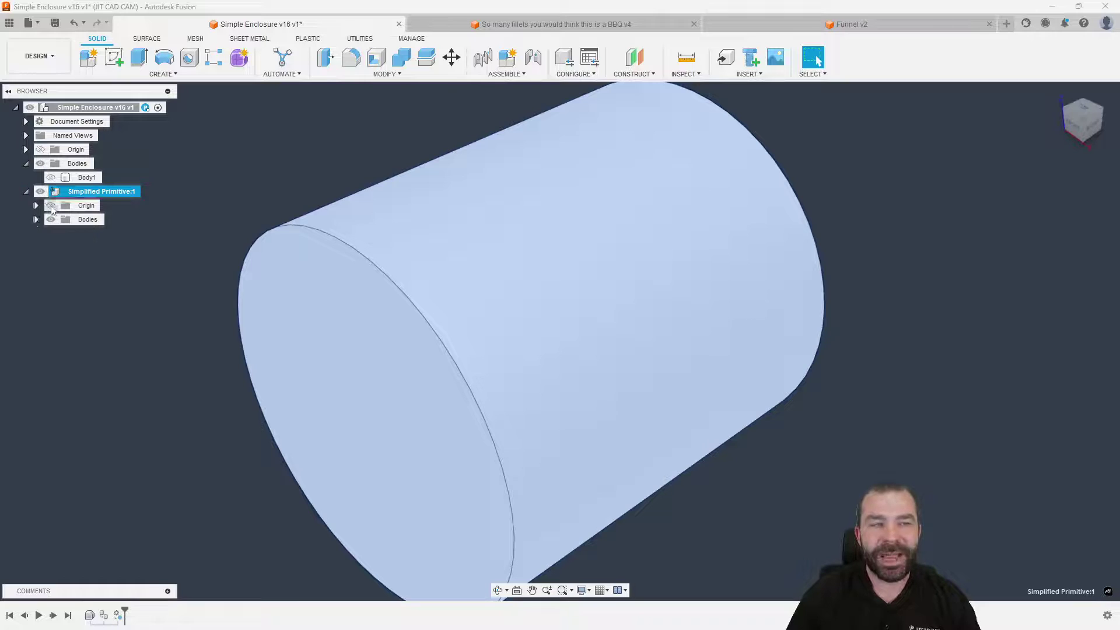
left_click(36, 220)
left_click(97, 234)
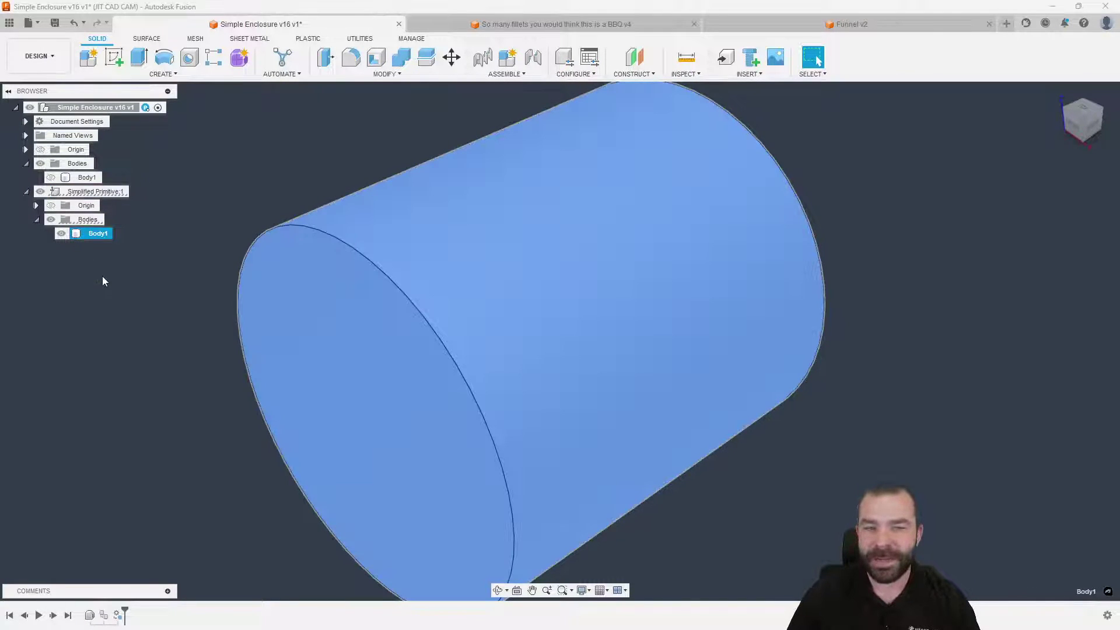
key("Escape")
left_click(54, 180)
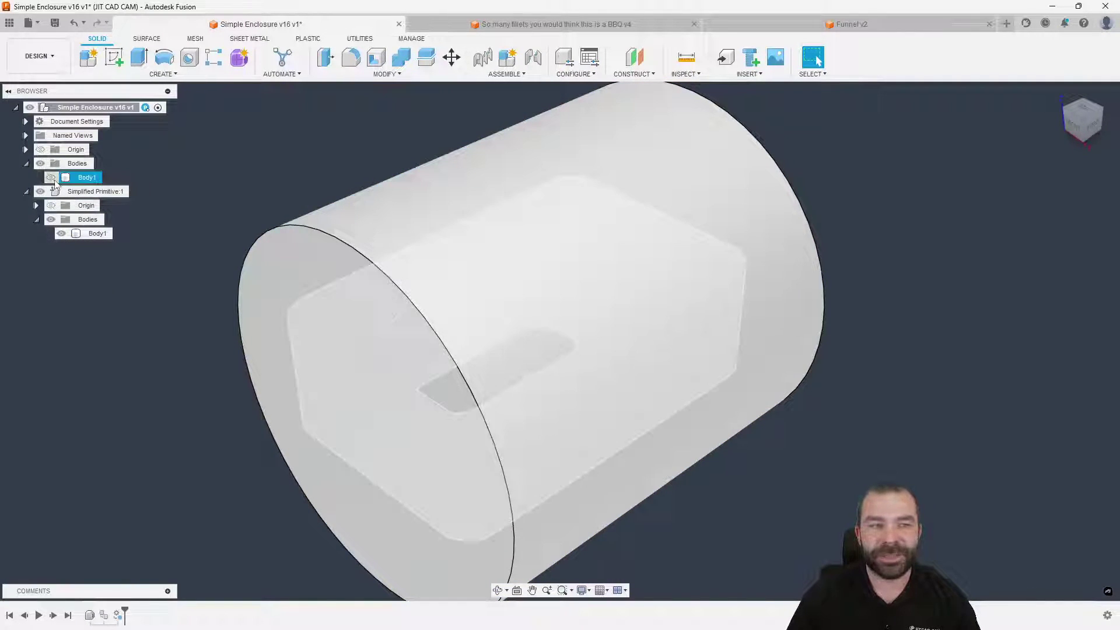
left_click(51, 177)
left_click(87, 178)
scroll(344, 245, "down", 2)
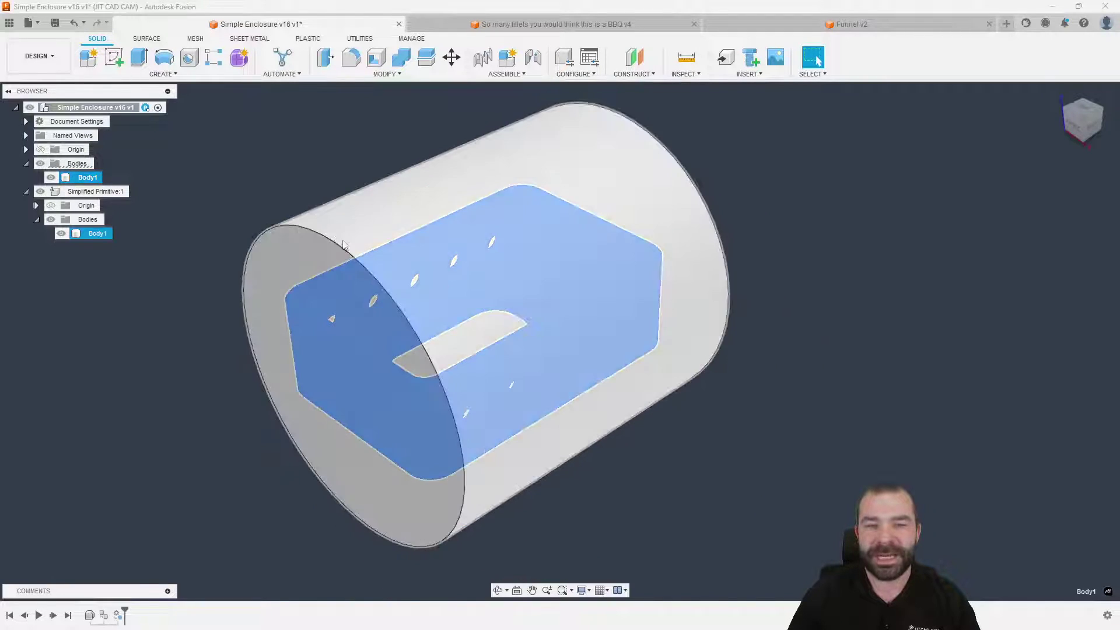
middle_click_drag(345, 245, 300, 232, "shift")
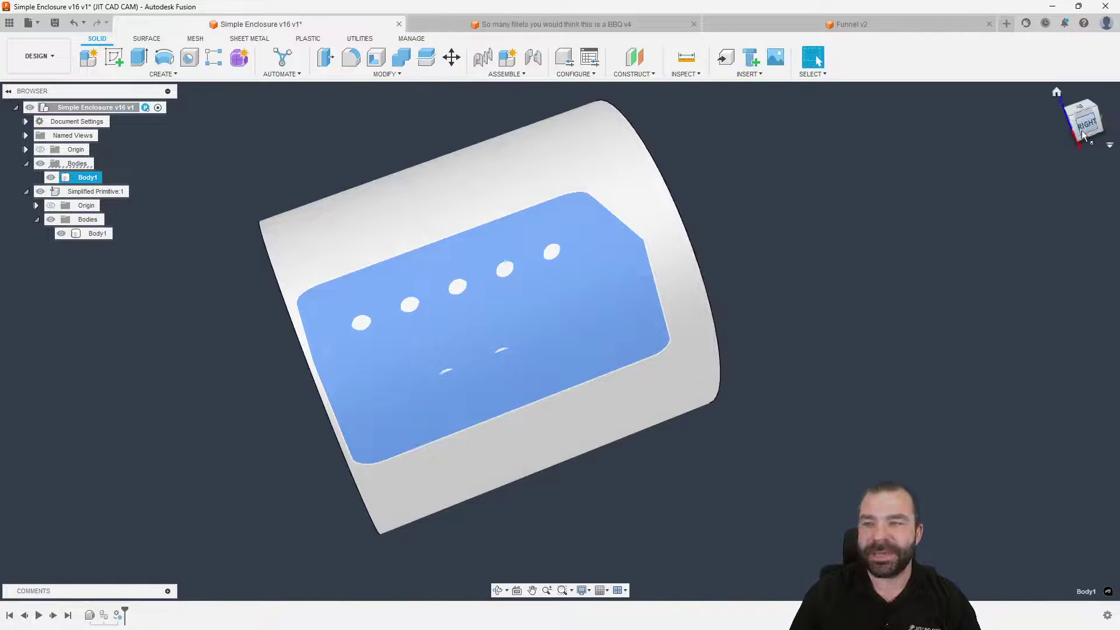
left_click(1084, 135)
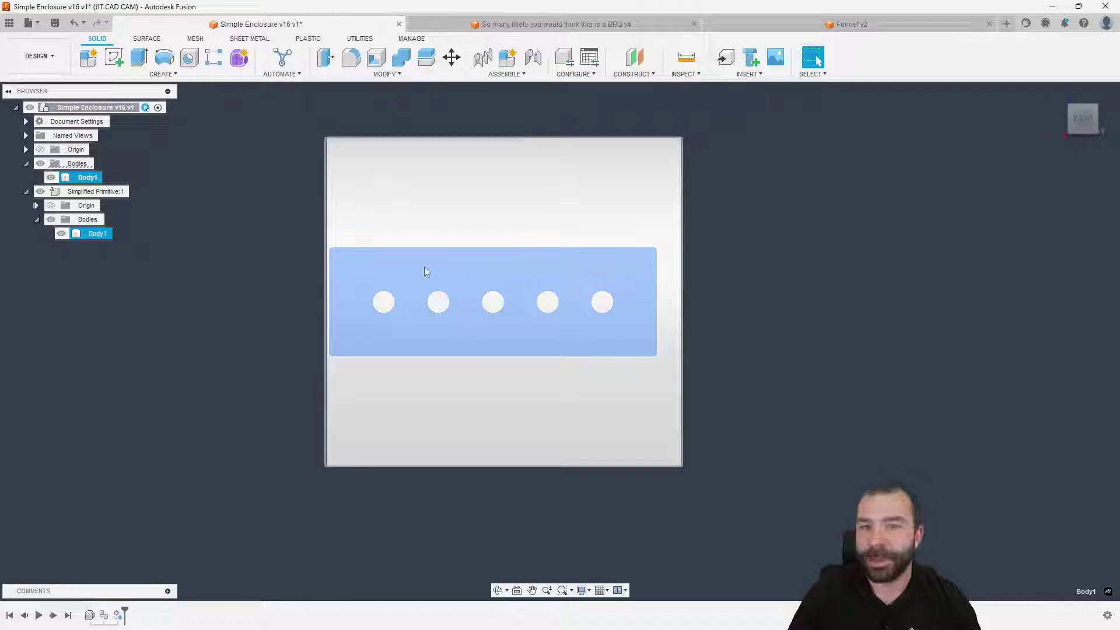
left_click(340, 262)
middle_click_drag(229, 243, 245, 264, "shift")
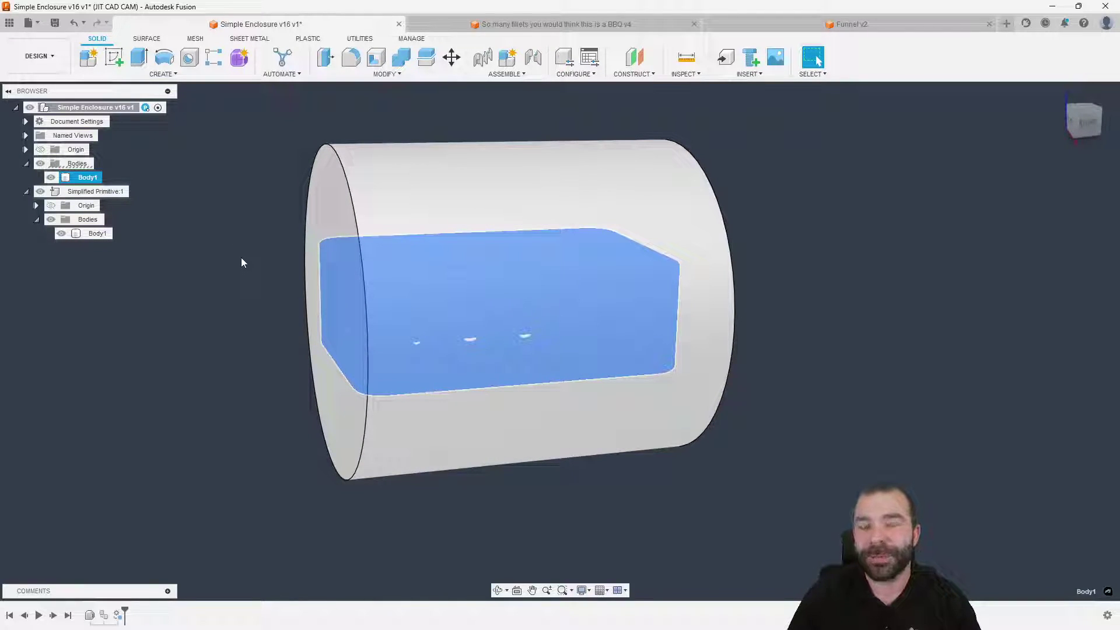
left_click(337, 274)
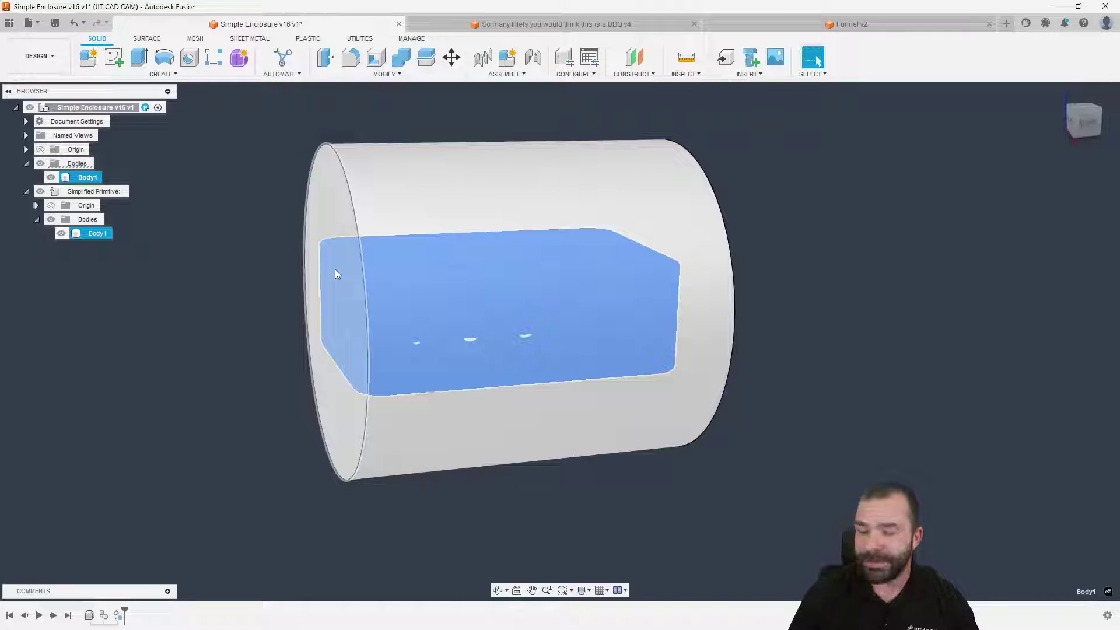
left_click(131, 261)
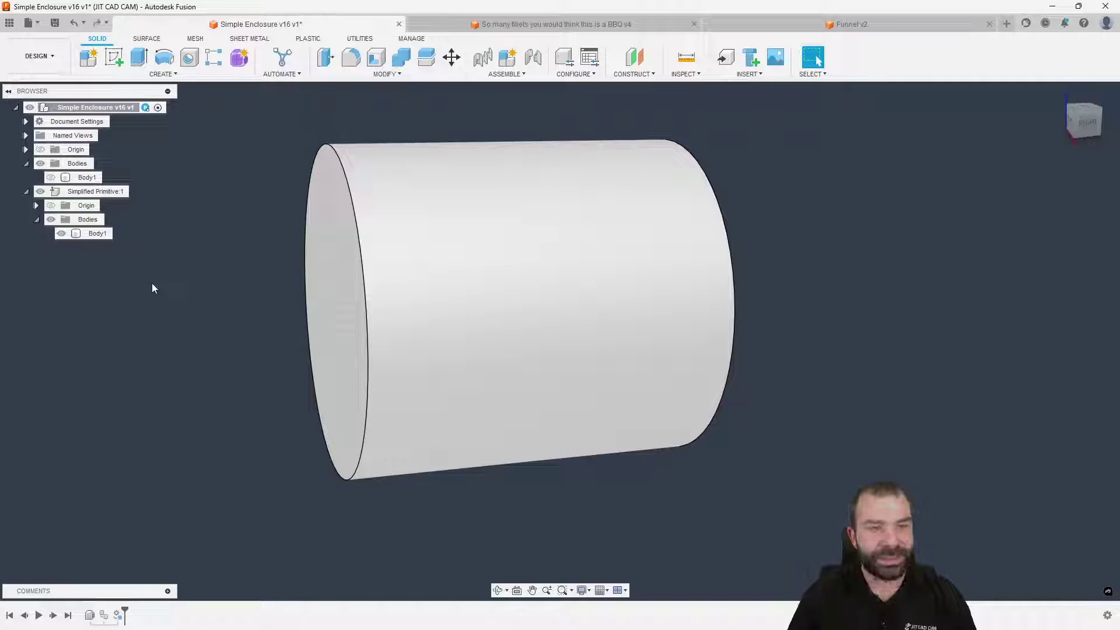
Undo the cylinder replacement so Body2 is the enclosure box again
key("ctrl+z")
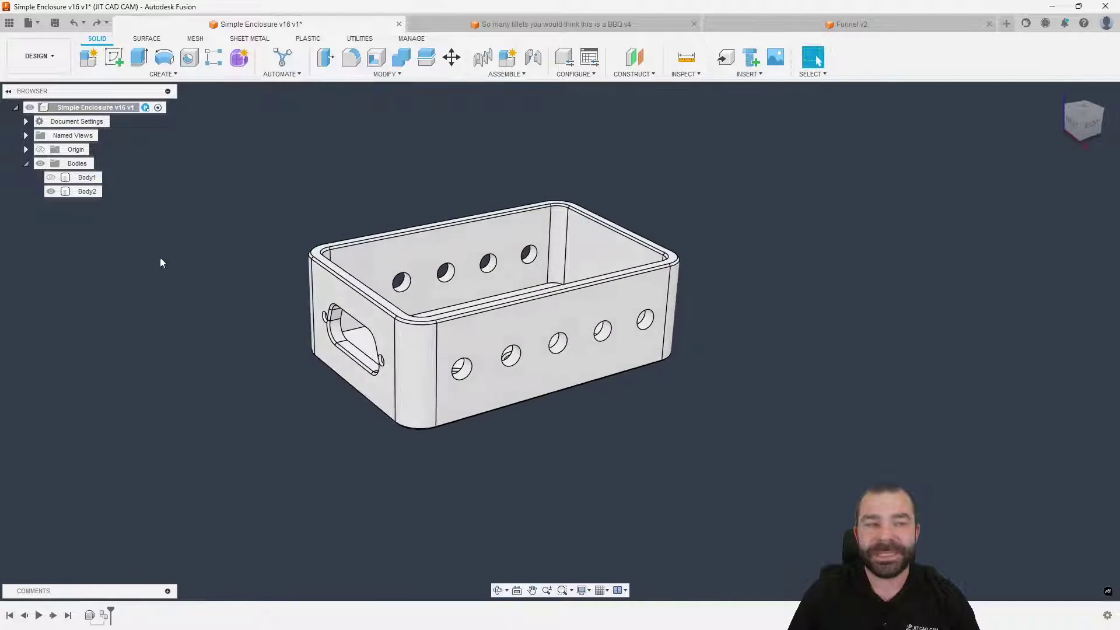
left_click(82, 192)
left_click(191, 266)
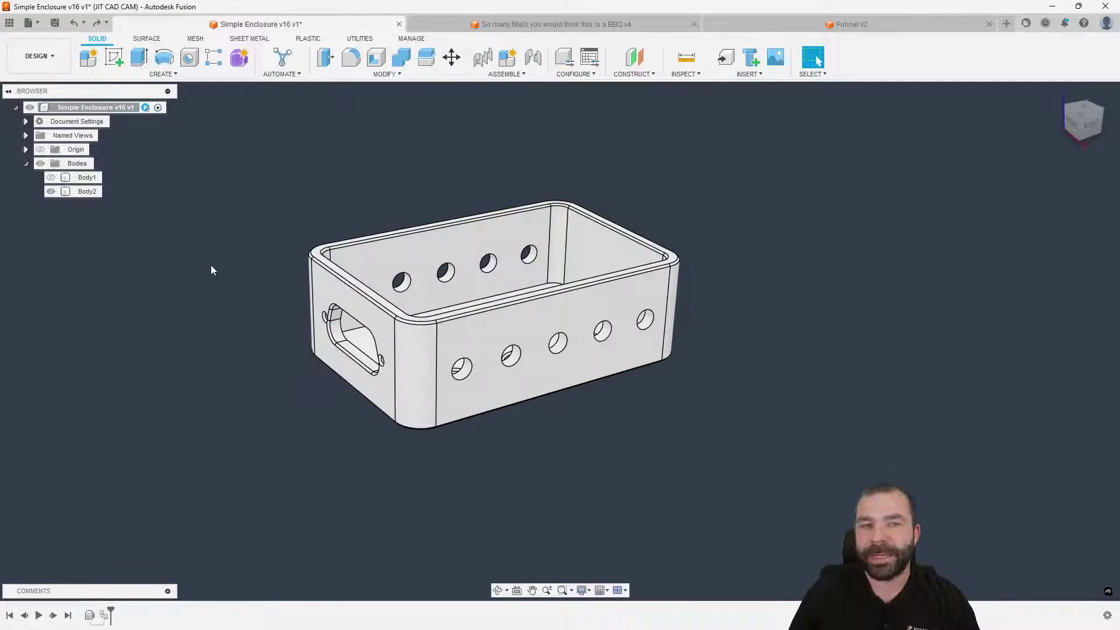
Start Modify > Simplify > Remove Features and view the enclosure from above
left_click(385, 74)
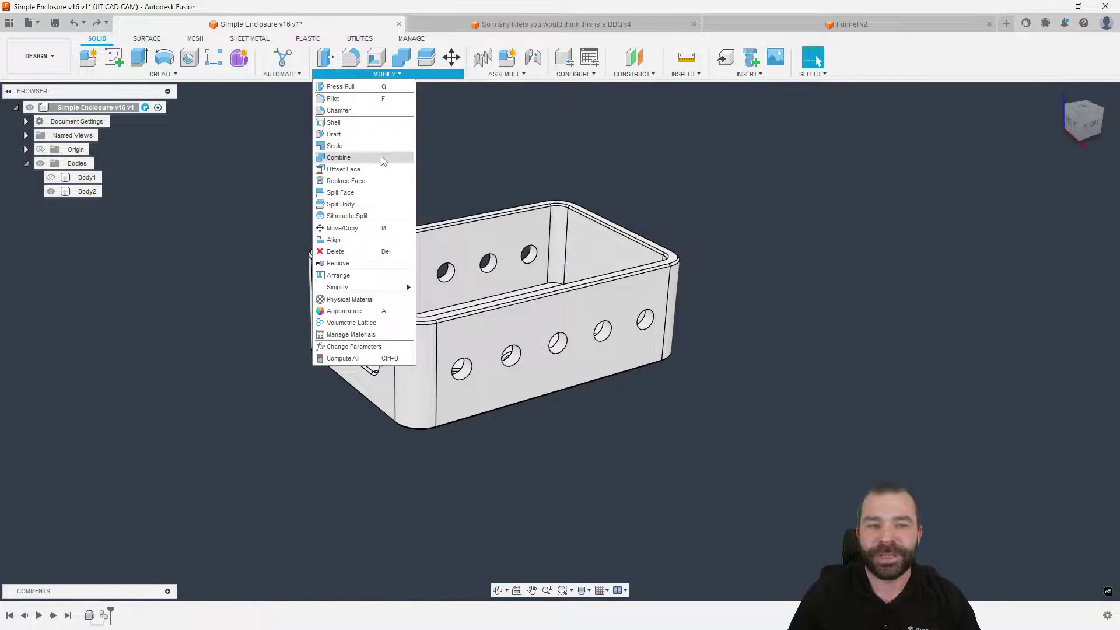
mouse_move(388, 287)
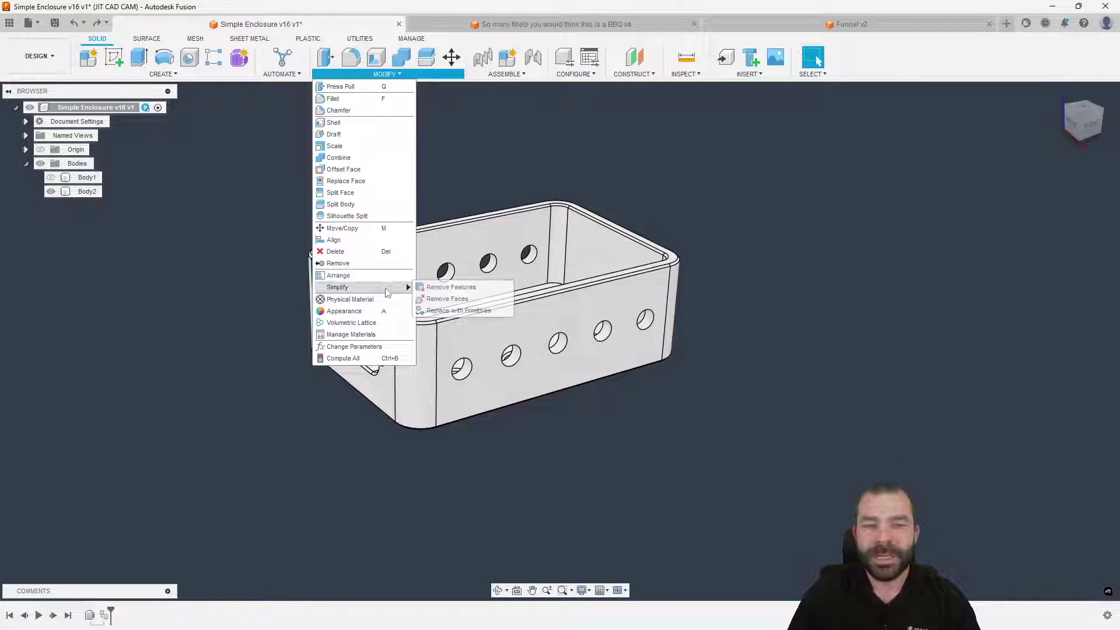
left_click(445, 288)
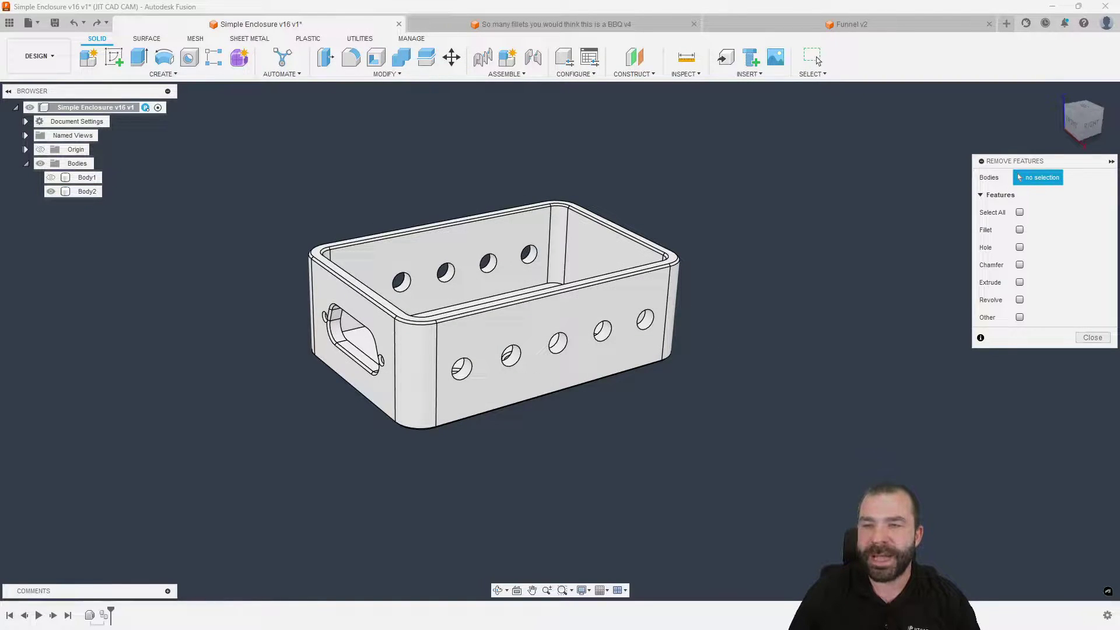
middle_click_drag(758, 280, 758, 339, "shift")
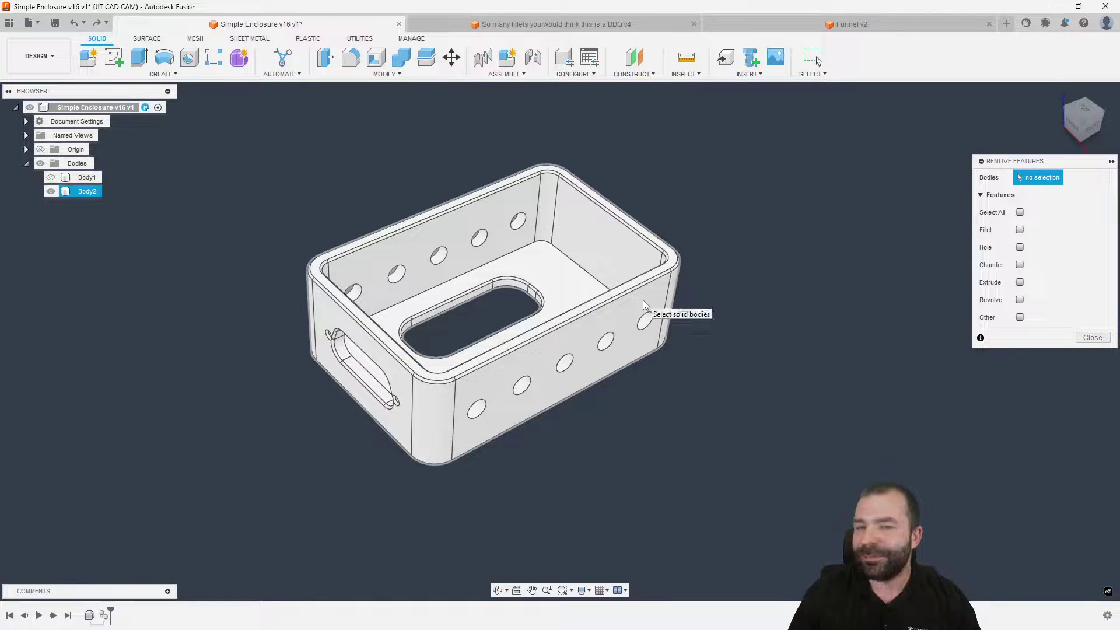
Target the enclosure body and manually pick the five side-wall holes
left_click(633, 294)
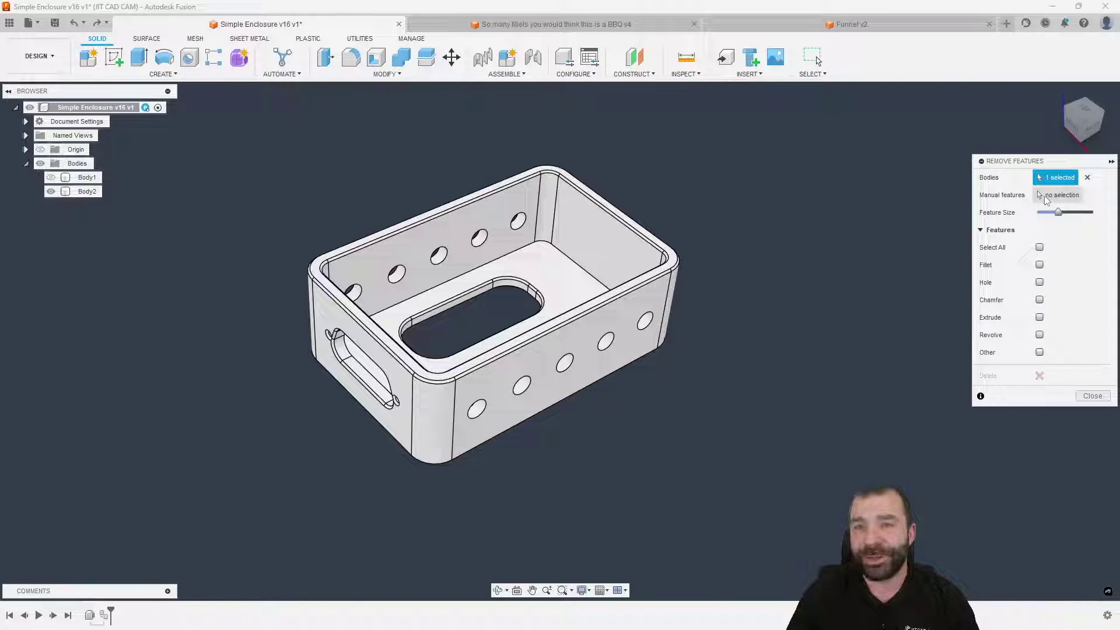
left_click(1048, 198)
scroll(690, 335, "up", 3)
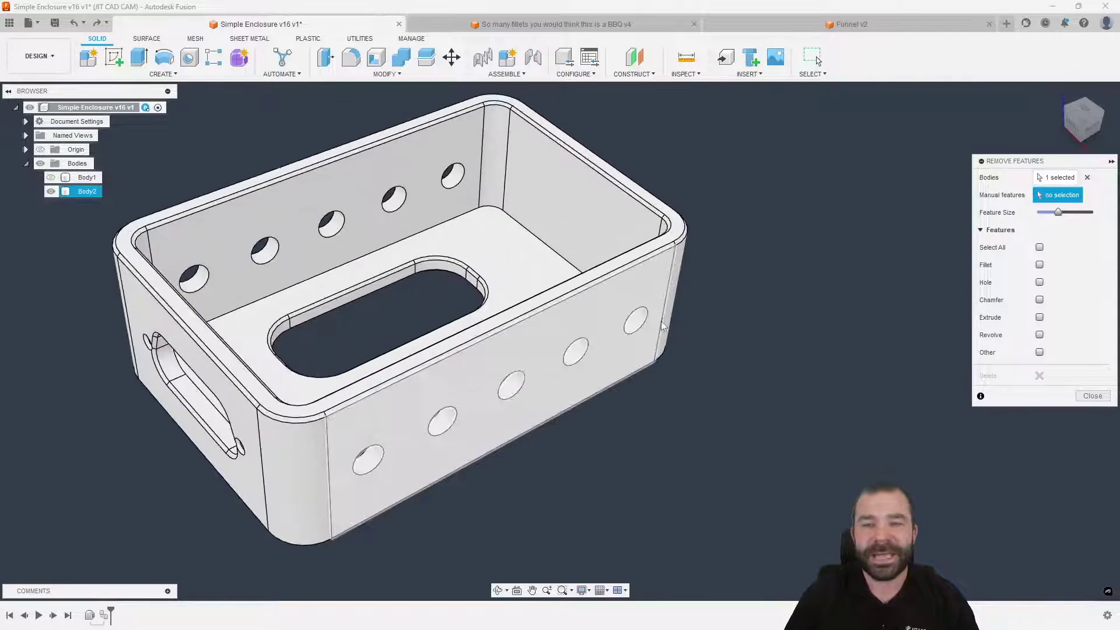
left_click(632, 317)
left_click(583, 348)
left_click(522, 377)
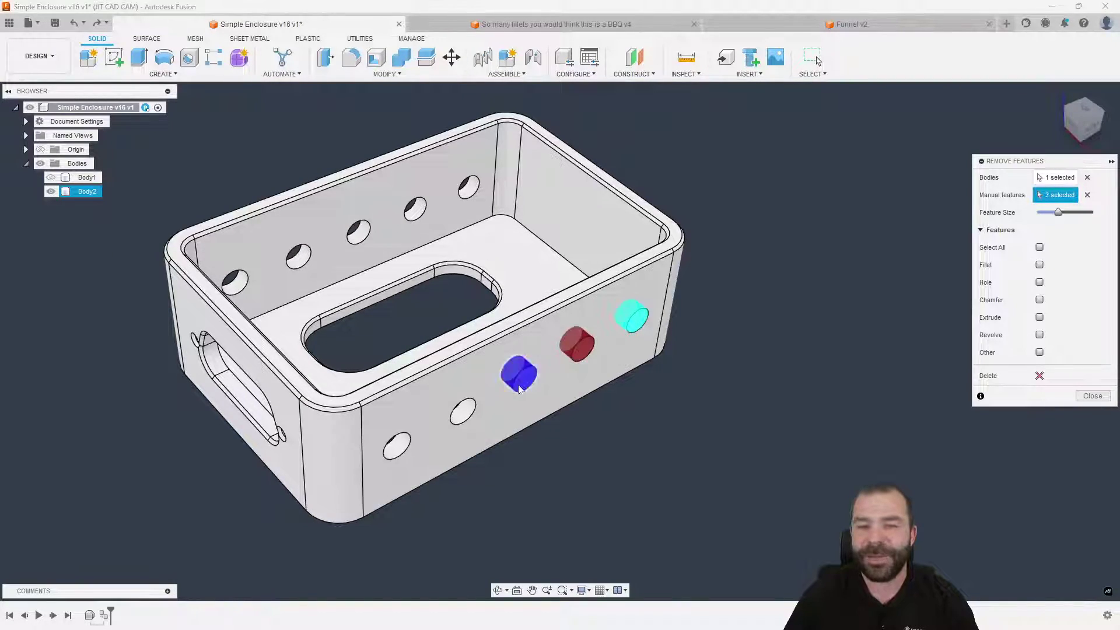
left_click(460, 408)
left_click(404, 446)
Add the floor hole's faces to the picks and delete all selected holes
middle_click_drag(662, 470, 533, 288, "shift")
scroll(548, 312, "up", 5)
scroll(551, 307, "up", 2)
left_click(552, 303)
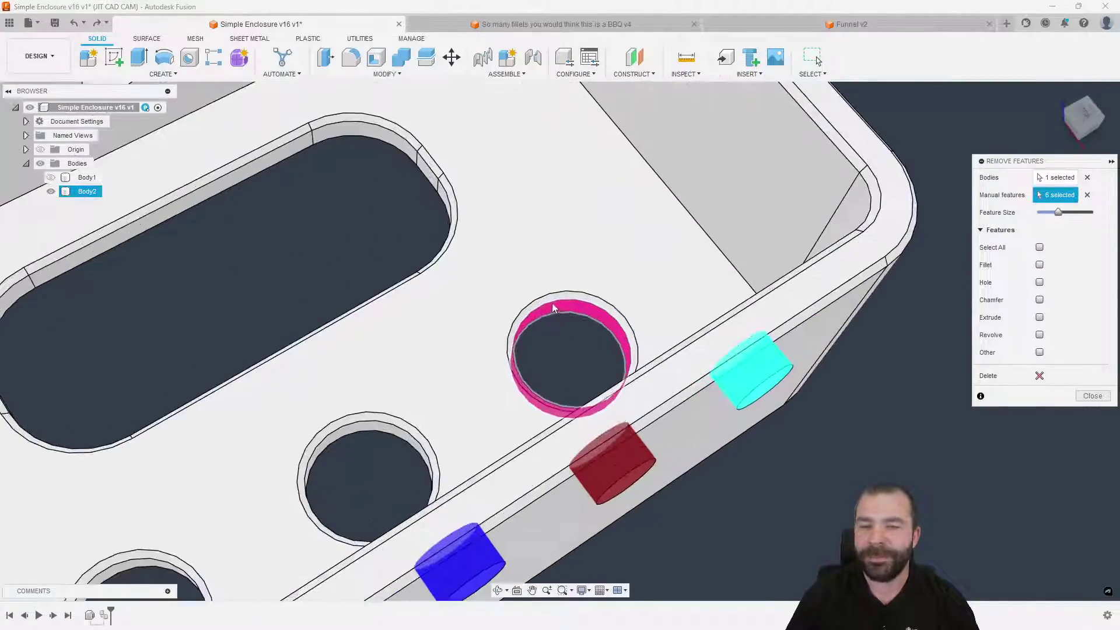
left_click(595, 320)
scroll(595, 320, "down", 1)
mouse_move(595, 319)
middle_mouse_down("shift")
mouse_move(587, 303)
mouse_move(579, 325)
middle_mouse_up("shift")
scroll(579, 324, "up", 3)
left_click(580, 322)
scroll(665, 370, "down", 5)
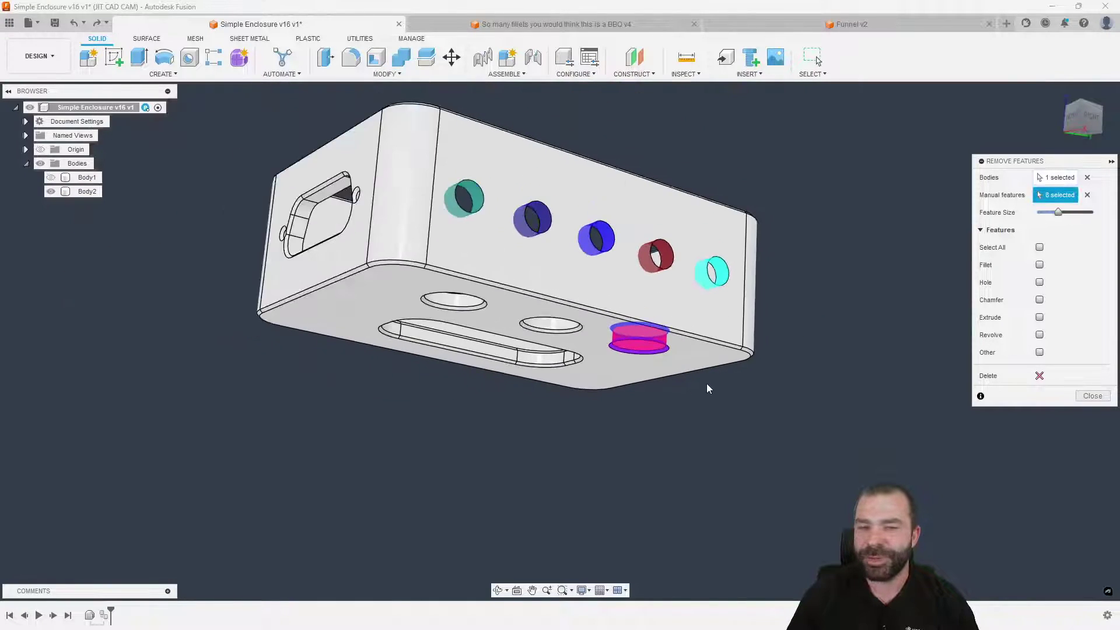
left_click(1039, 376)
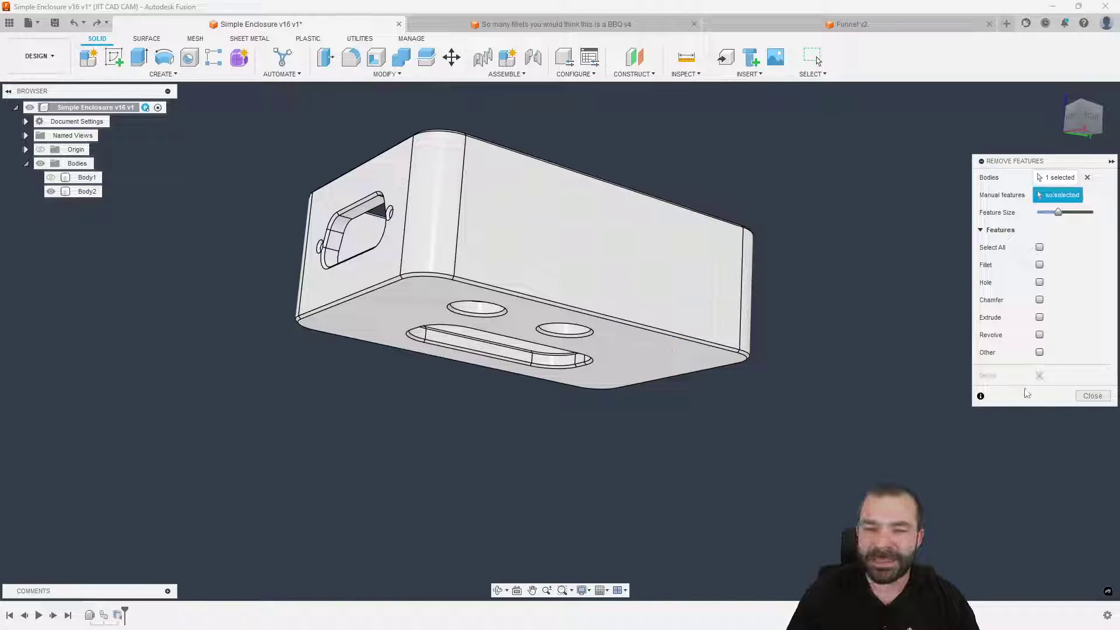
Show the other body briefly to compare holes, then hide it again
middle_click_drag(719, 388, 706, 313, "shift")
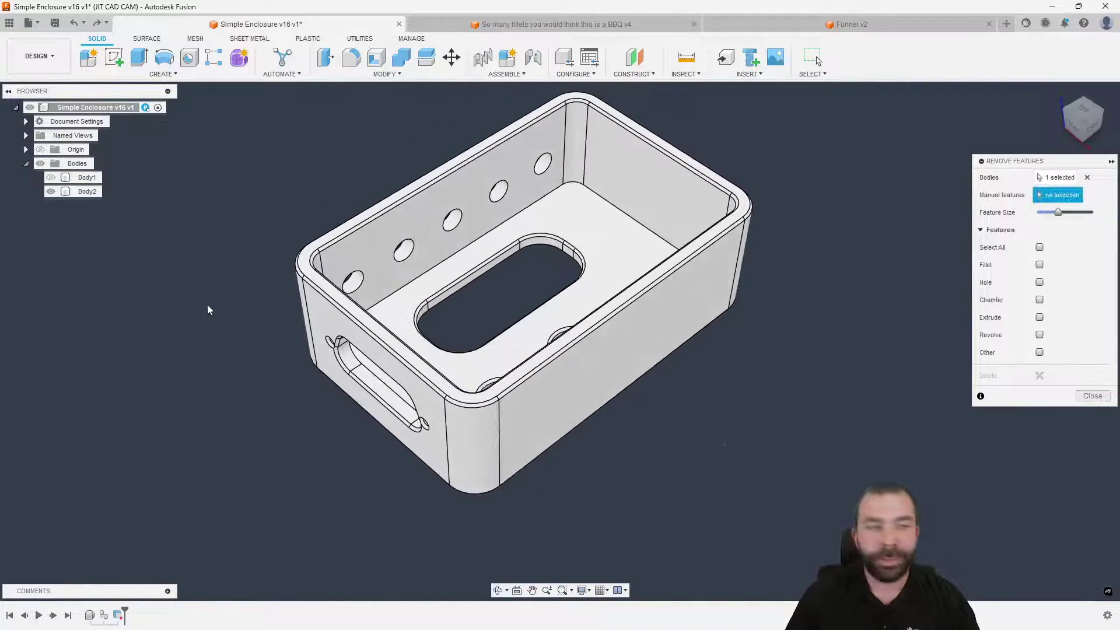
left_click(51, 192)
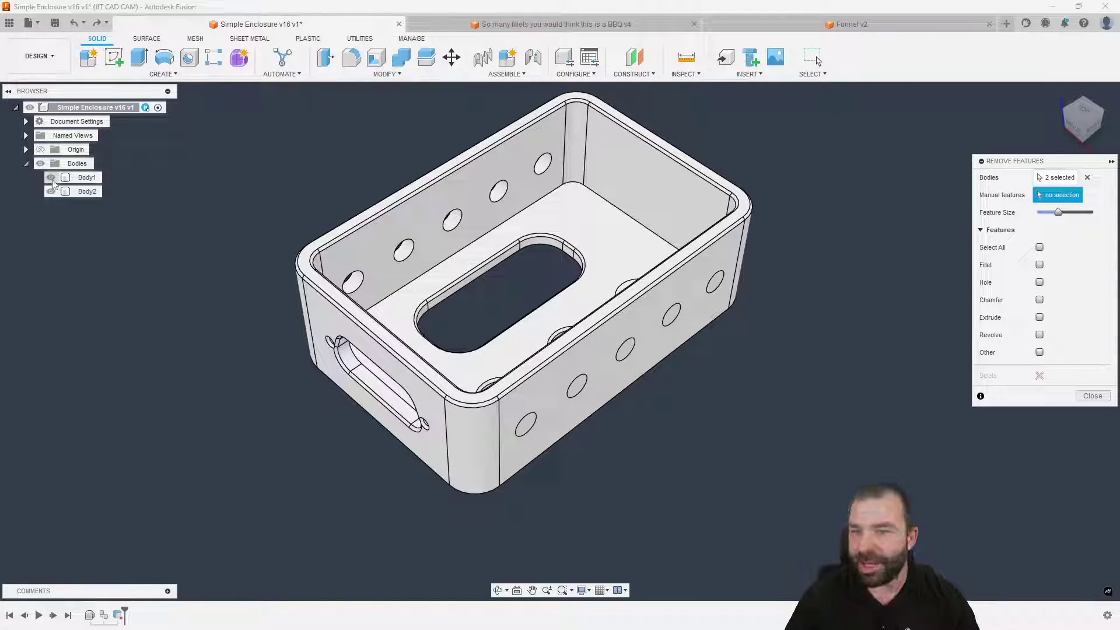
middle_click_drag(53, 185, 122, 205, "shift")
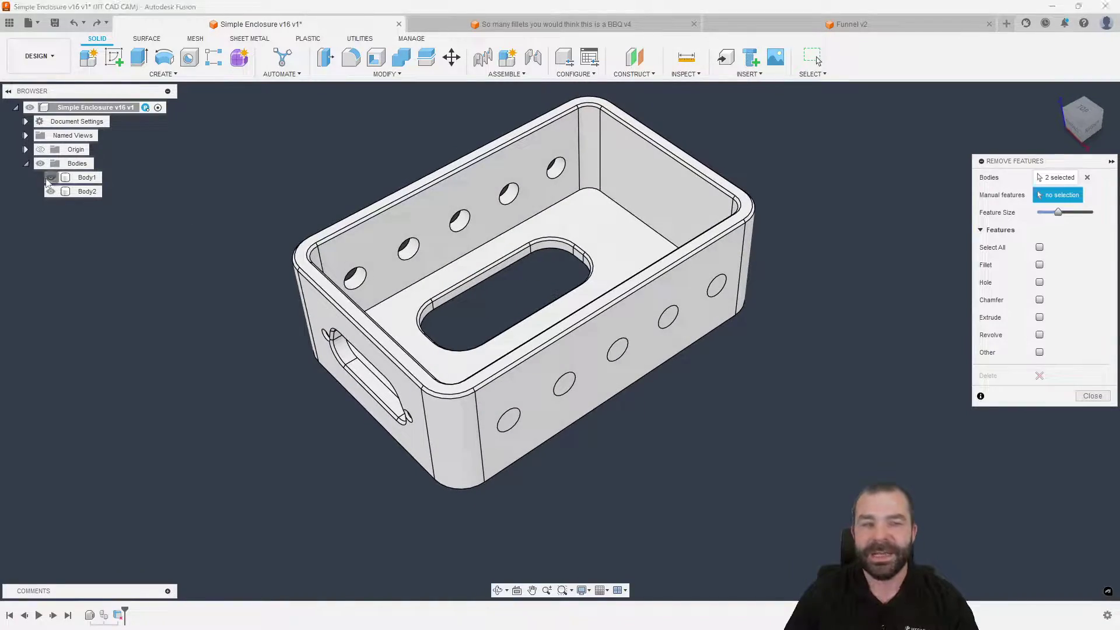
left_click(87, 191)
middle_click_drag(625, 308, 761, 302, "shift")
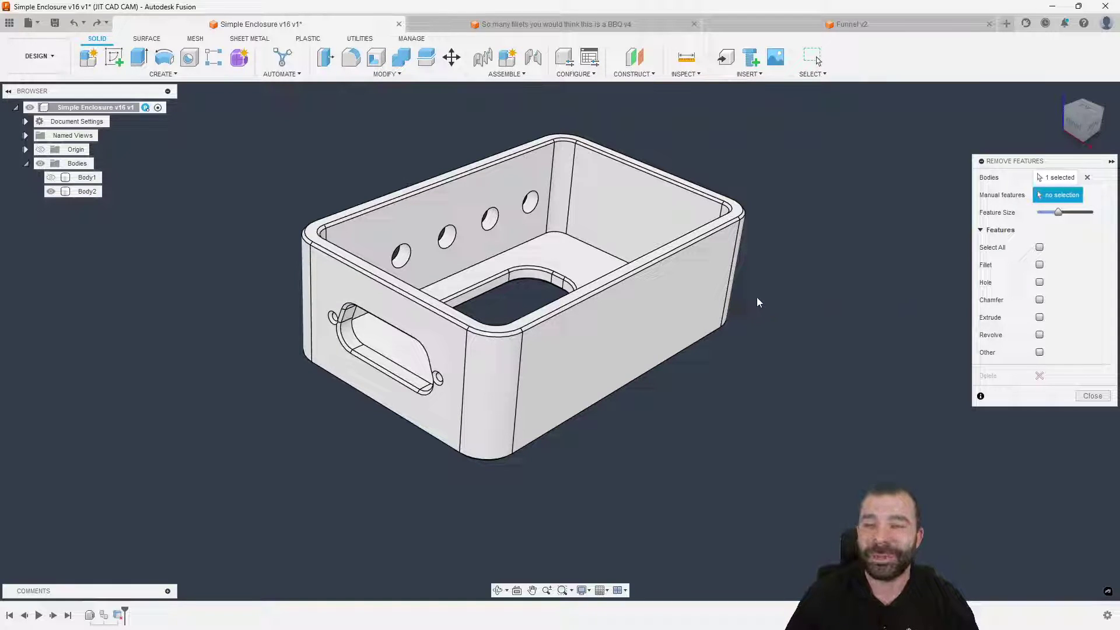
Close Remove Features and delete its history step, restoring all the holes
left_click(1093, 396)
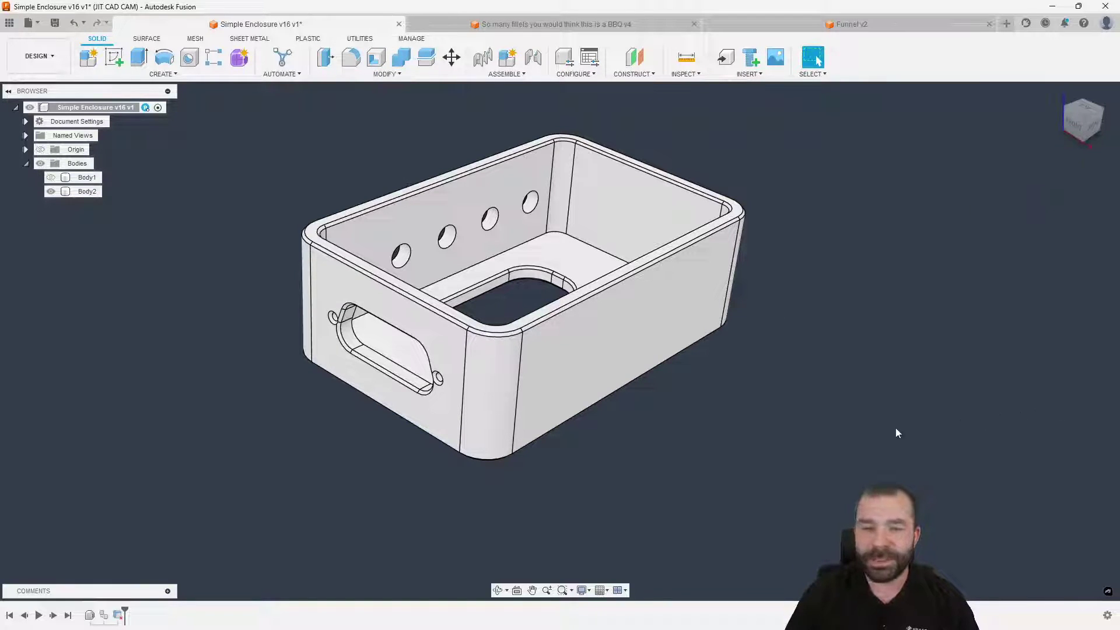
left_click(118, 615)
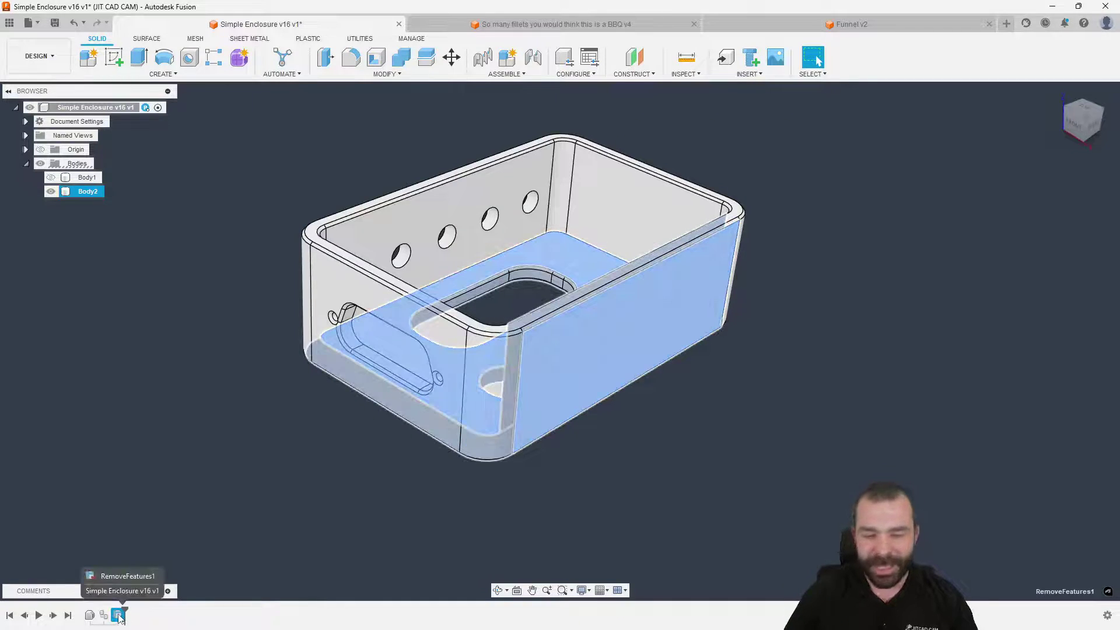
key("Delete")
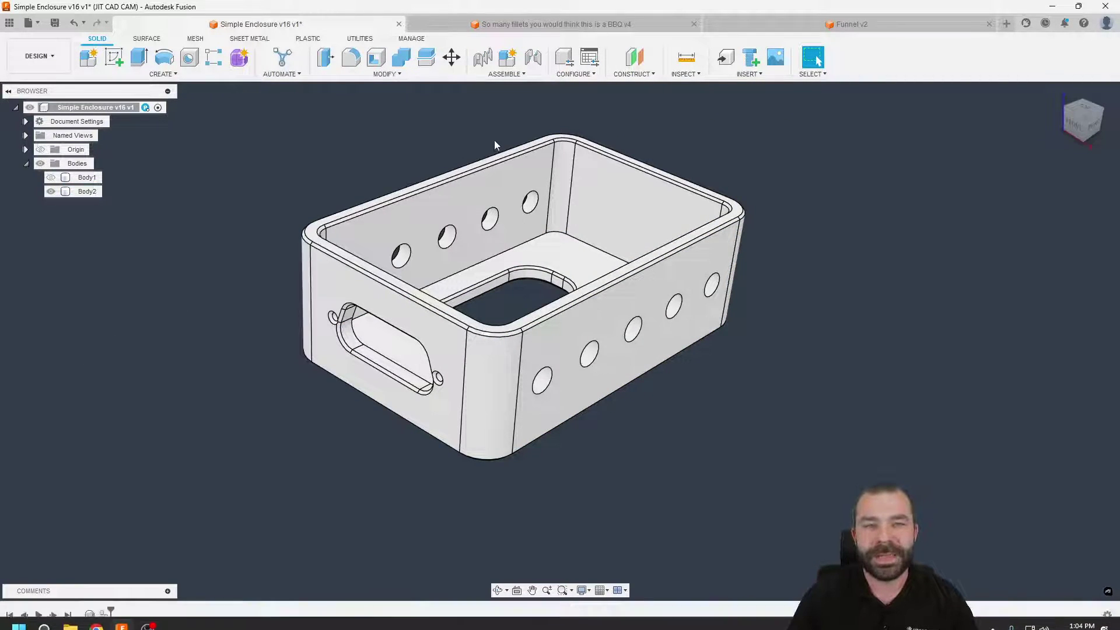
Restart Remove Features with all feature types and target the enclosure body
left_click(385, 74)
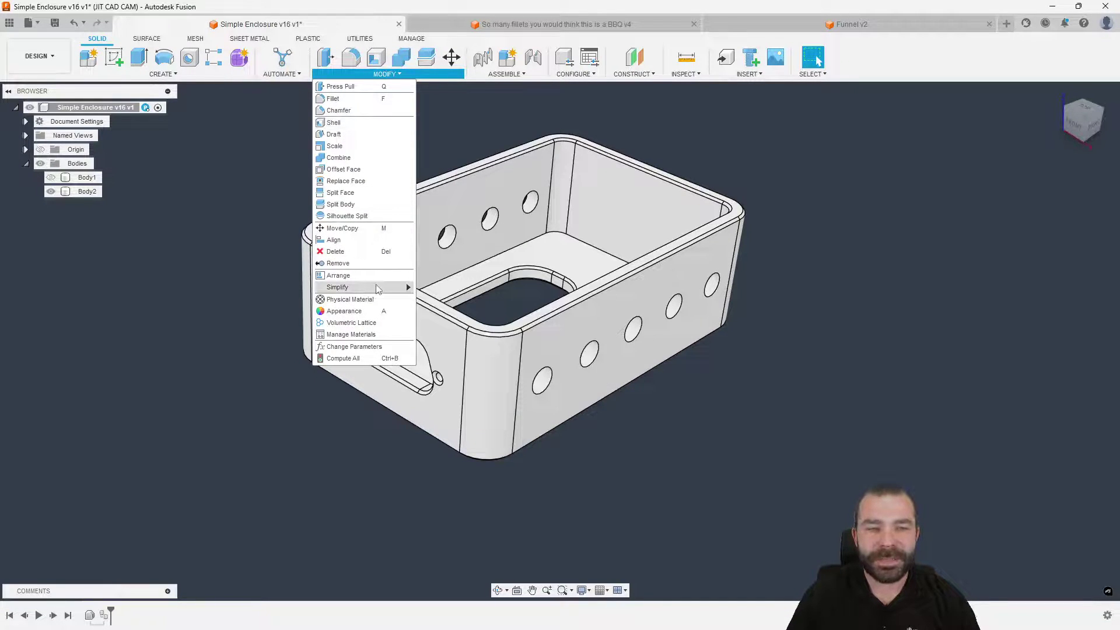
mouse_move(383, 288)
left_click(449, 287)
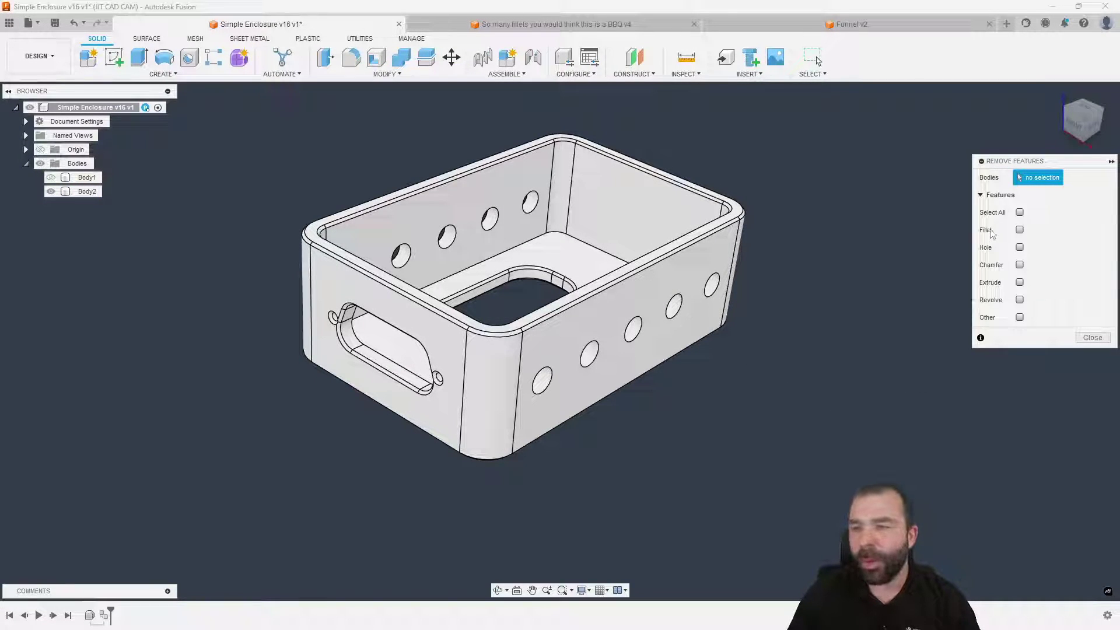
left_click(1020, 212)
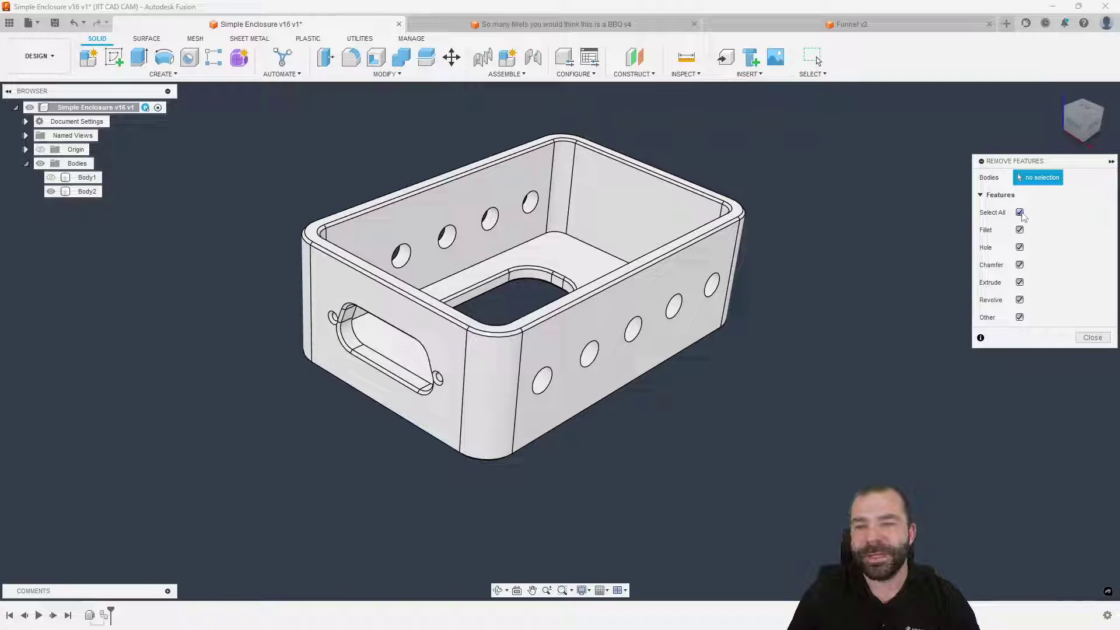
left_click(740, 254)
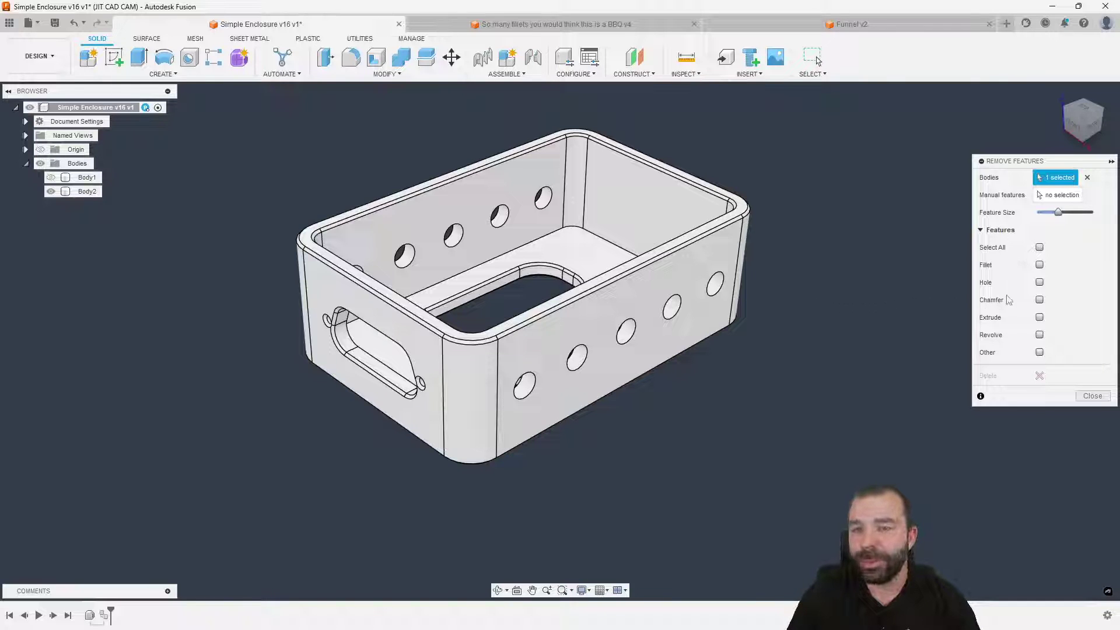
Enable the Chamfer feature type and review the highlighted chamfer edges on the enclosure
left_click(1039, 300)
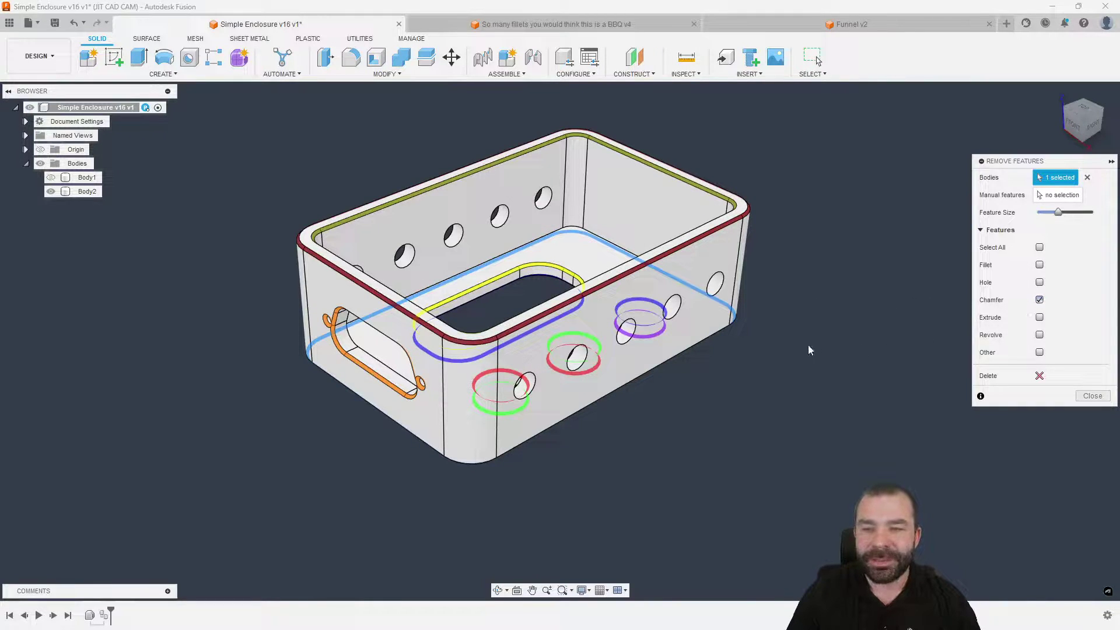
mouse_move(808, 345)
middle_mouse_down("shift")
mouse_move(782, 248)
mouse_move(811, 366)
middle_mouse_up("shift")
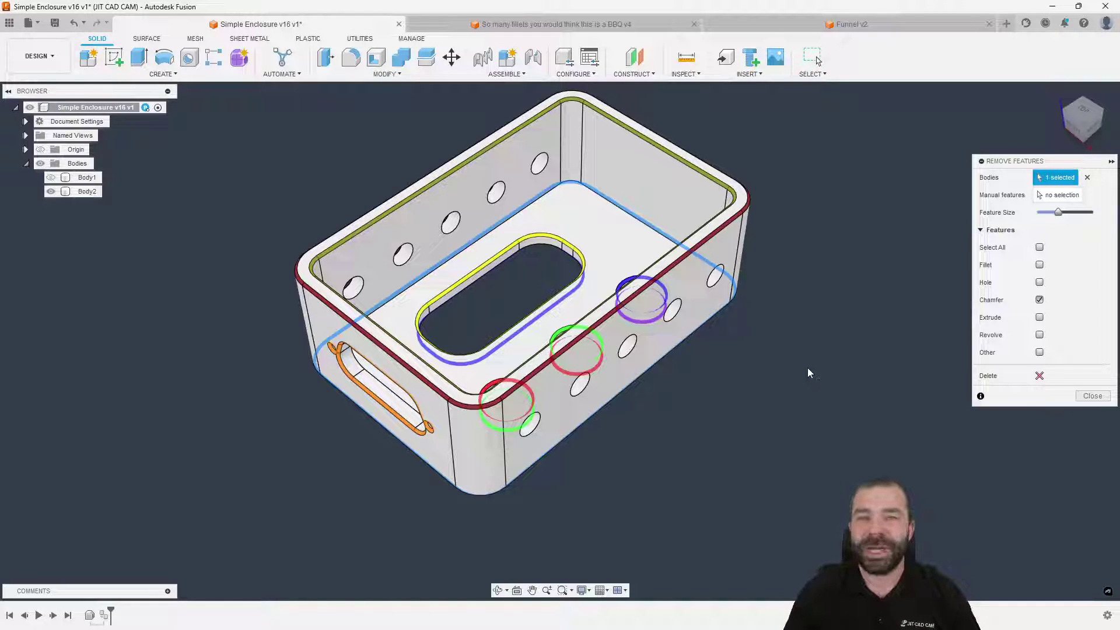
scroll(639, 128, "up", 4)
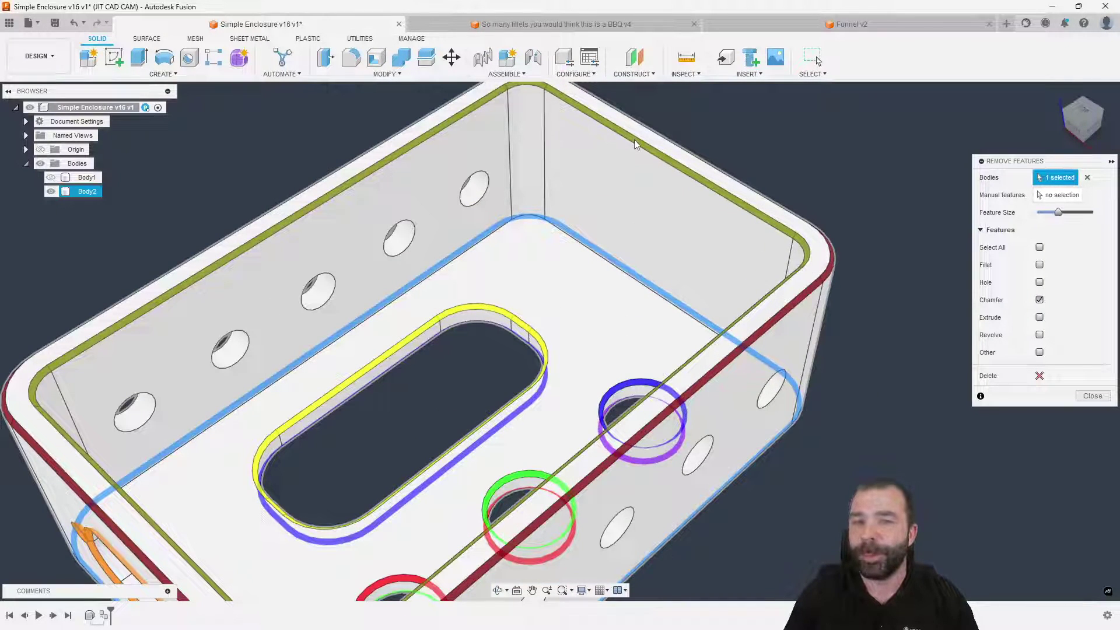
scroll(699, 210, "down", 5)
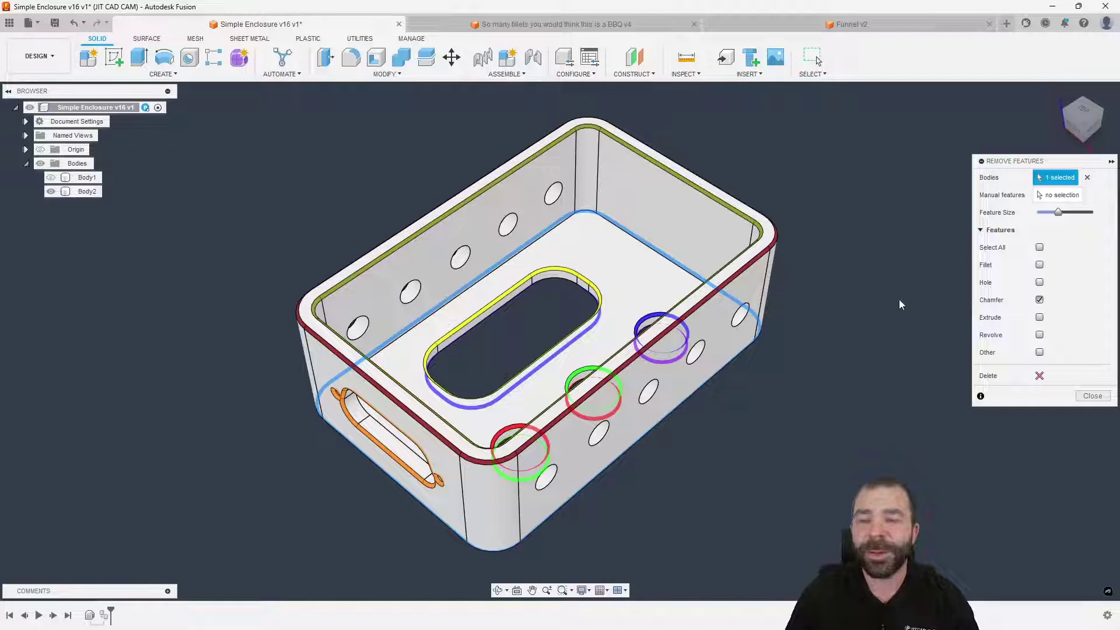
Delete the highlighted chamfers and enable the Hole feature type
left_click(1040, 377)
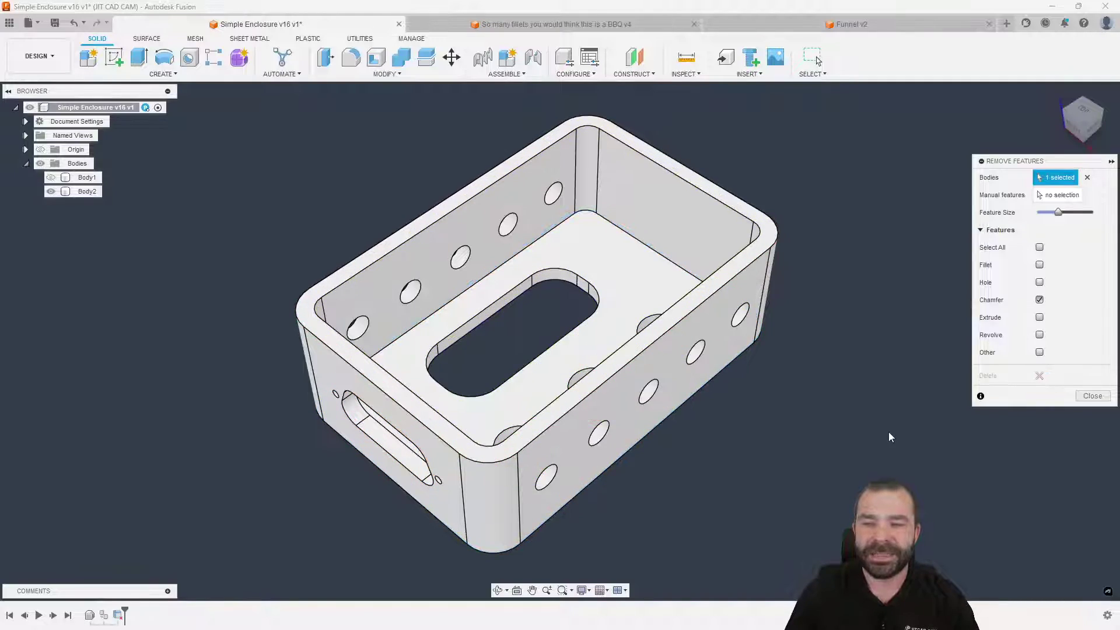
mouse_move(544, 317)
middle_mouse_down("shift")
mouse_move(519, 292)
mouse_move(545, 330)
middle_mouse_up("shift")
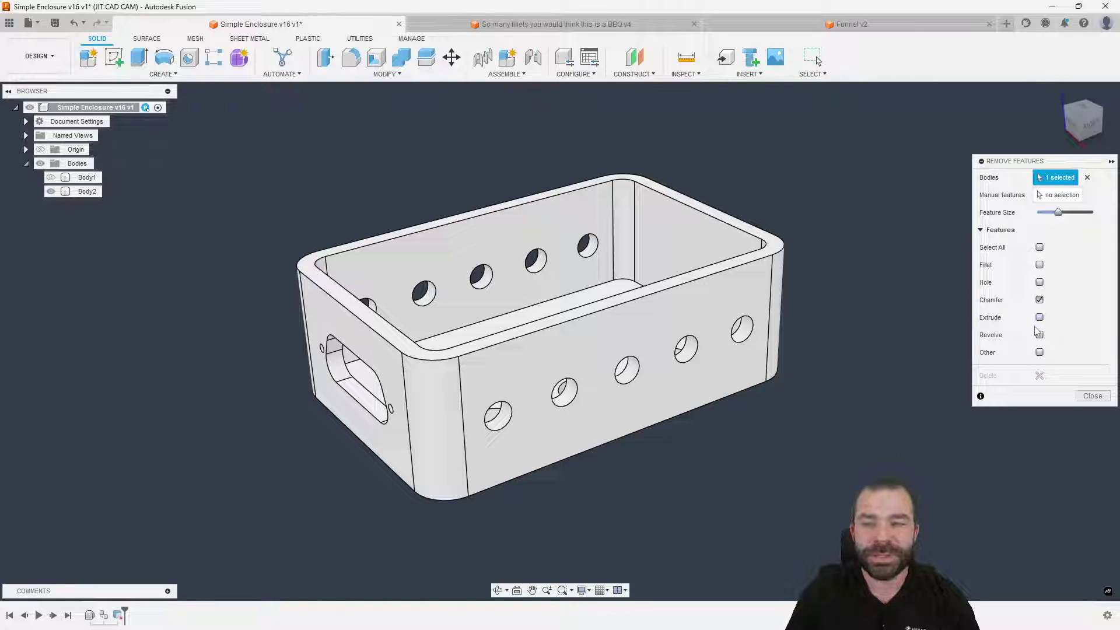
left_click(1039, 282)
Raise the Feature Size limit to include all wall and floor holes, then delete them
mouse_move(1080, 119)
left_mouse_down()
mouse_move(1091, 120)
mouse_move(1076, 121)
left_mouse_up()
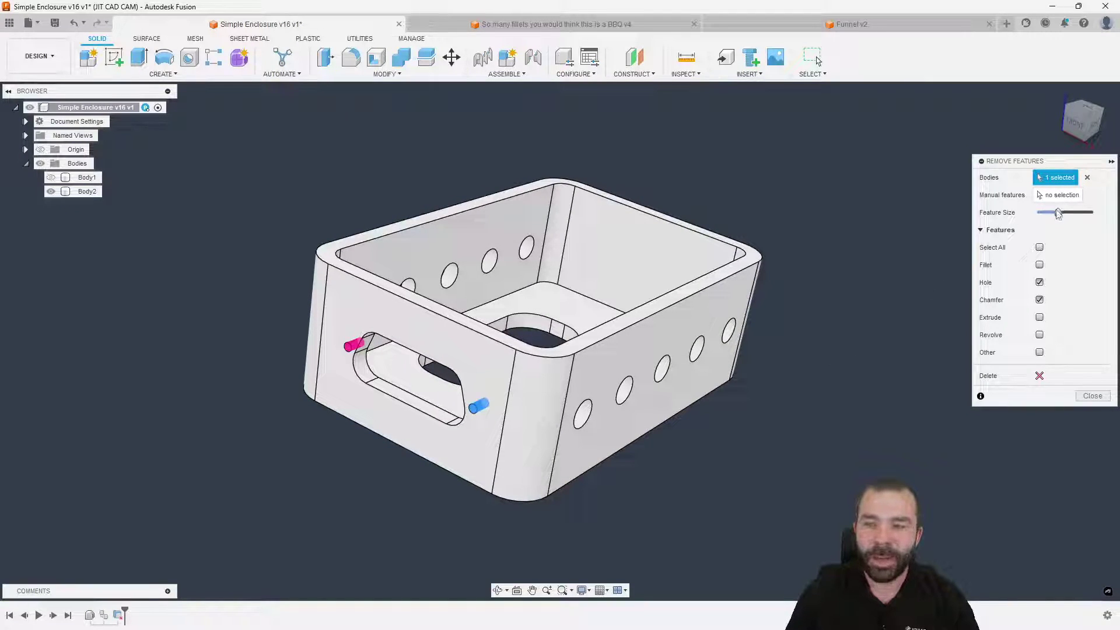
left_click_drag(1059, 212, 1068, 213)
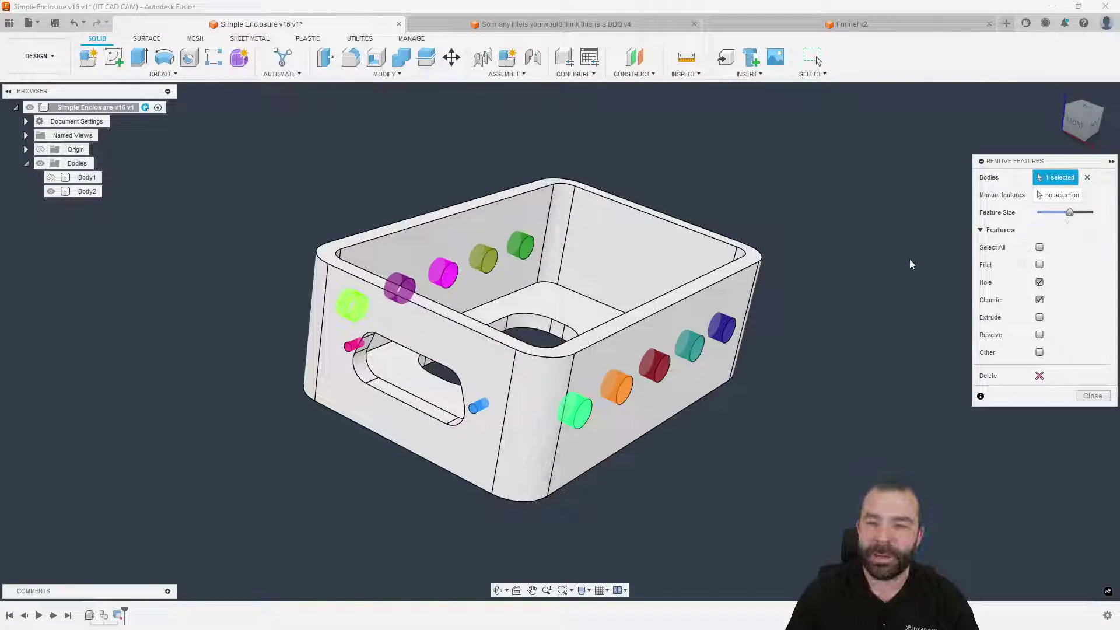
middle_click_drag(911, 264, 1091, 217, "shift")
left_click_drag(1071, 214, 1081, 214)
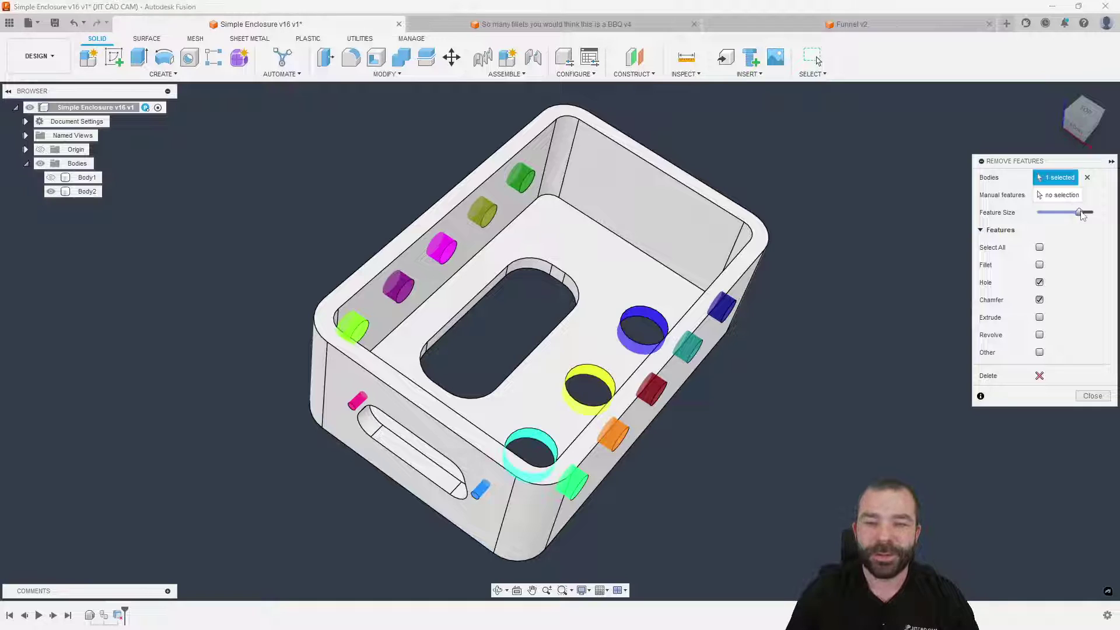
middle_click_drag(887, 278, 875, 332, "shift")
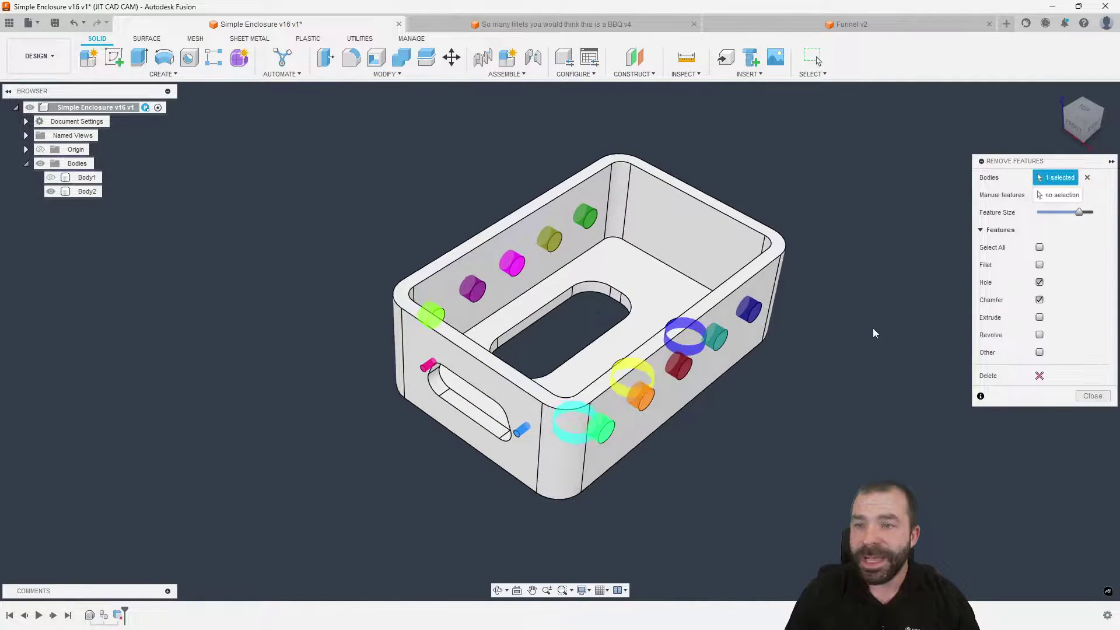
left_click(1040, 376)
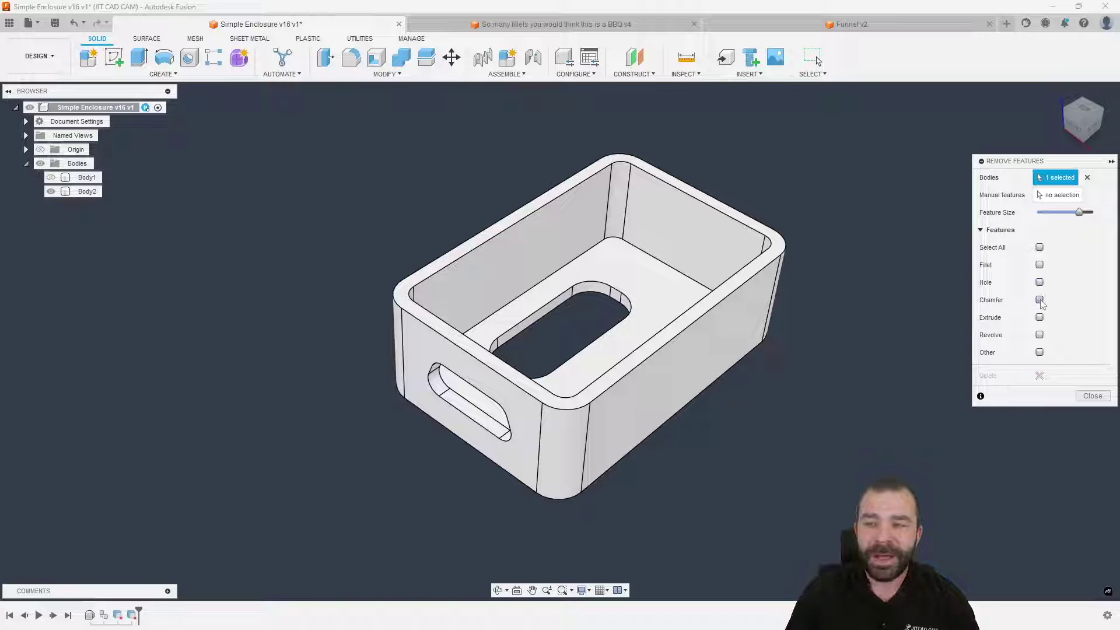
Enable Extrude, lower Feature Size to exclude the floor cutout, remove the handle slots, and close
left_click(1040, 318)
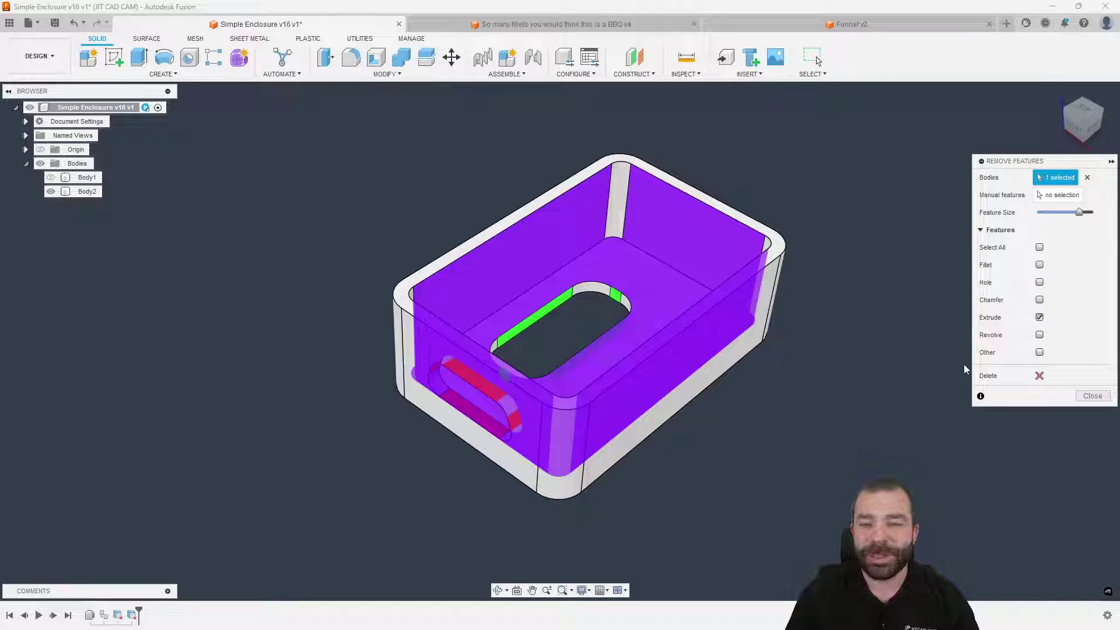
left_click_drag(1080, 212, 1046, 213)
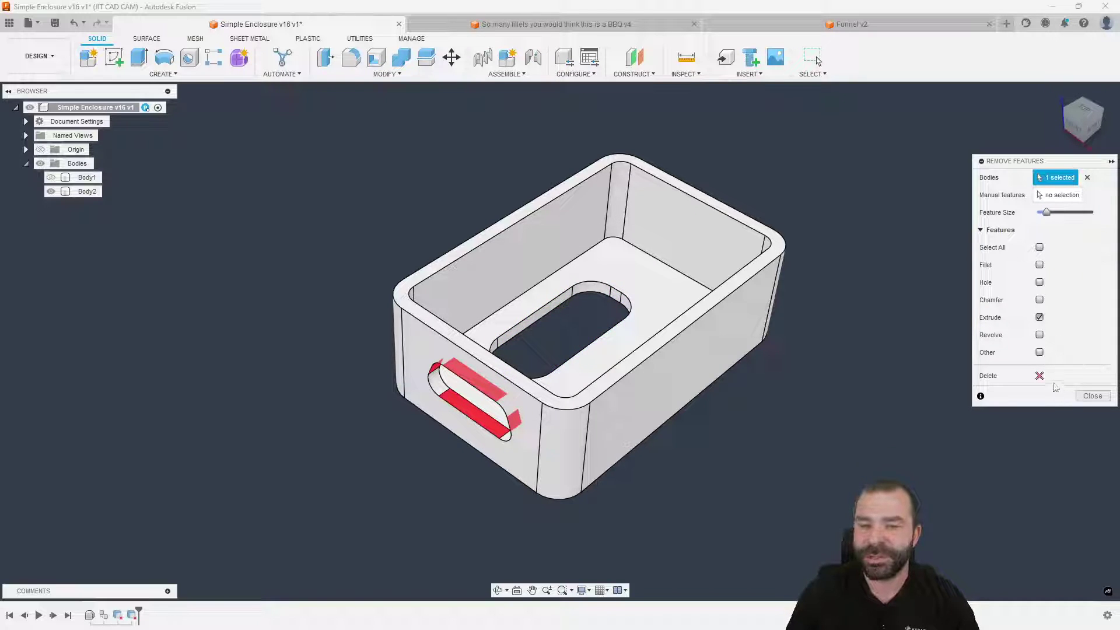
middle_click_drag(990, 412, 789, 414, "shift")
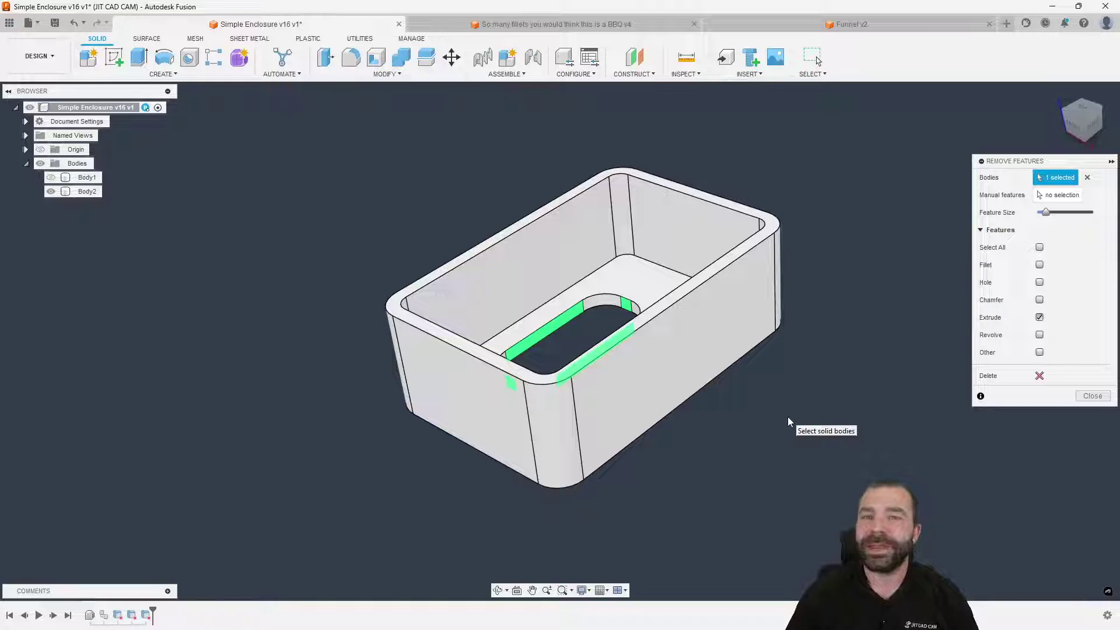
left_click(1092, 395)
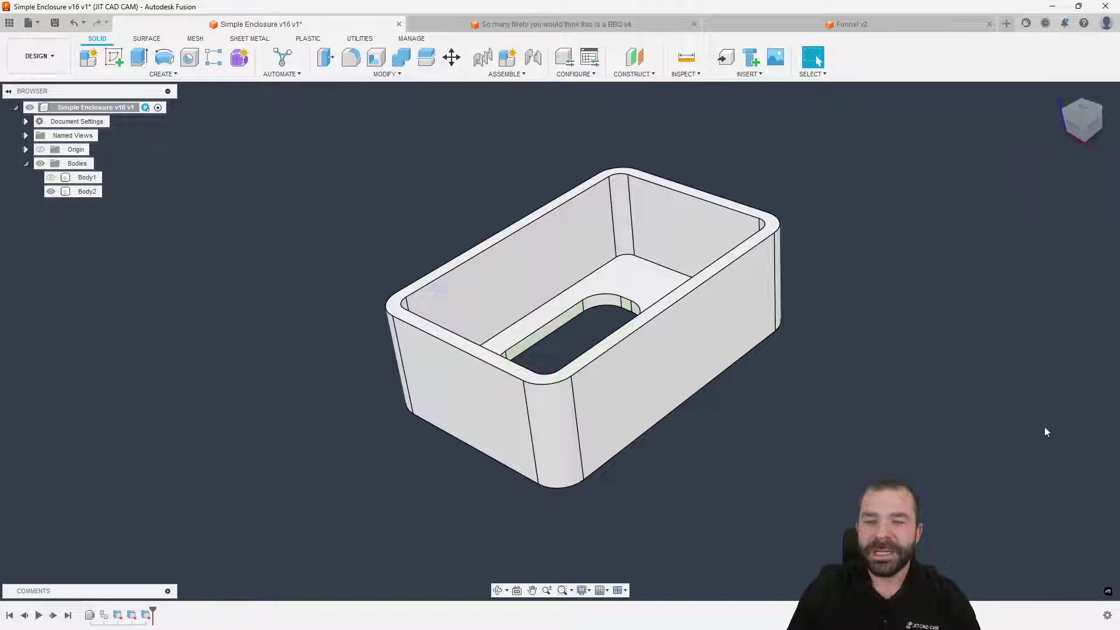
Switch to the BBQ v4 plate design and enable Capture Design History on its root component
left_click(547, 26)
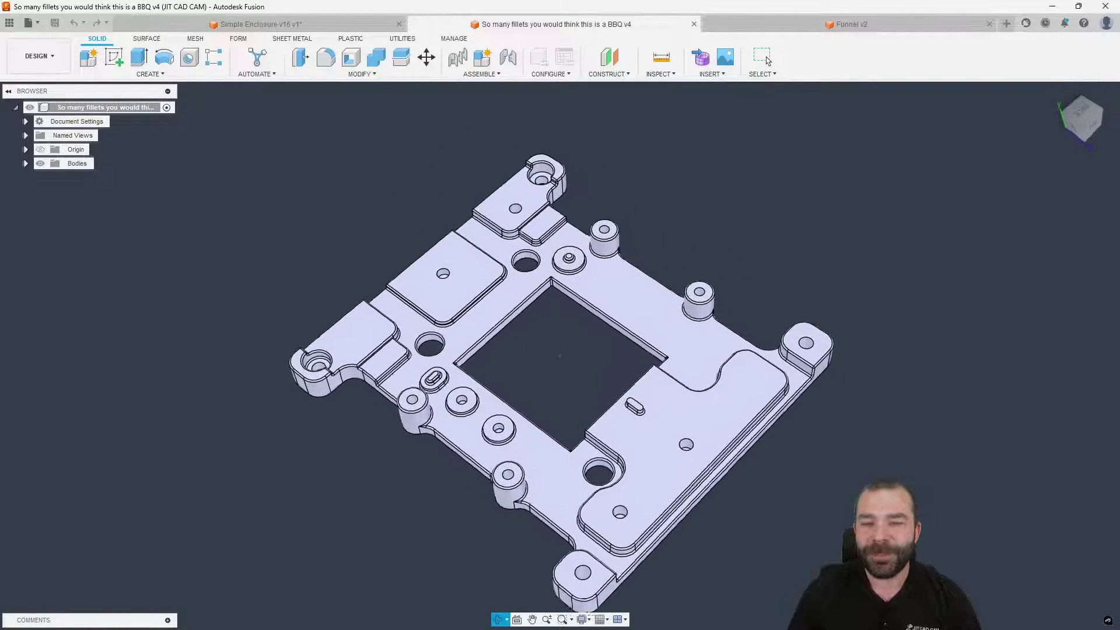
scroll(595, 257, "down", 3)
scroll(502, 273, "up", 3)
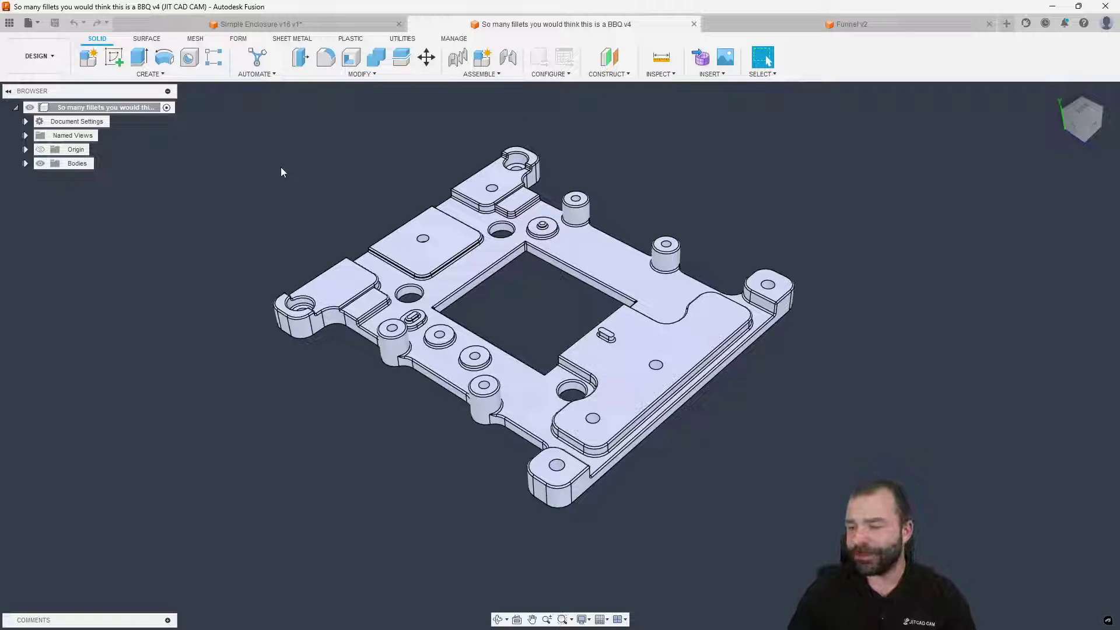
right_click(91, 108)
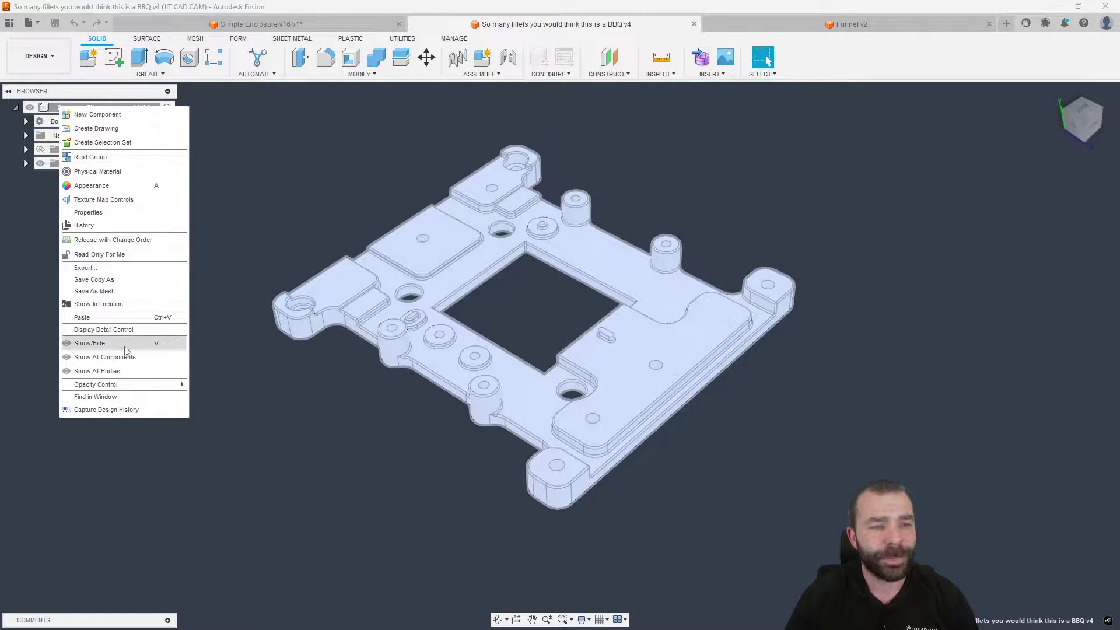
left_click(126, 409)
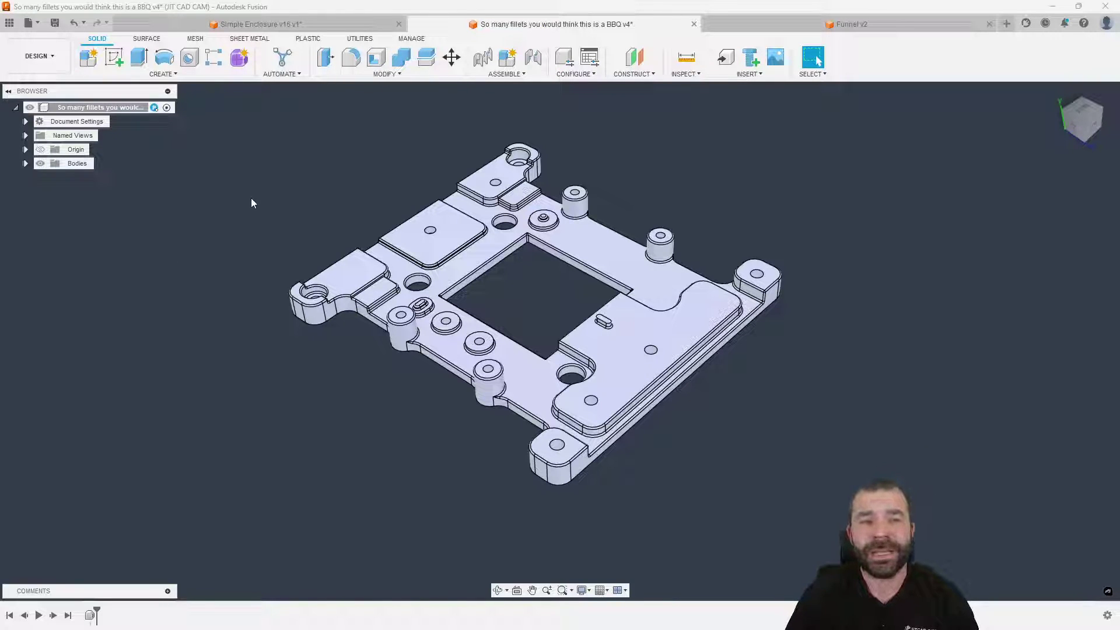
Start Remove Features on the plate body with Extrude unchecked and Fillet checked
left_click(386, 74)
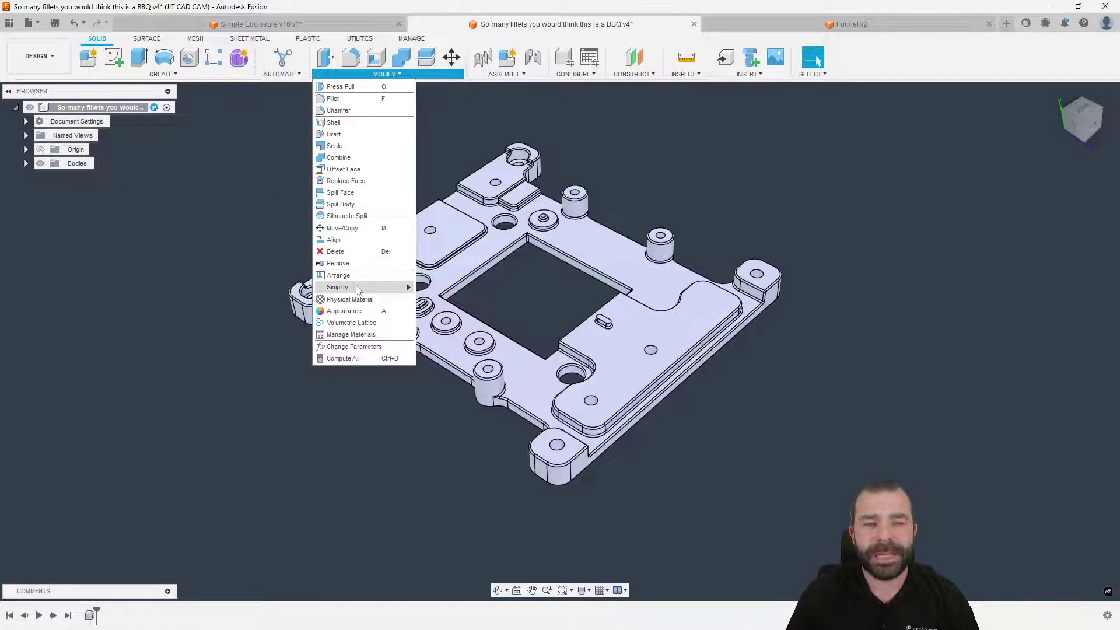
mouse_move(358, 288)
left_click(463, 284)
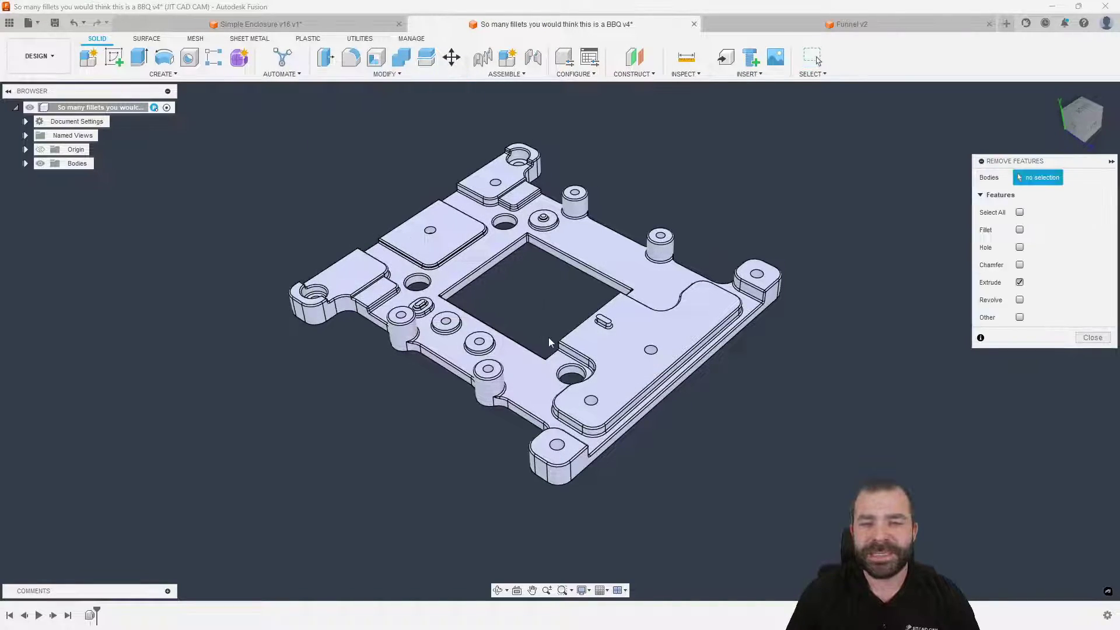
scroll(758, 289, "up", 5)
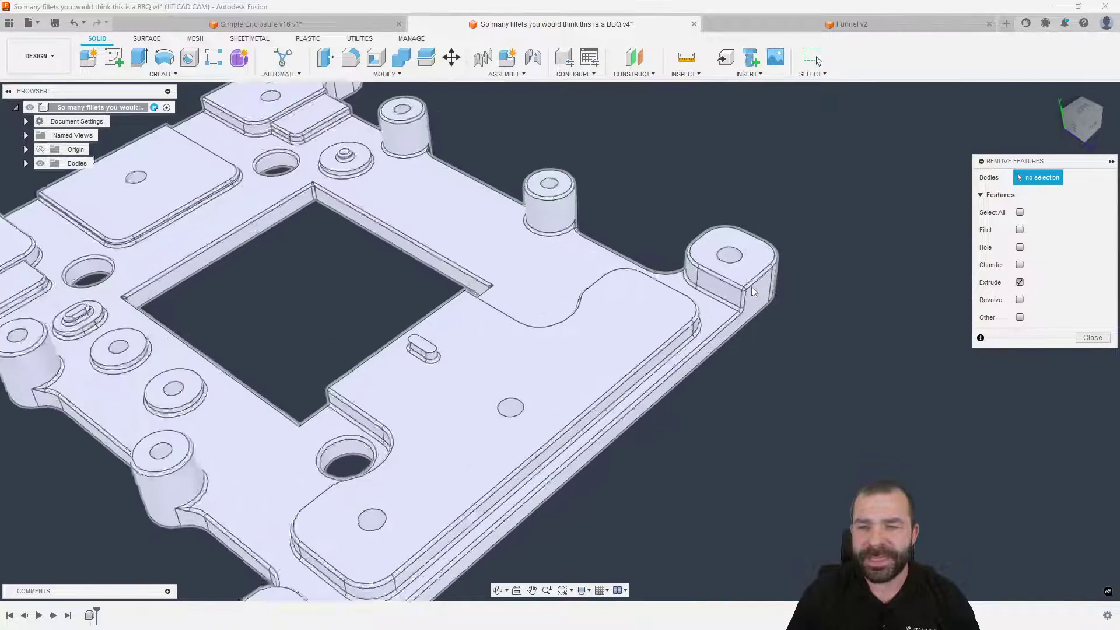
scroll(752, 290, "up", 3)
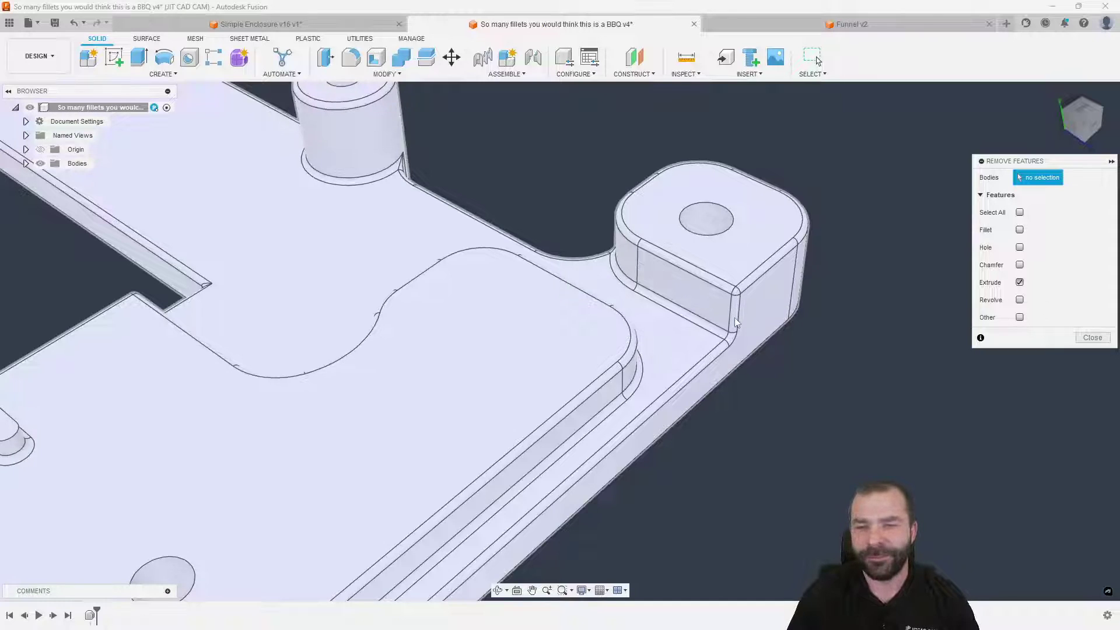
scroll(734, 318, "down", 3)
left_click(1020, 283)
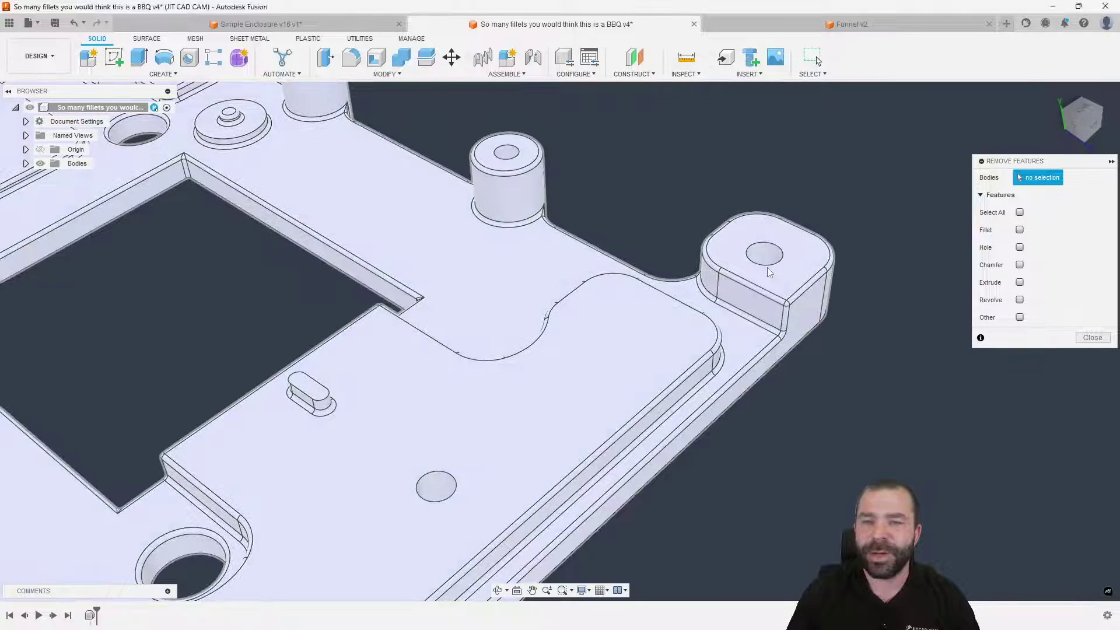
left_click(768, 267)
left_click(1040, 264)
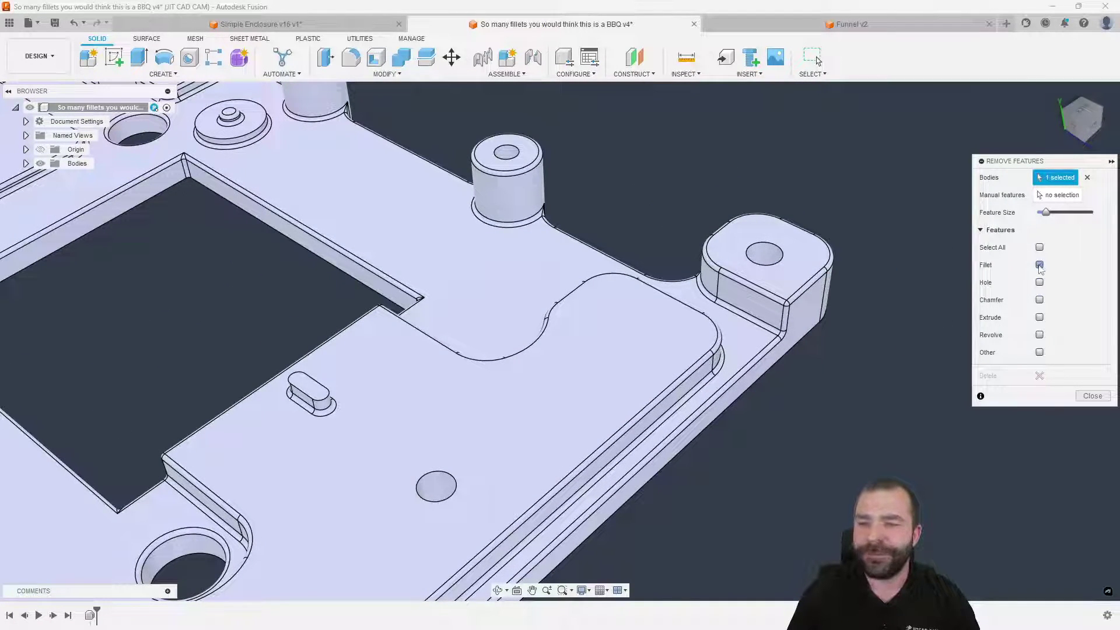
scroll(898, 289, "down", 3)
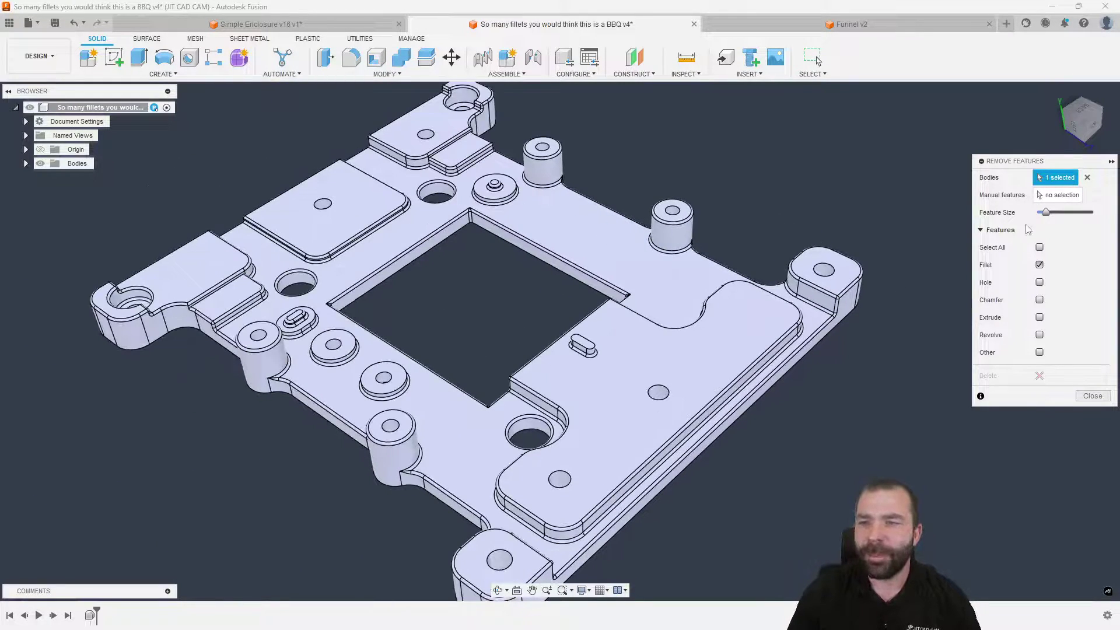
Raise the feature size limit, reselect the plate body, and switch to Manual features
left_click_drag(1048, 216, 1063, 216)
middle_click_drag(776, 303, 679, 283, "shift")
scroll(546, 230, "up", 6)
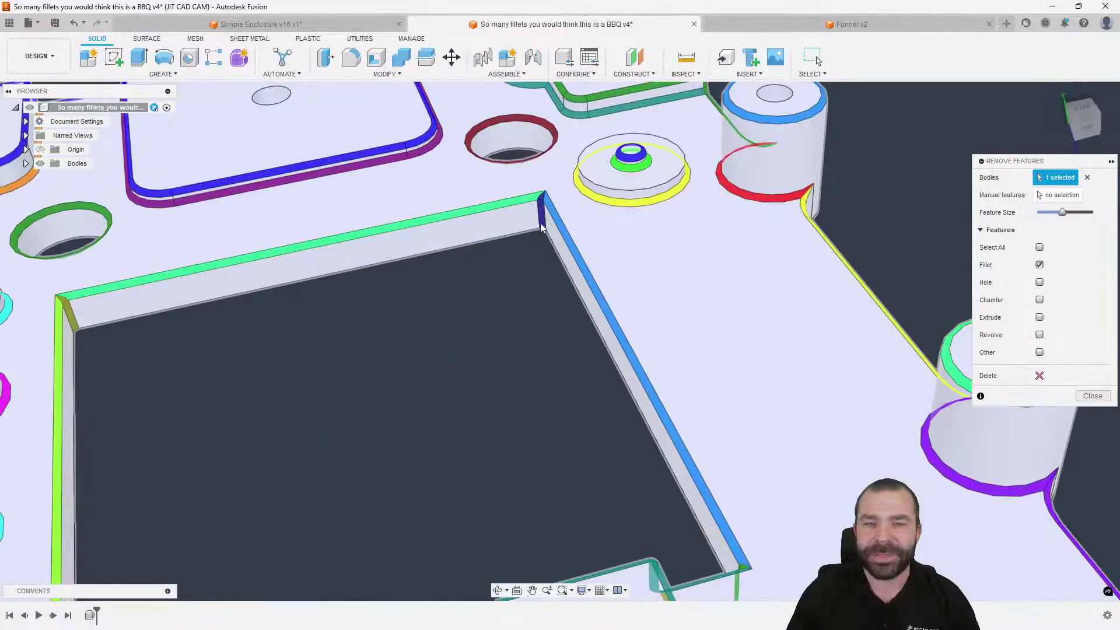
scroll(542, 228, "down", 2)
left_click(544, 210)
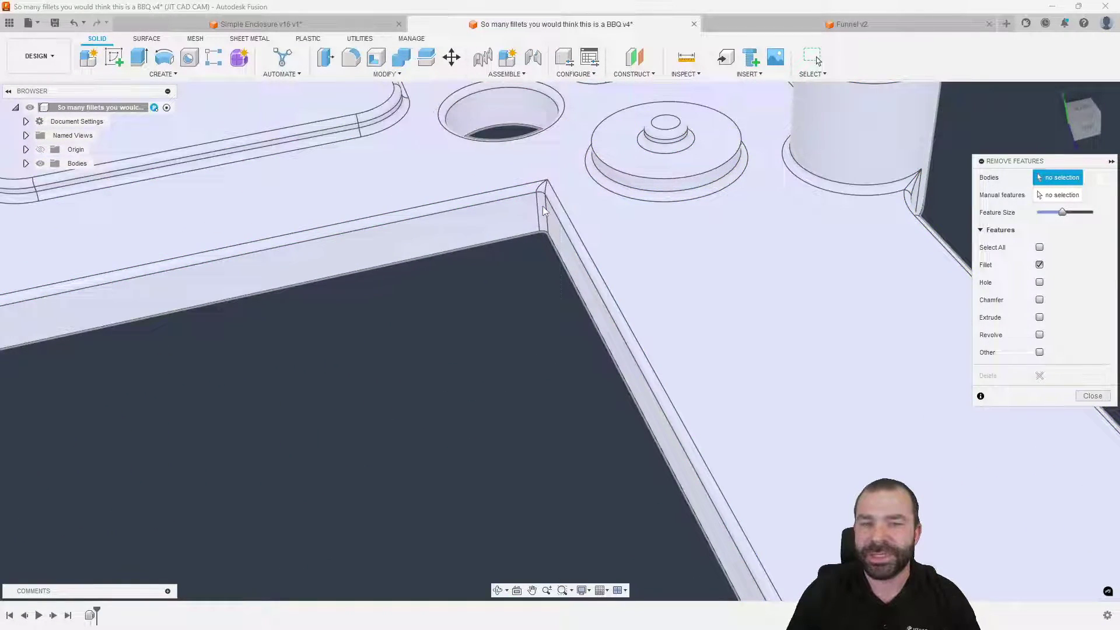
left_click(571, 216)
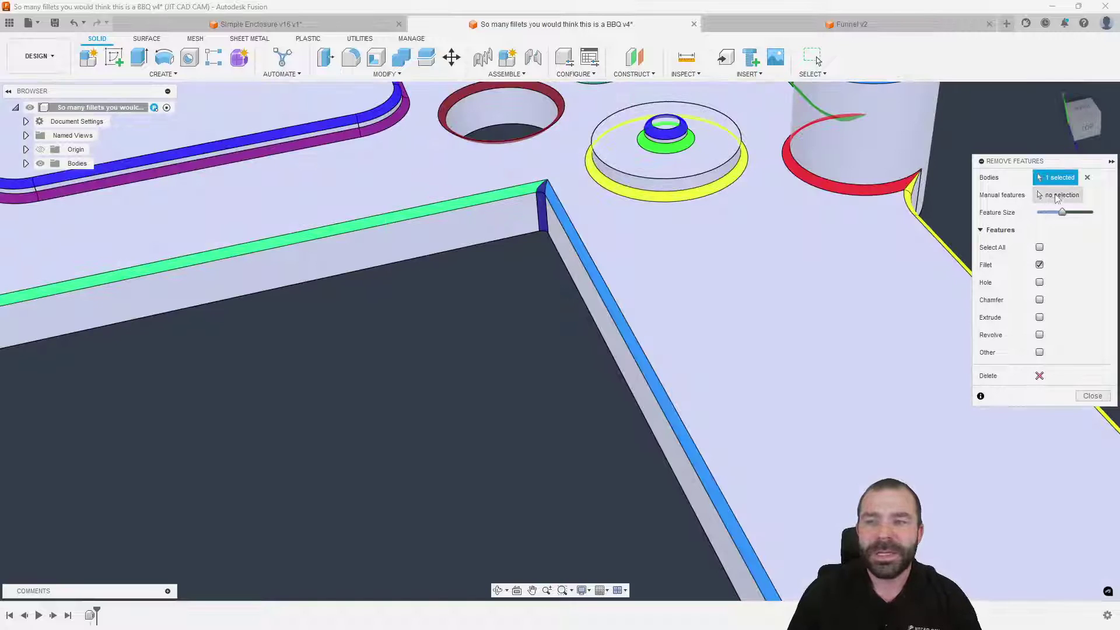
left_click(1058, 197)
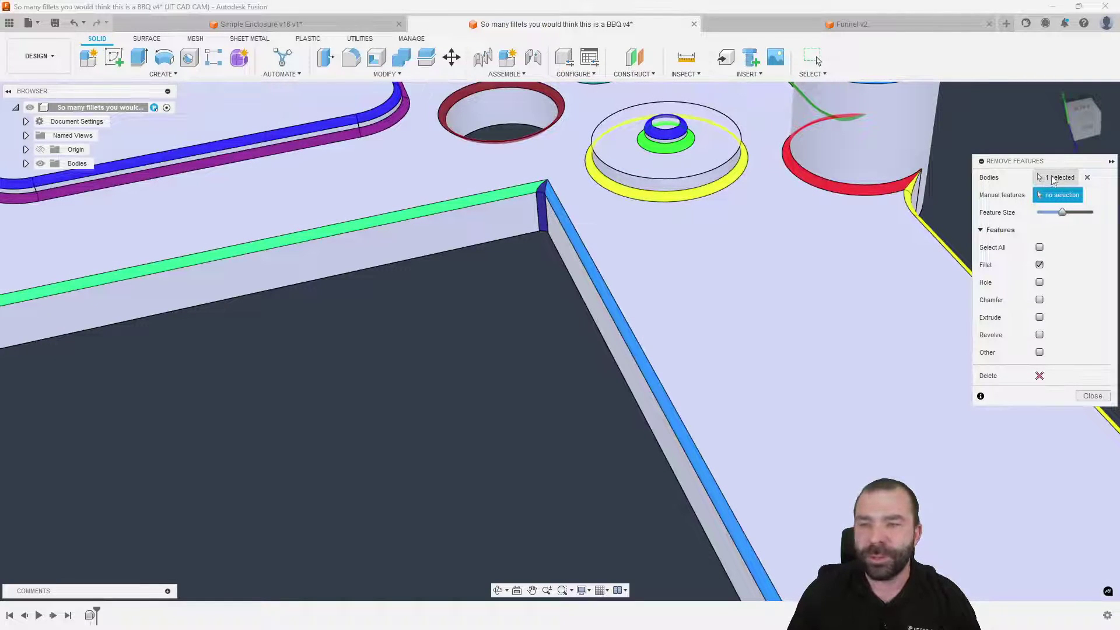
Pick the pocket's corner fillet and three small-boss fillets, bringing the selection to 7
left_click(544, 215)
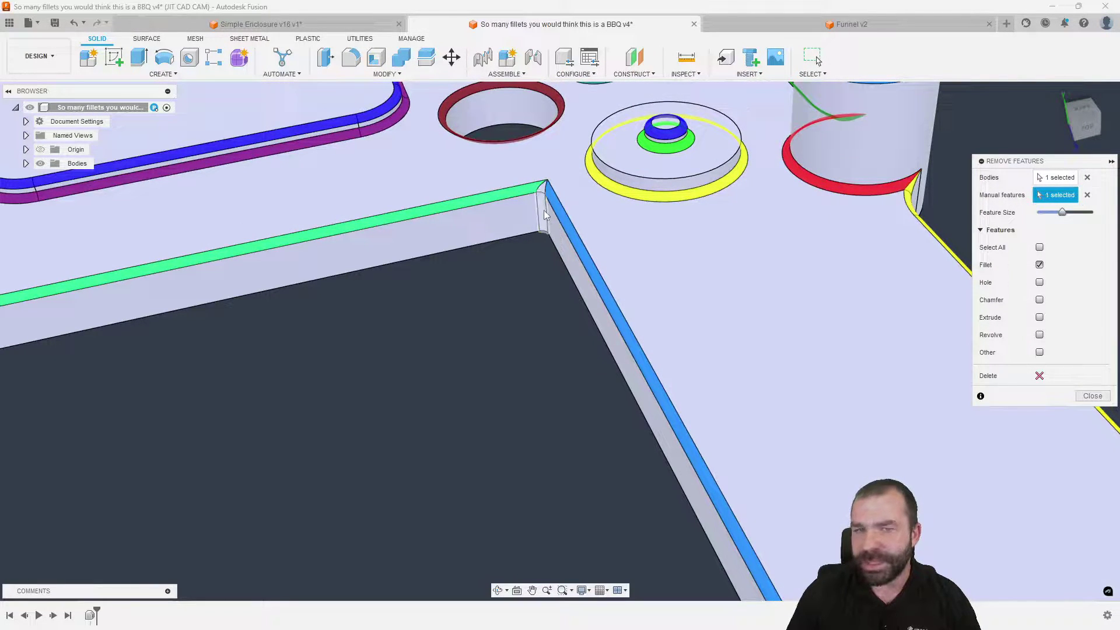
scroll(544, 214, "down", 5)
middle_click_drag(788, 239, 321, 280, "shift")
scroll(457, 283, "up", 3)
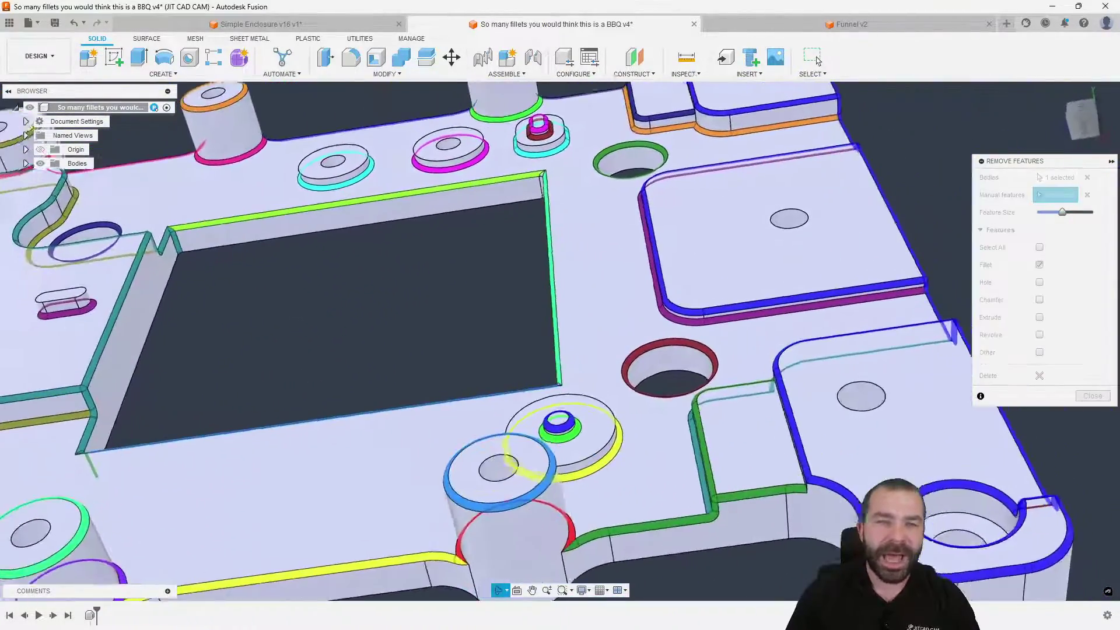
scroll(305, 275, "down", 3)
scroll(305, 275, "up", 3)
scroll(578, 284, "up", 2)
scroll(578, 285, "down", 2)
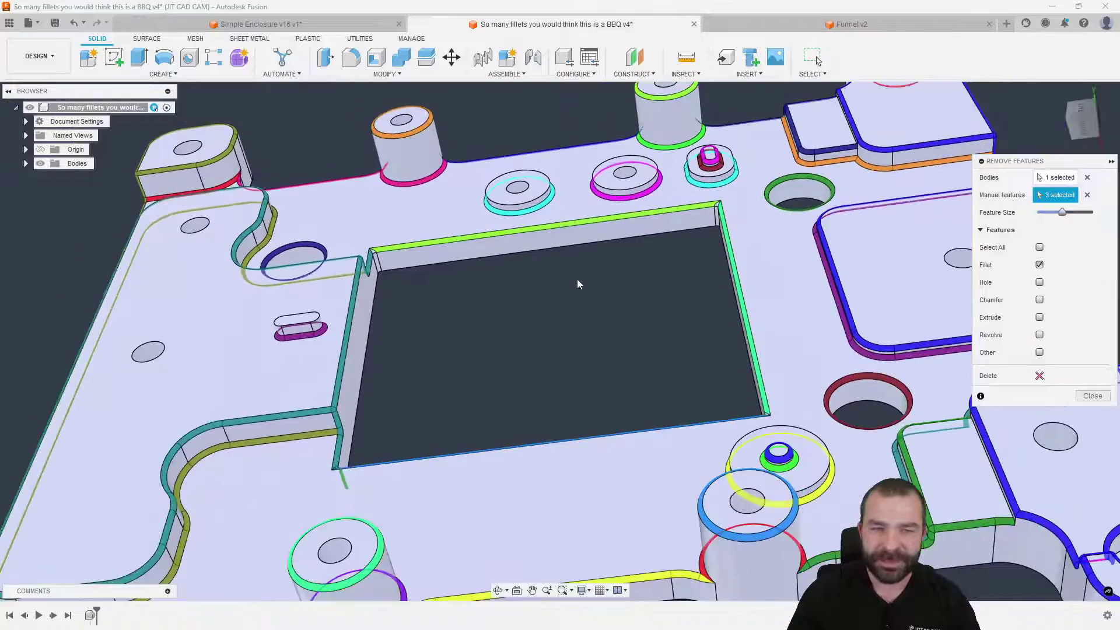
middle_click_drag(578, 285, 624, 267, "shift")
scroll(401, 297, "up", 3)
scroll(401, 297, "down", 5)
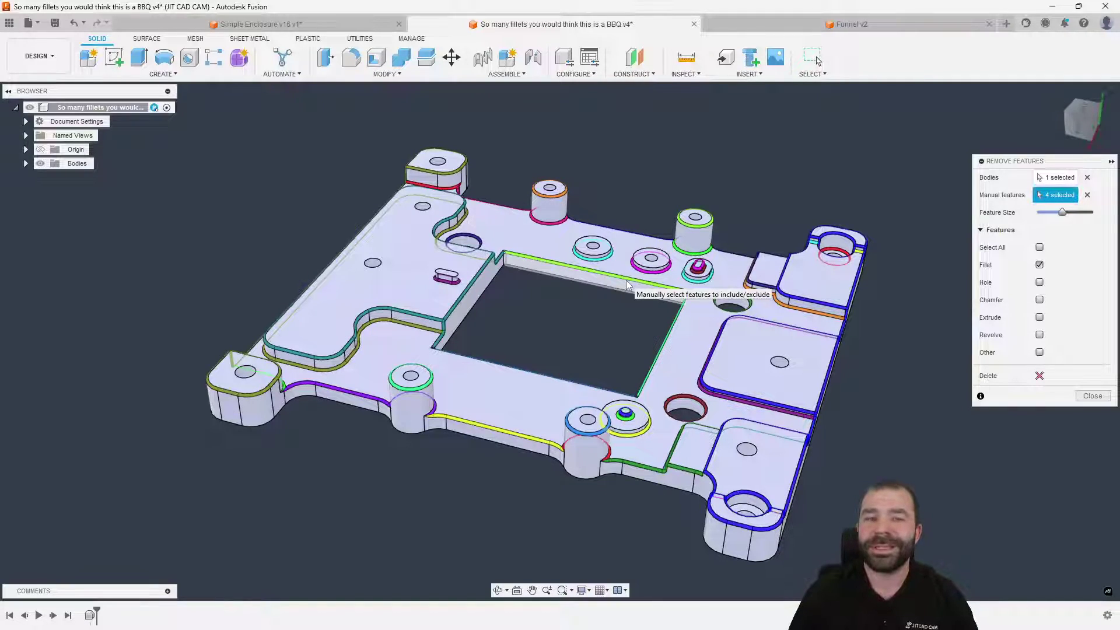
scroll(706, 280, "up", 4)
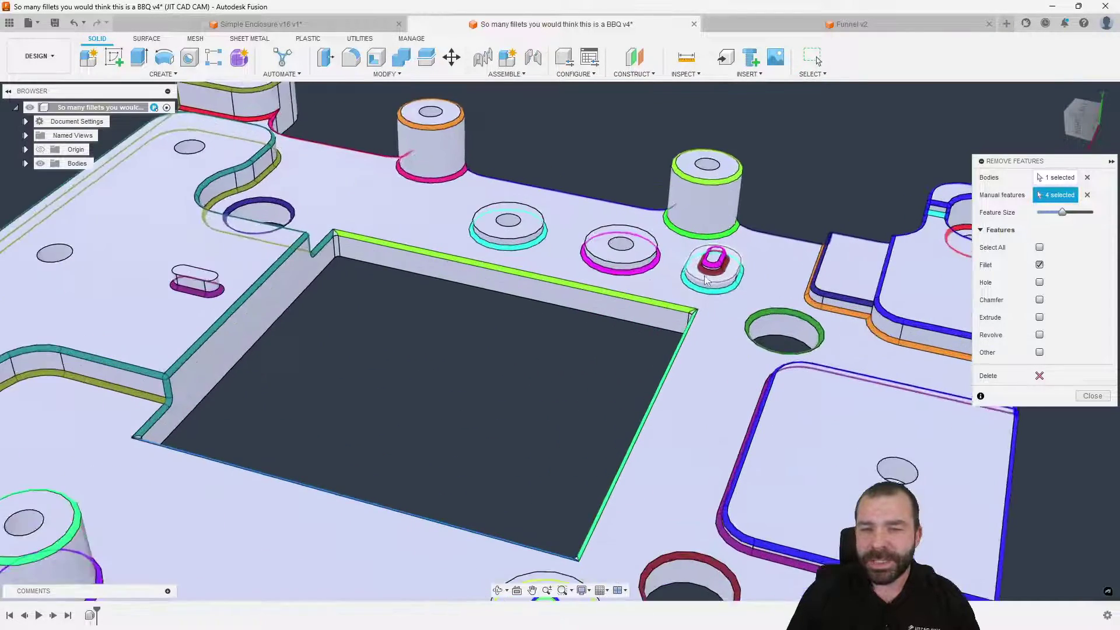
scroll(706, 281, "up", 3)
left_click(740, 323)
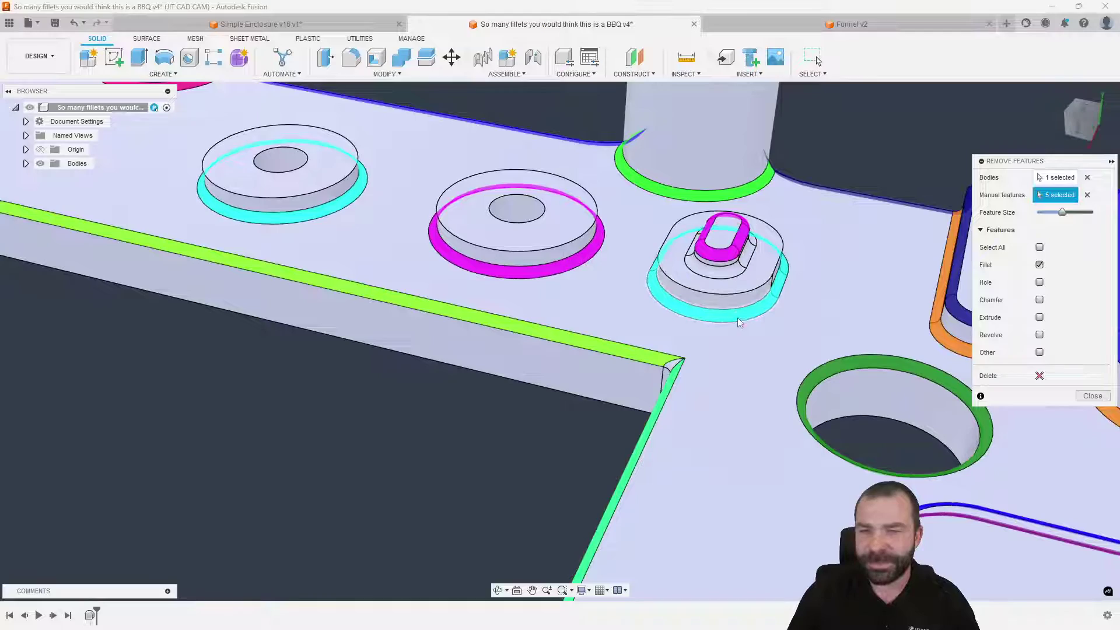
left_click(718, 315)
left_click(724, 239)
scroll(698, 281, "down", 3)
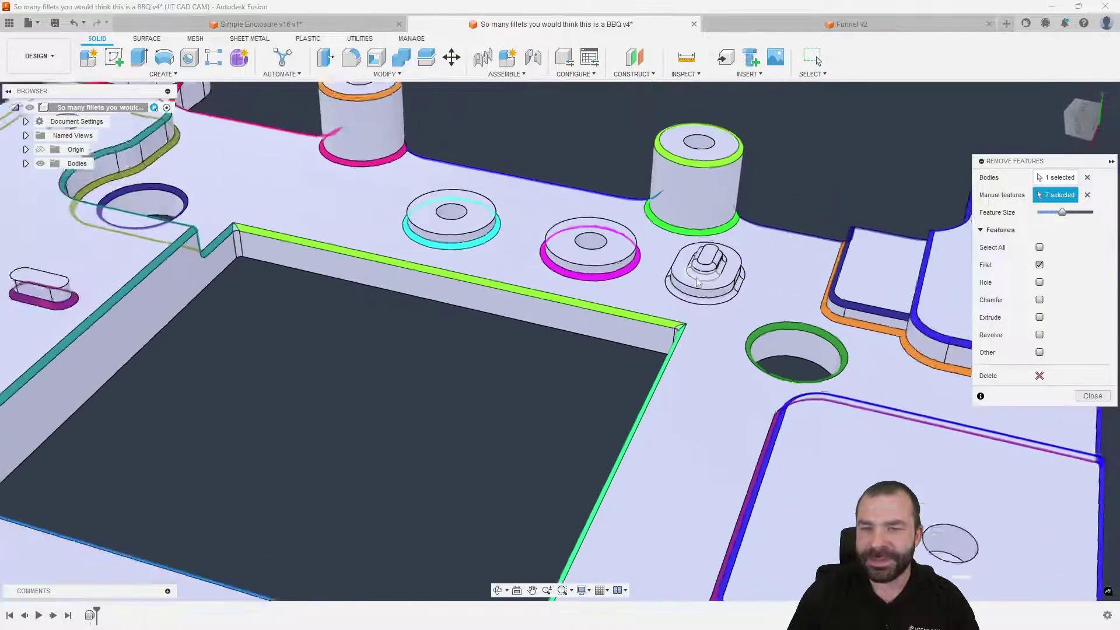
scroll(698, 282, "down", 5)
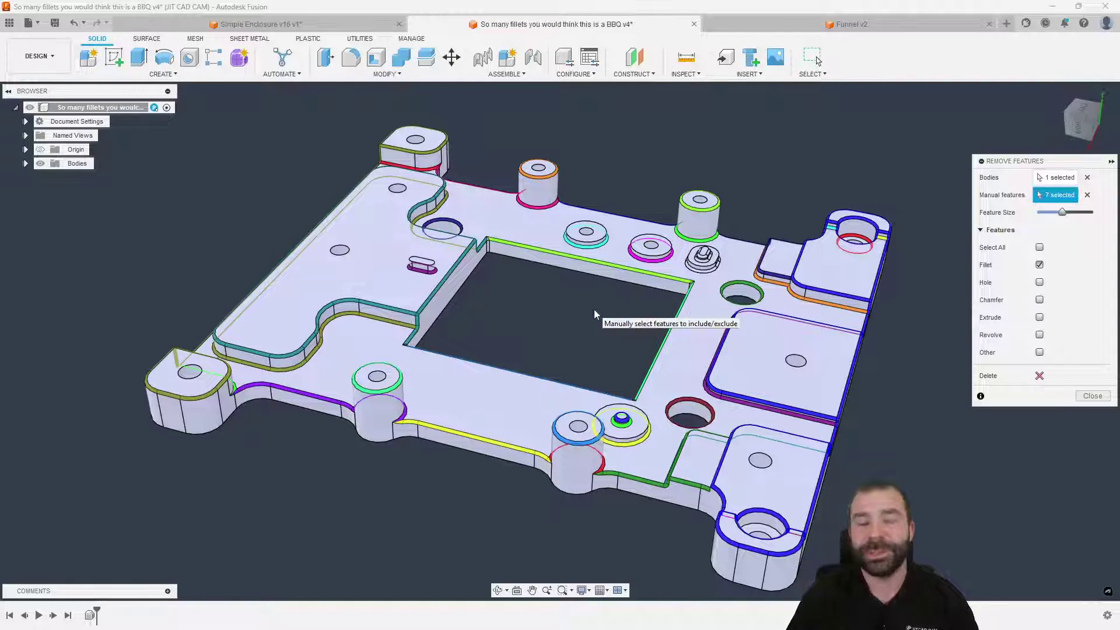
Delete the selected fillets, inspect the sharp-edged plate, and close Remove Features
left_click(1040, 376)
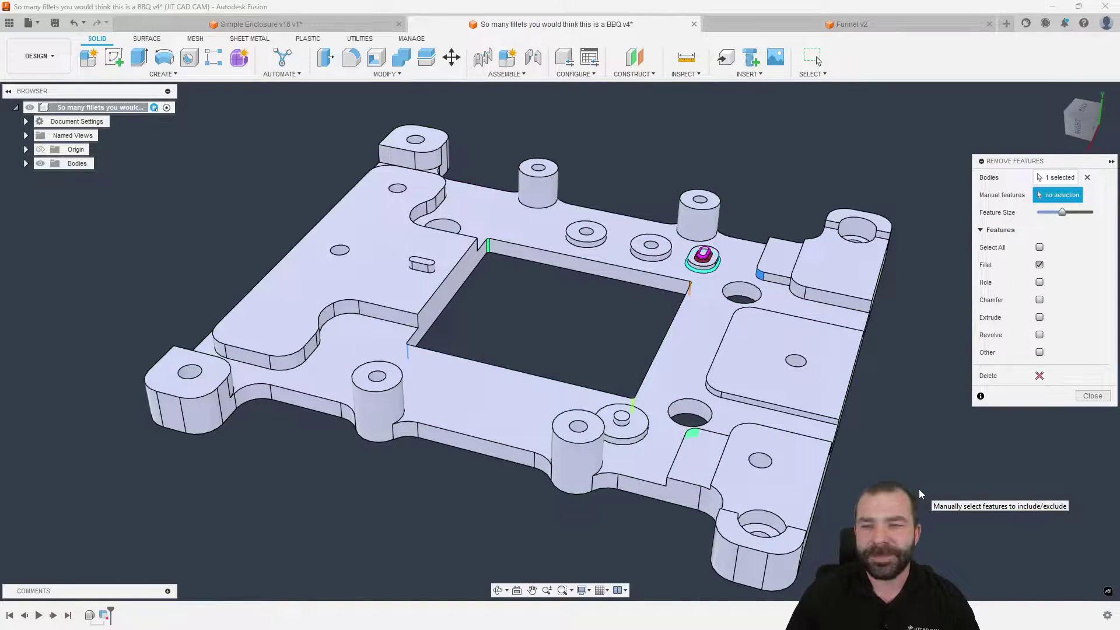
middle_click_drag(915, 485, 752, 470, "shift")
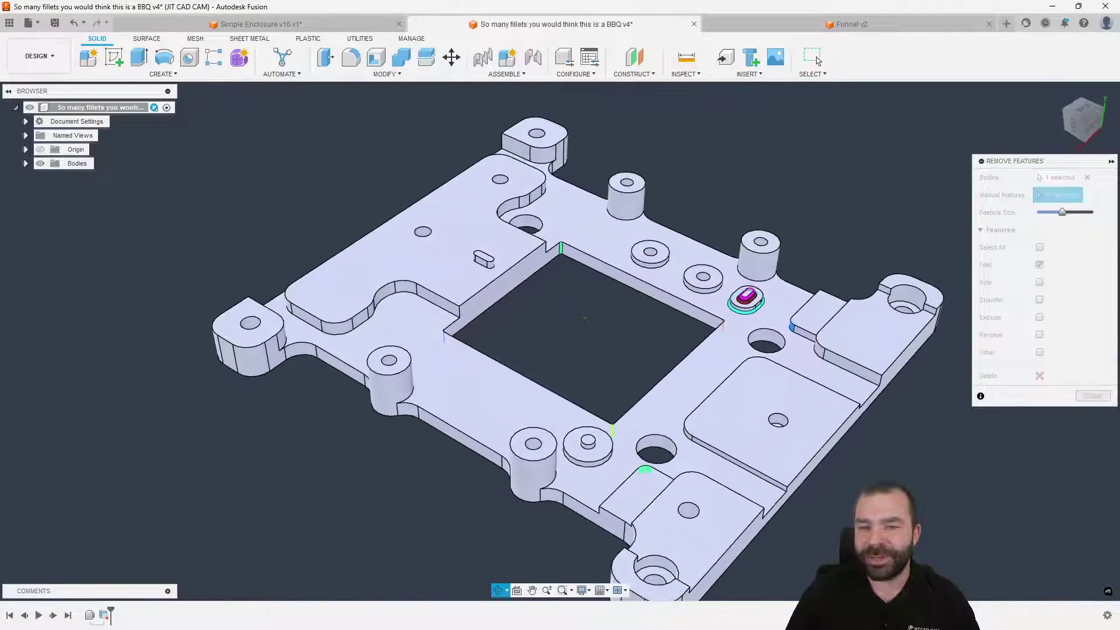
middle_click_drag(585, 318, 527, 357, "shift")
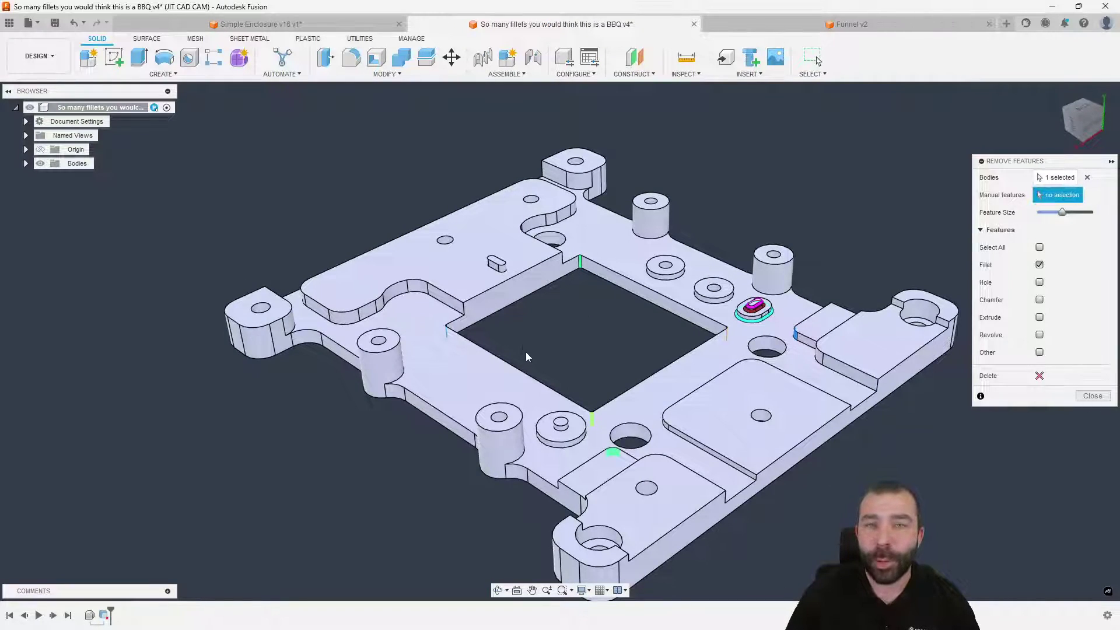
scroll(522, 359, "down", 3)
scroll(542, 358, "up", 2)
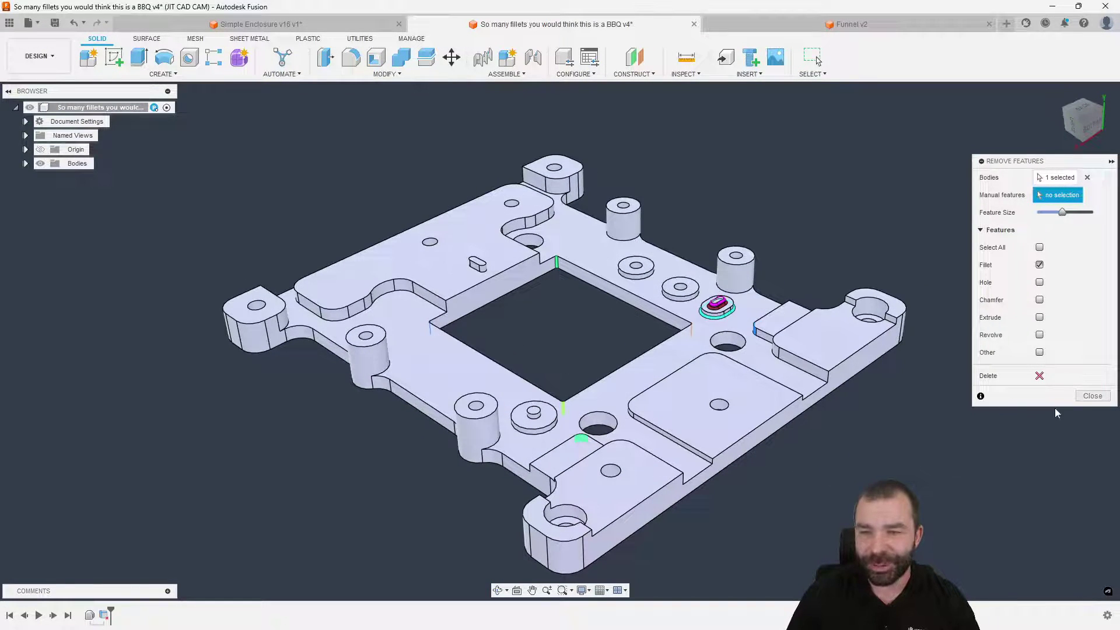
left_click(1092, 396)
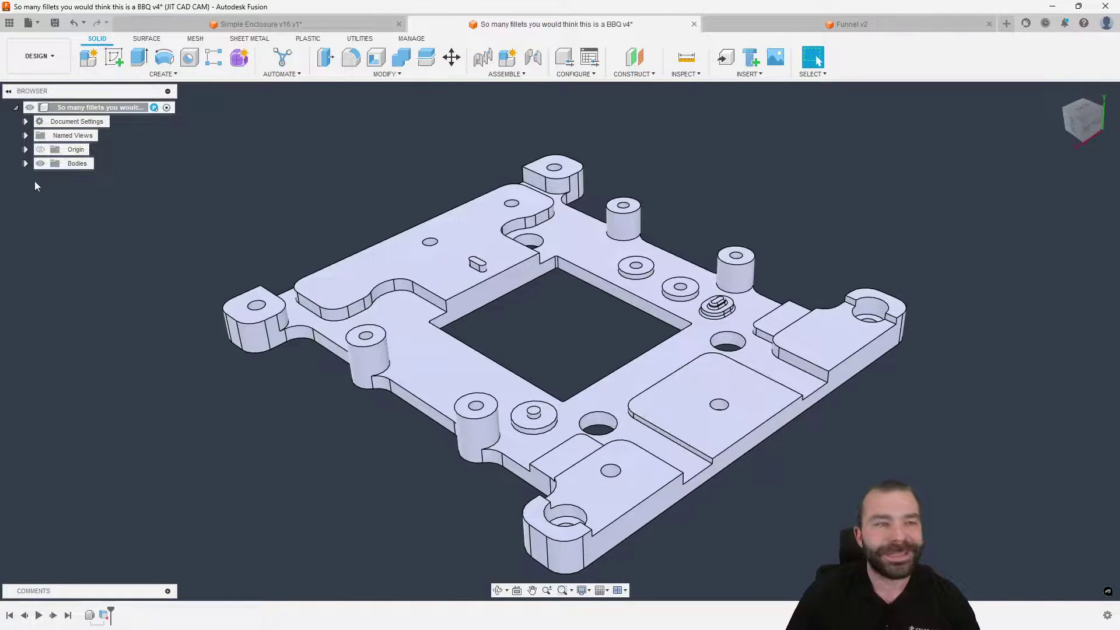
Expand the Bodies folder and briefly select, then deselect, Body1
left_click(25, 164)
left_click(81, 178)
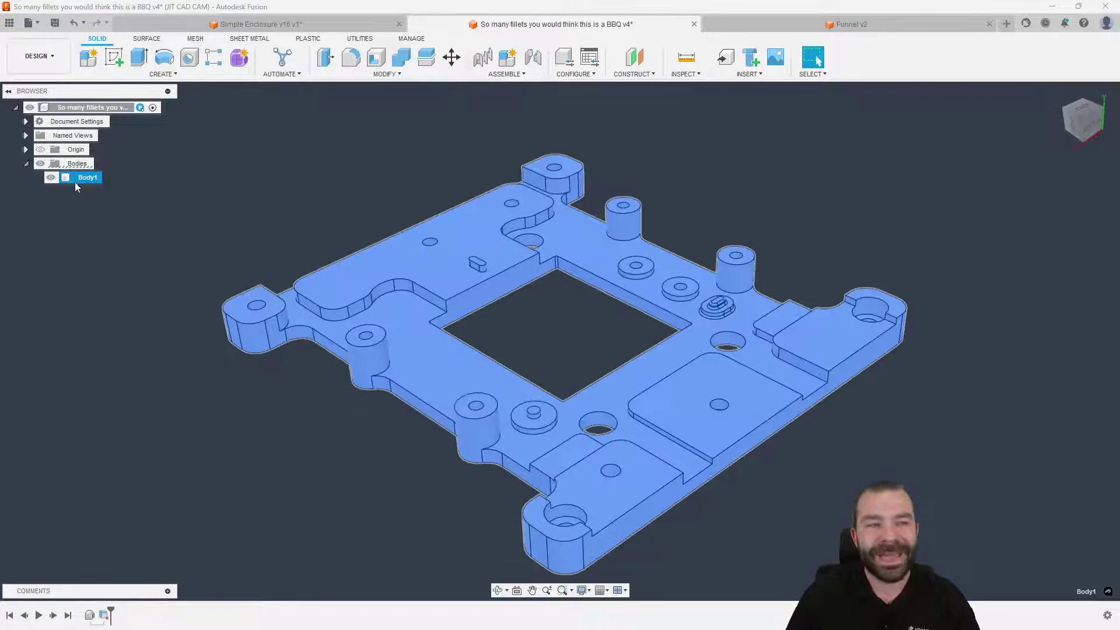
left_click(703, 160)
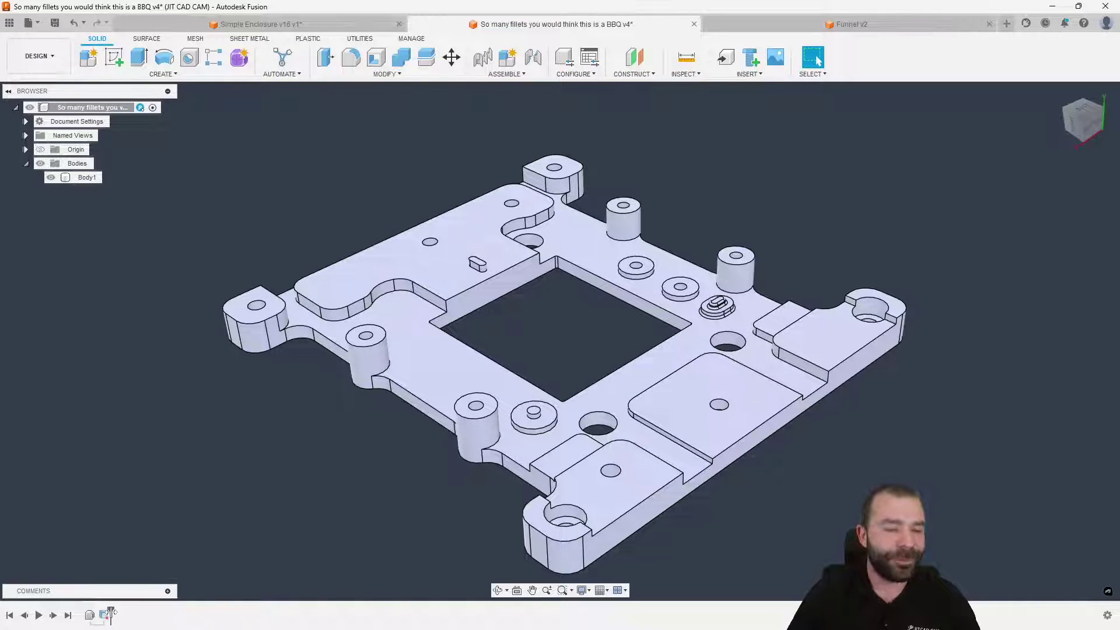
Roll history back before the fillet removal and copy-paste Body1 as a new Body3
left_click_drag(110, 613, 96, 612)
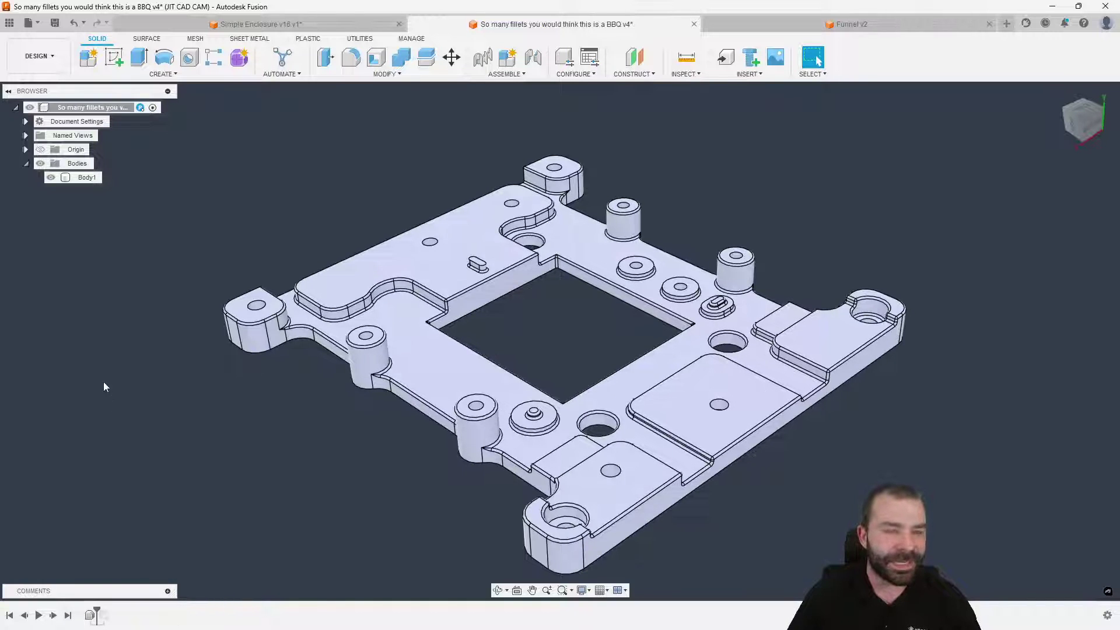
left_click(88, 178)
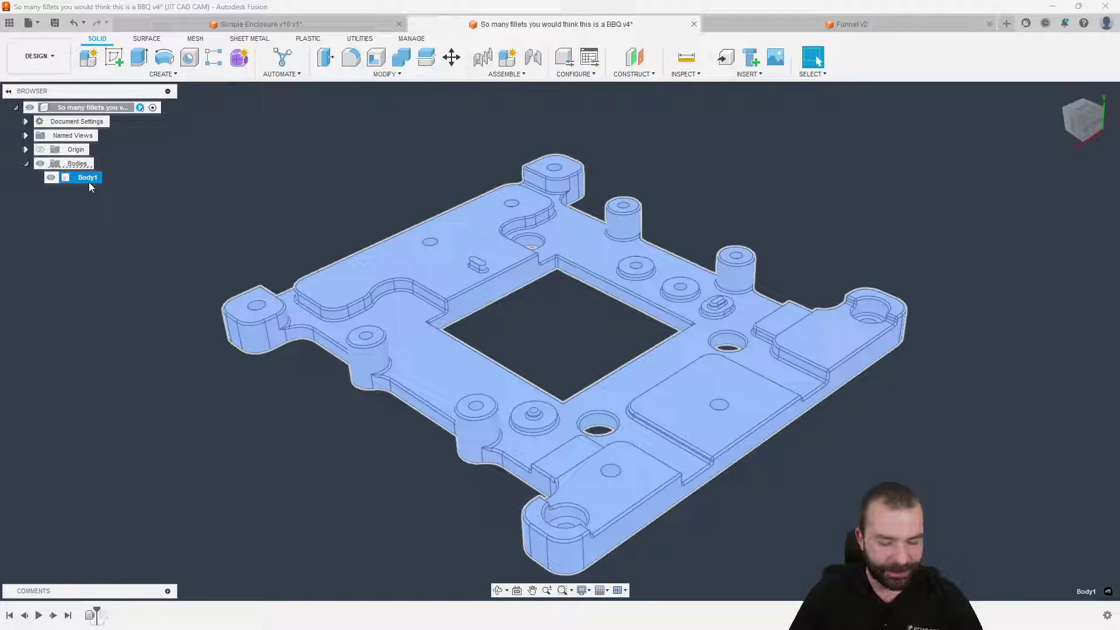
key("ctrl+c")
key("ctrl+v")
key("Return")
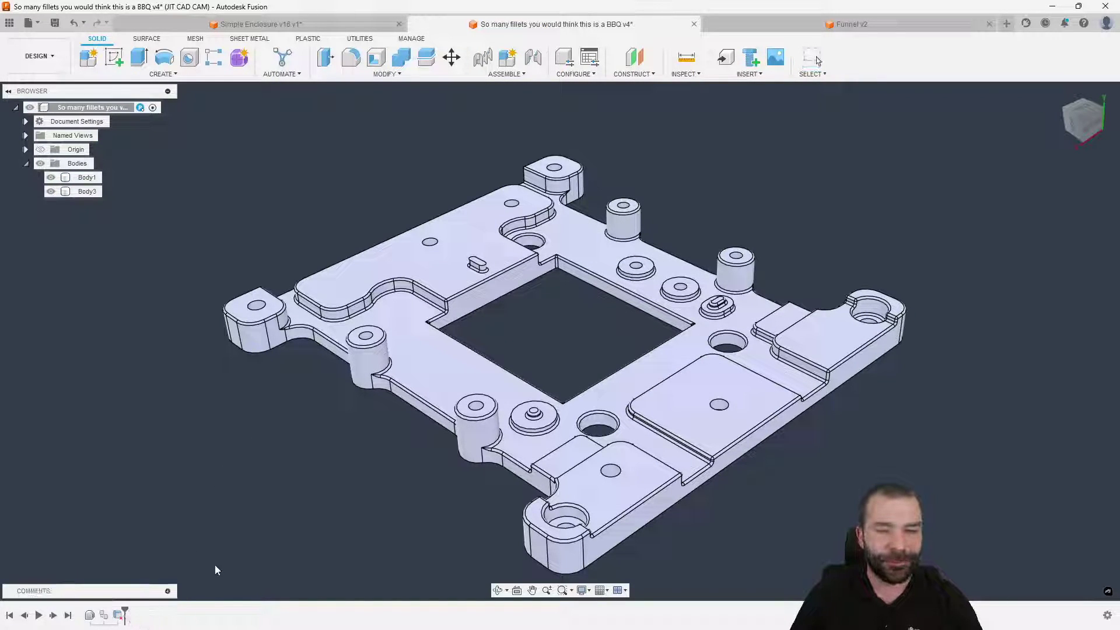
Toggle Body3 and Body1 visibility to compare the two plate bodies
left_click(82, 192)
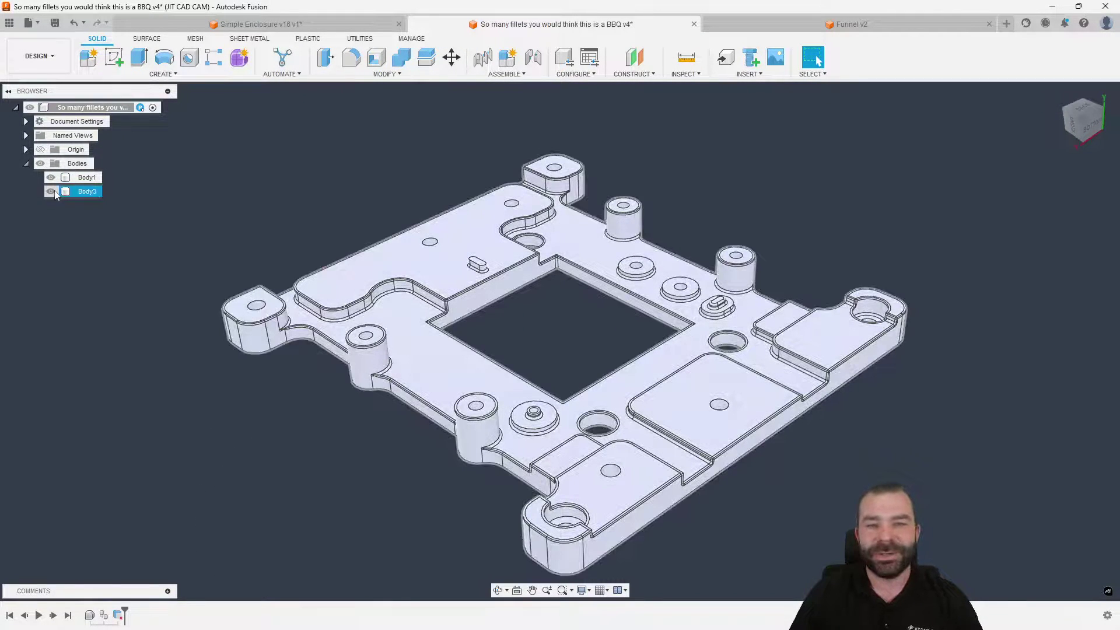
left_click(50, 191)
left_click(87, 178)
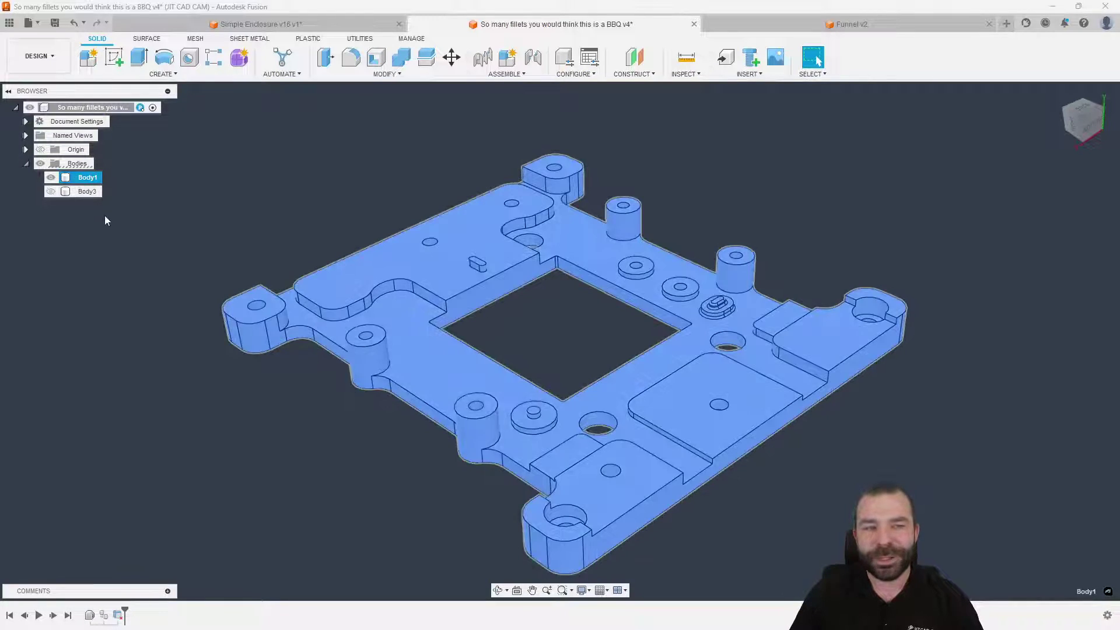
key("Escape")
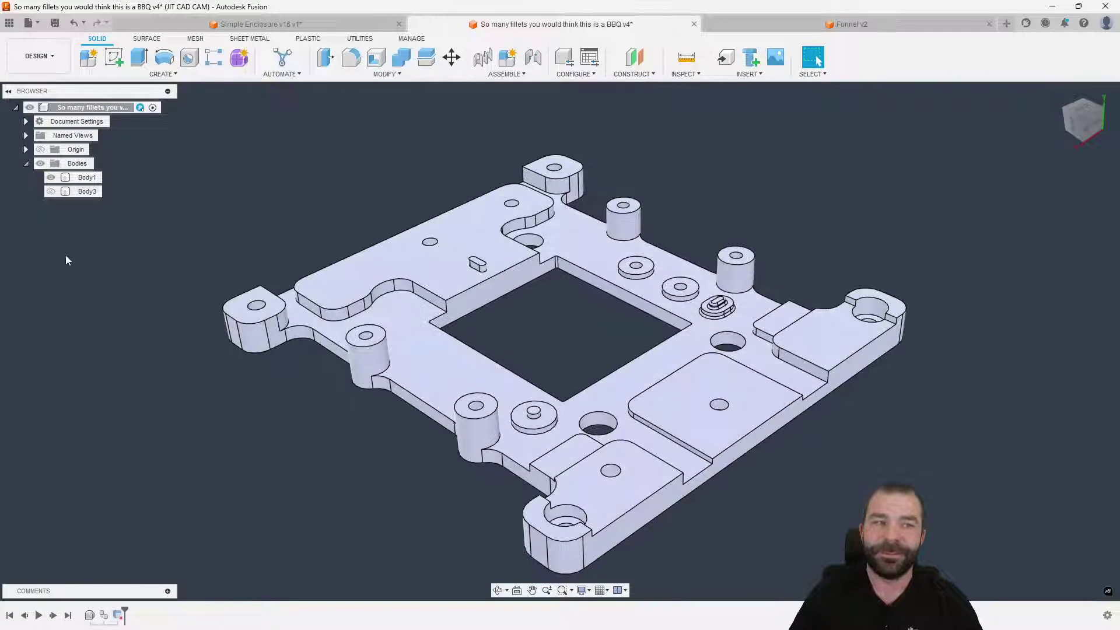
left_click(50, 191)
left_click(50, 177)
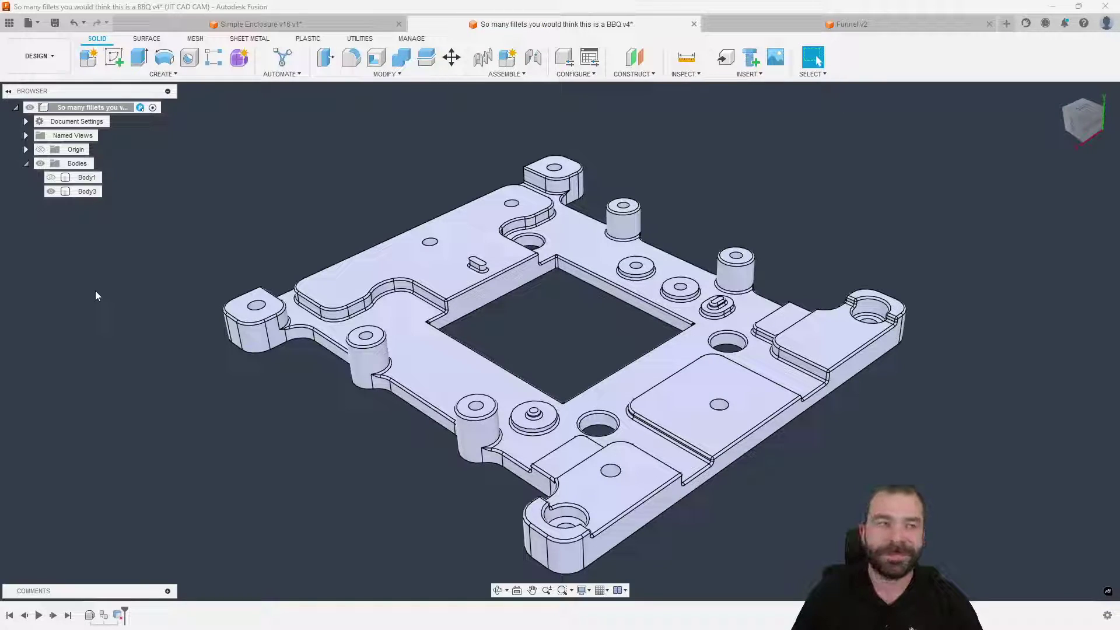
Rename Body3 to 'OG' and start renaming Body1 to 'Modify'
double_click(91, 195)
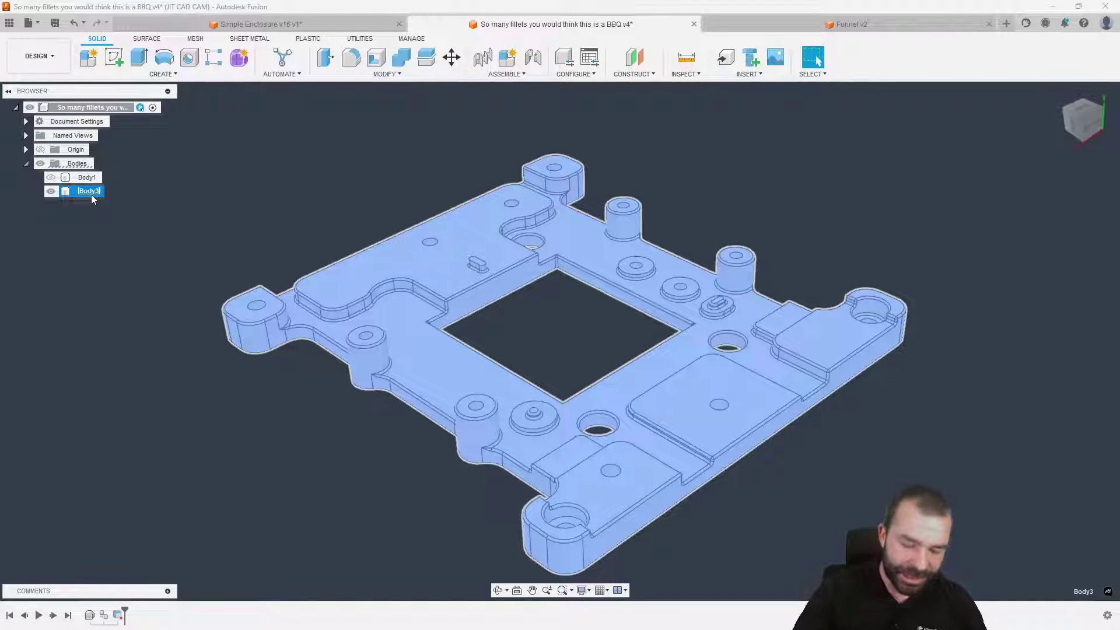
type("OG")
key("Return")
left_click(120, 250)
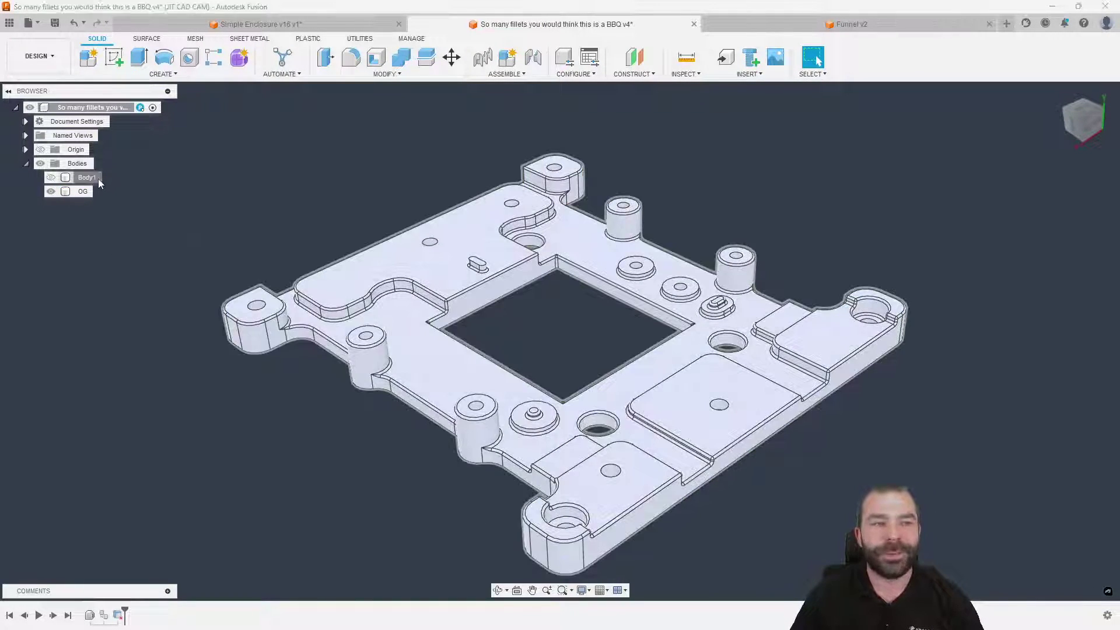
double_click(94, 177)
type("Mod")
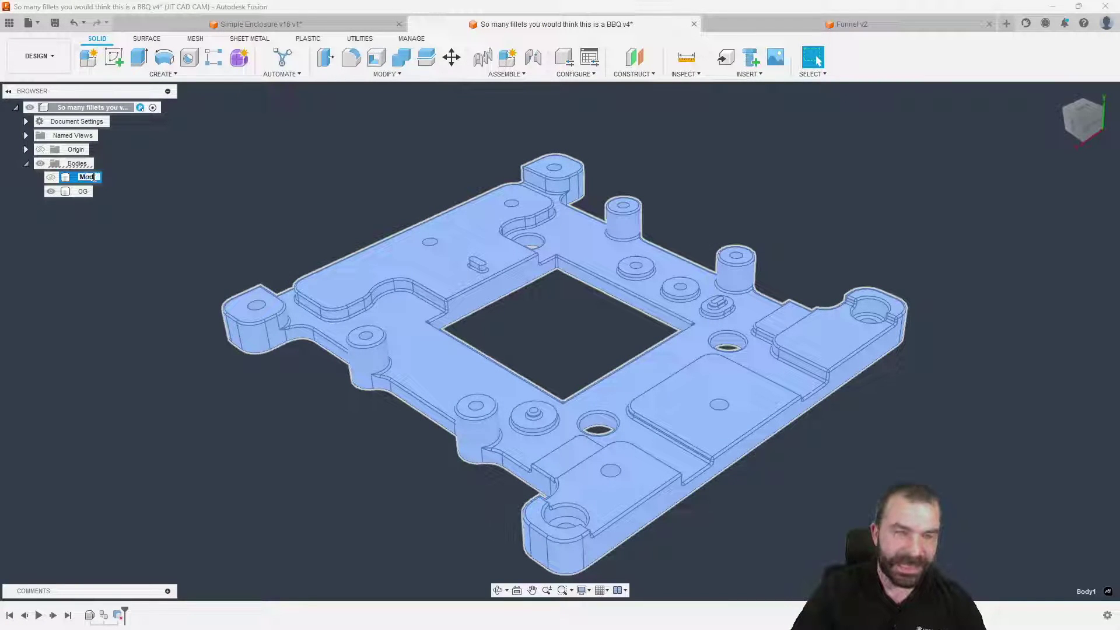
type("ify")
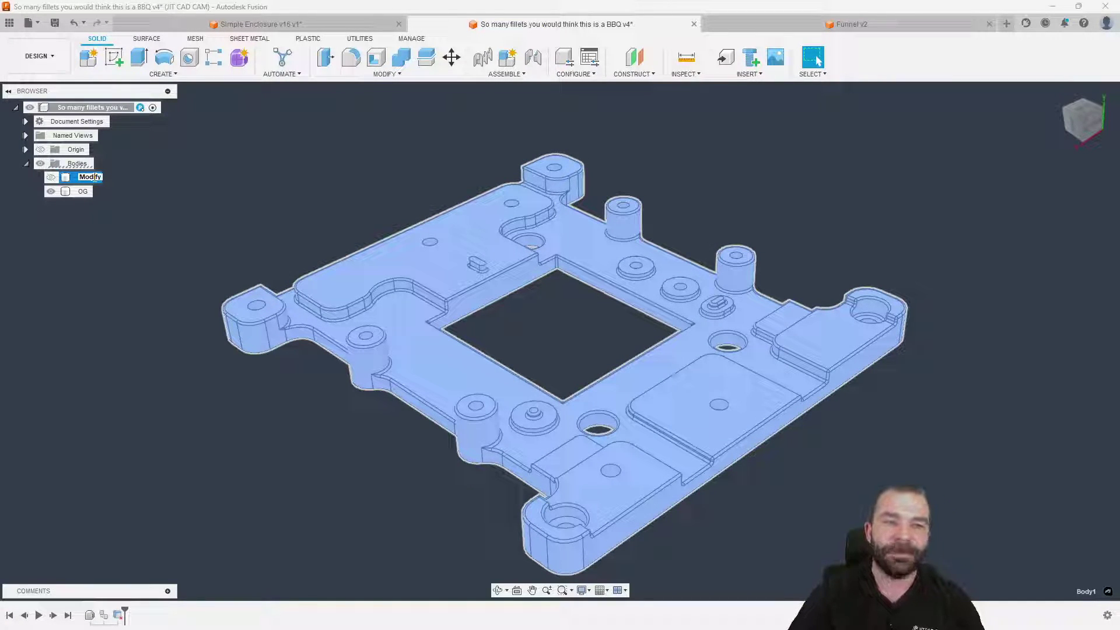
Commit the name 'Modify' for Body1 and switch to the Funnel v2 design
key("Return")
left_click(122, 214)
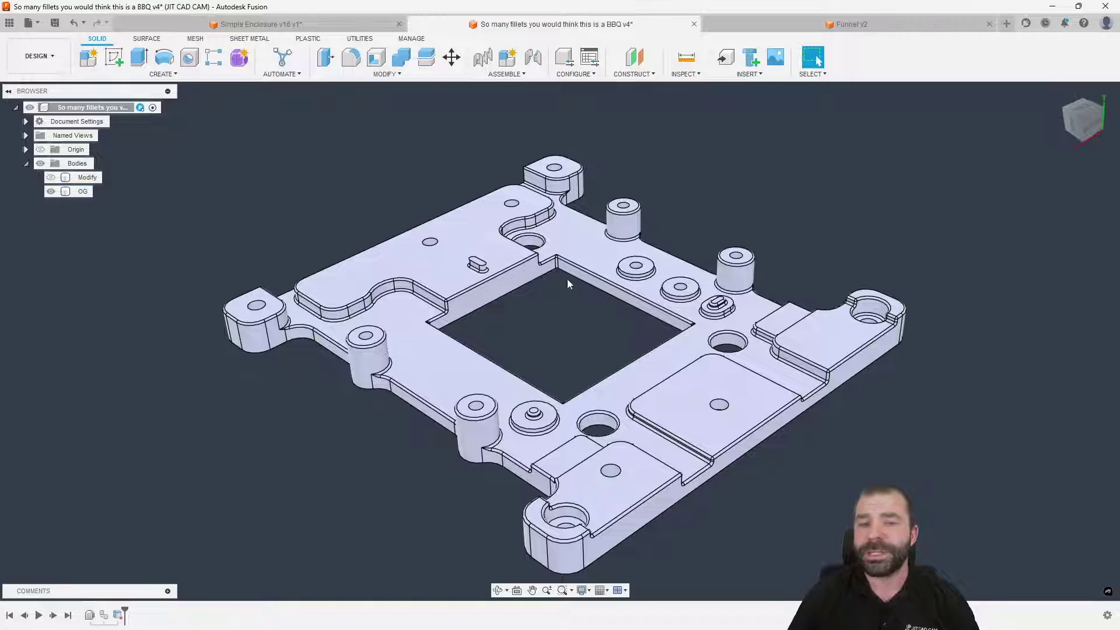
left_click(848, 25)
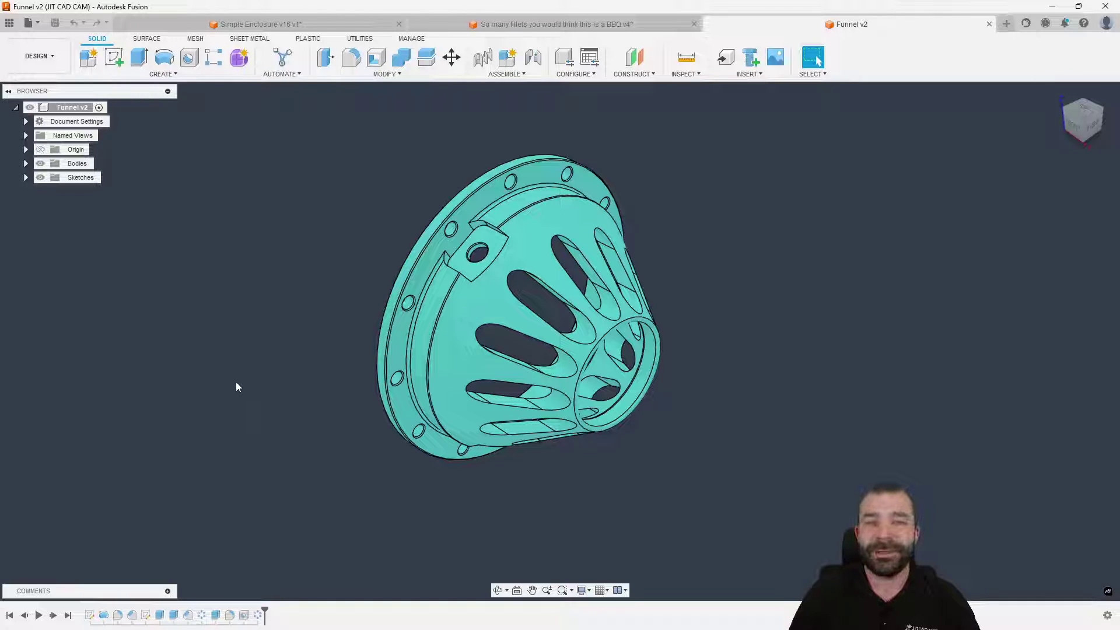
Copy and paste the funnel's Body1 to create a duplicate, Body8
left_click(385, 74)
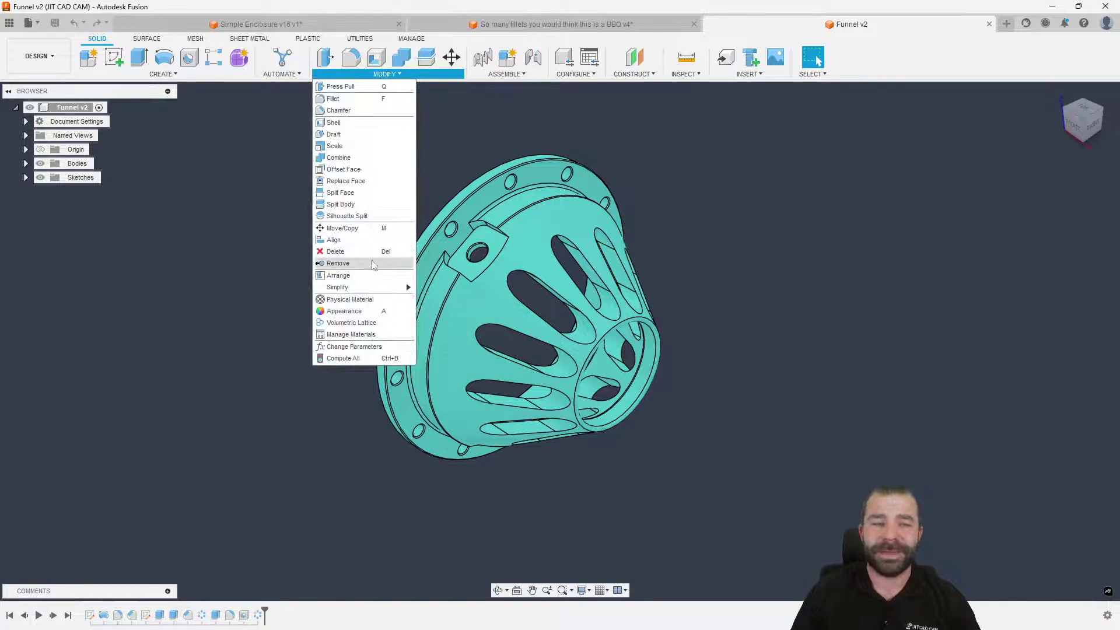
left_click(26, 163)
left_click(87, 177)
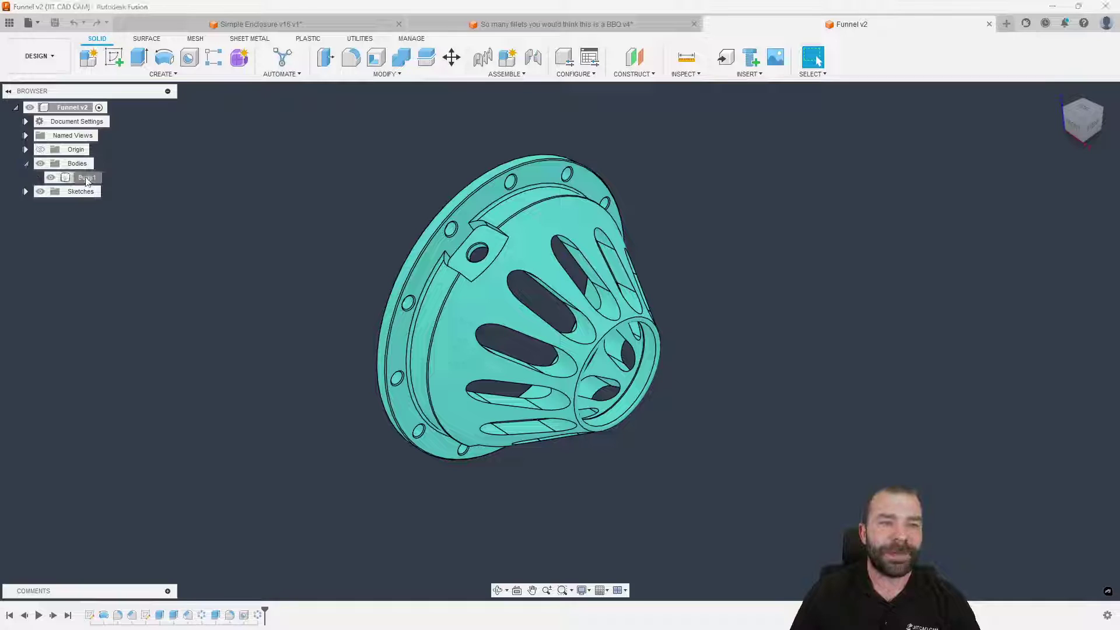
key("ctrl+c")
key("ctrl+v")
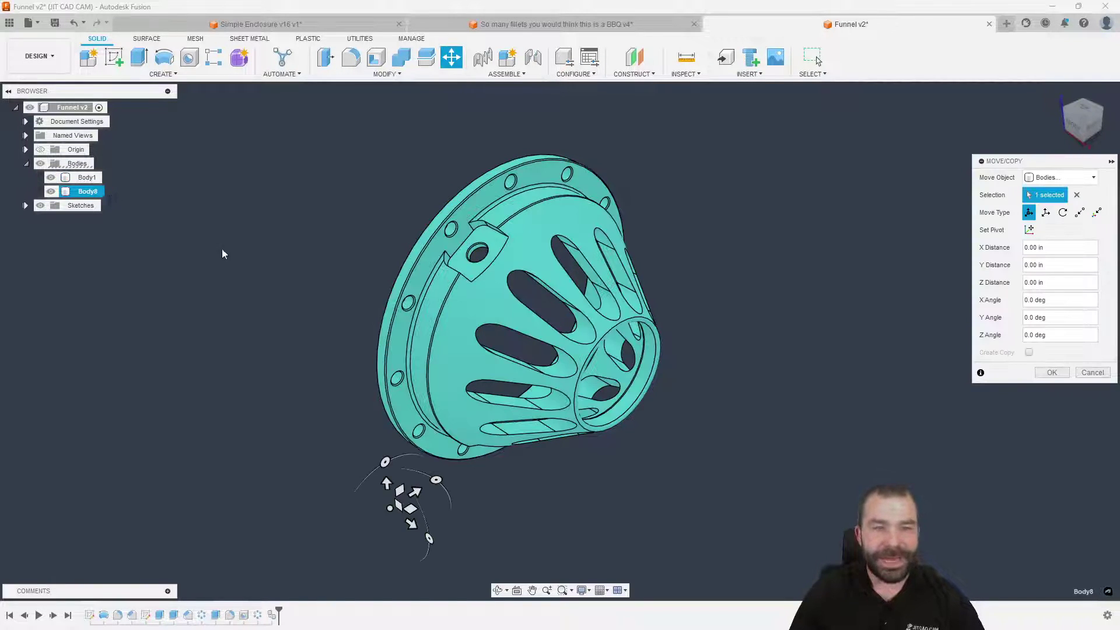
left_click(1052, 372)
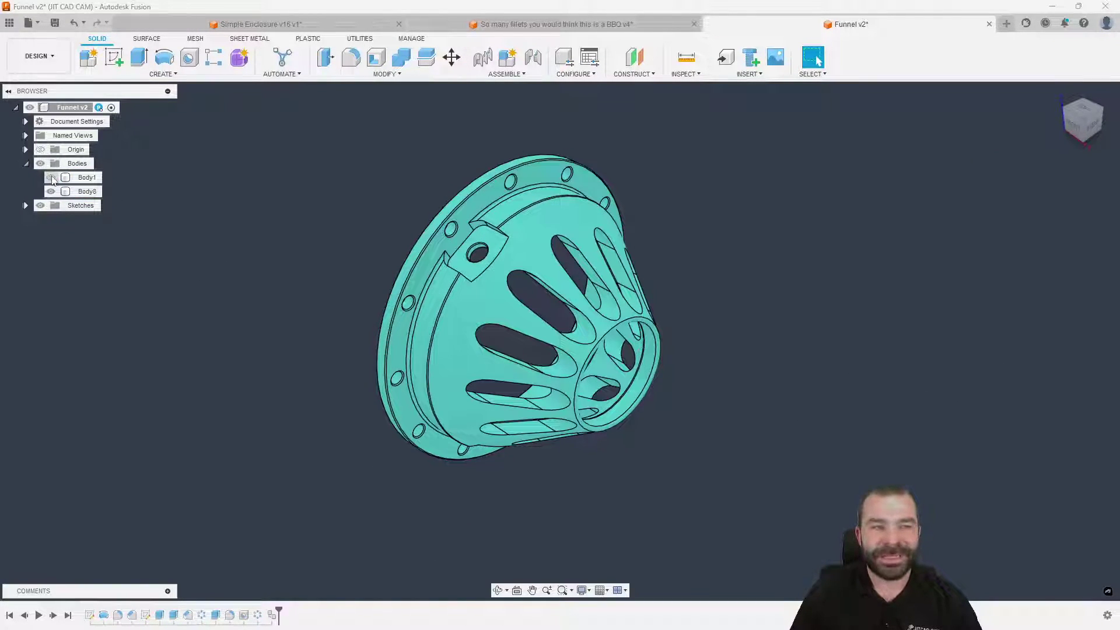
Start the Simplify Remove Faces command on the funnel
left_click(385, 75)
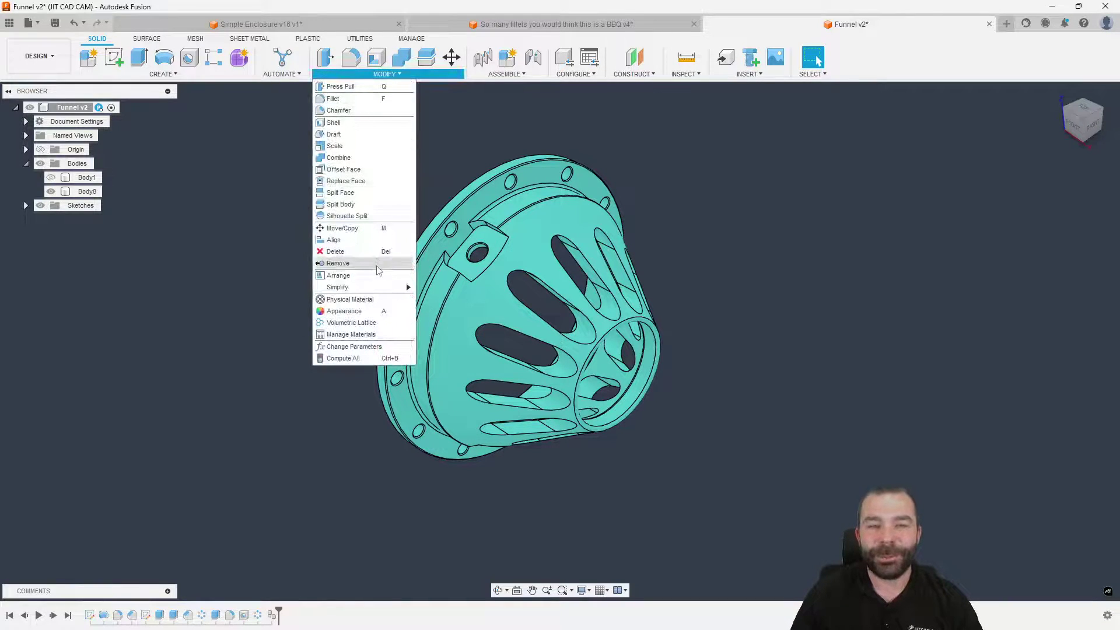
mouse_move(373, 287)
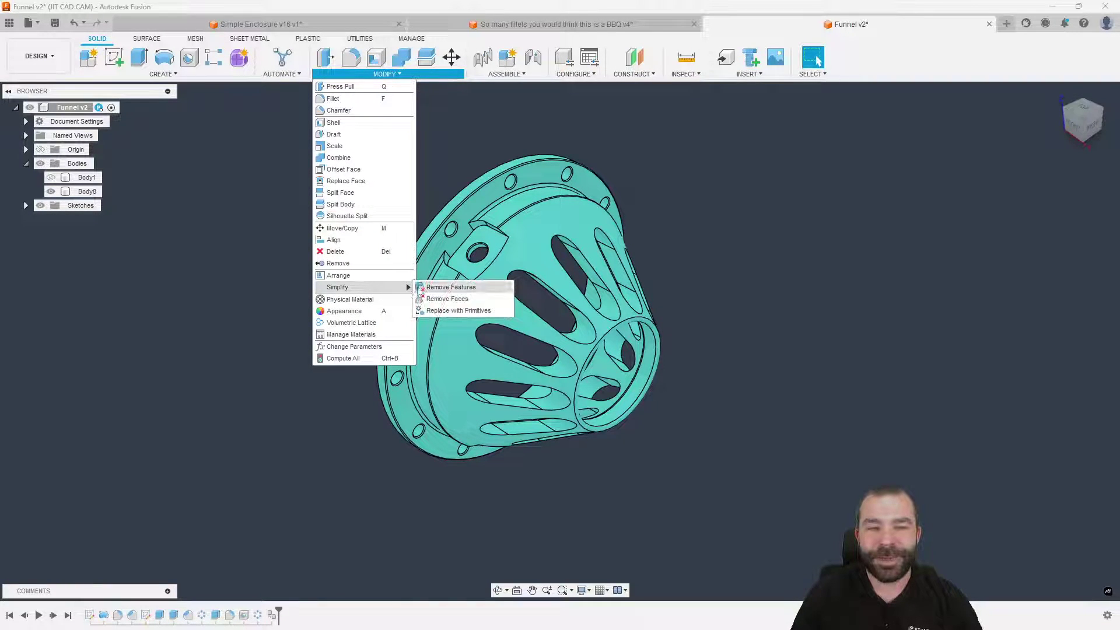
left_click(449, 298)
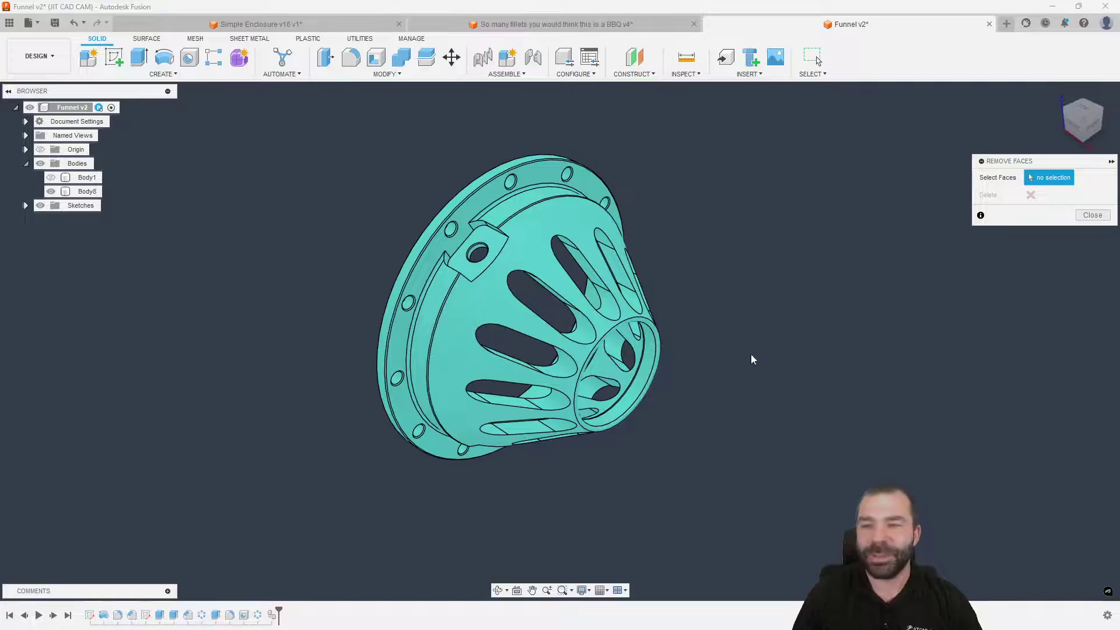
Add the second slot's faces and the centre hole's inner ring face to the removal
middle_click_drag(752, 359, 738, 329, "shift")
scroll(558, 290, "up", 3)
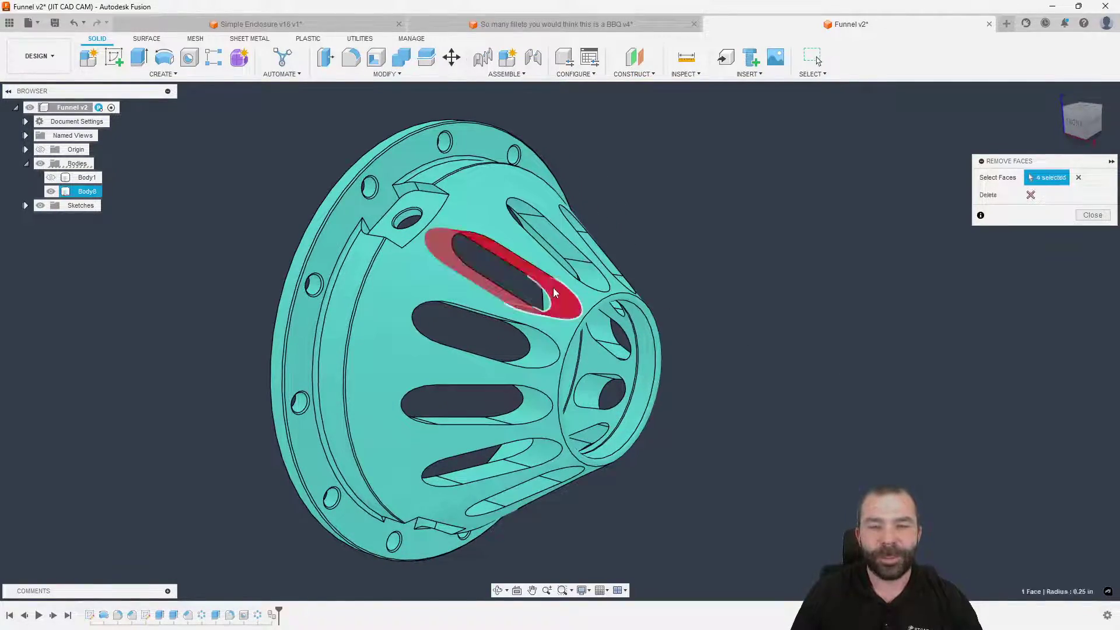
middle_click_drag(556, 298, 586, 300, "shift")
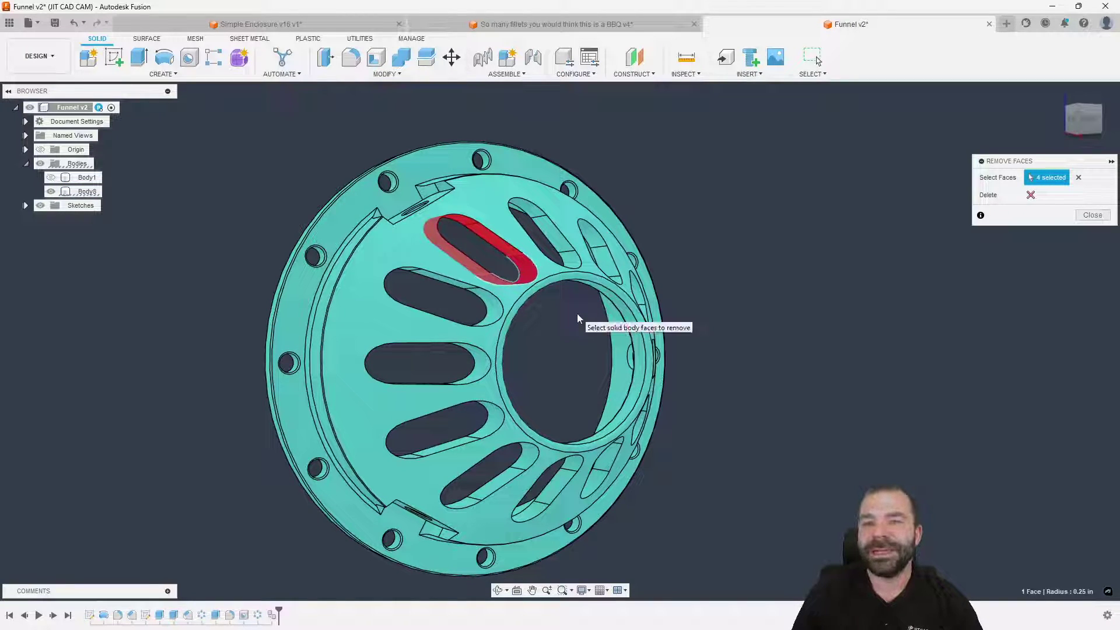
scroll(567, 274, "up", 2)
left_click(569, 252)
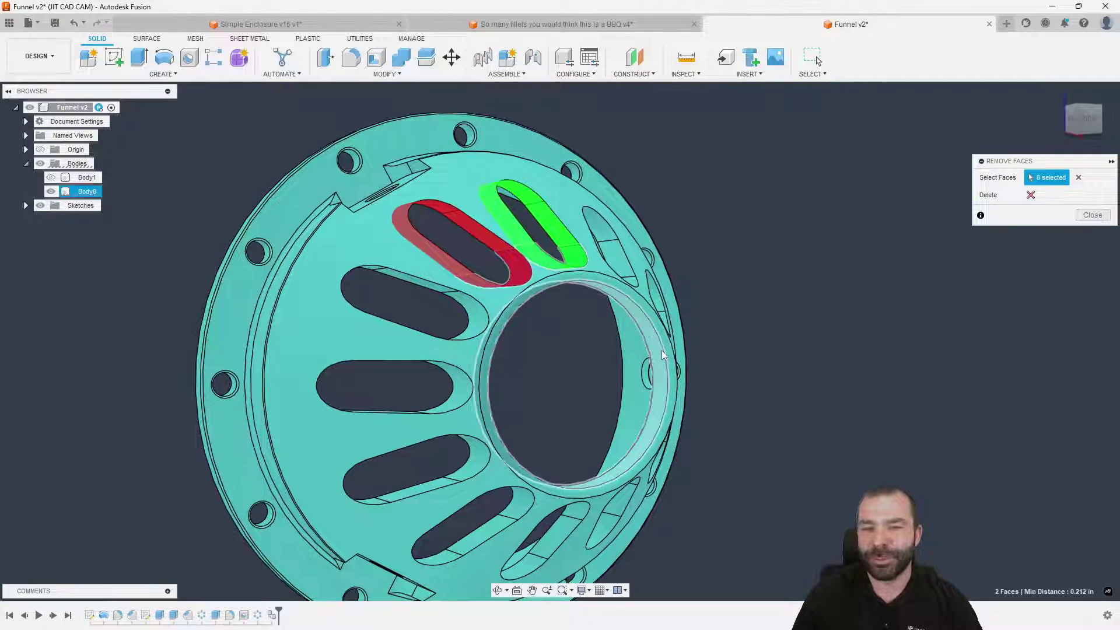
left_click(660, 328)
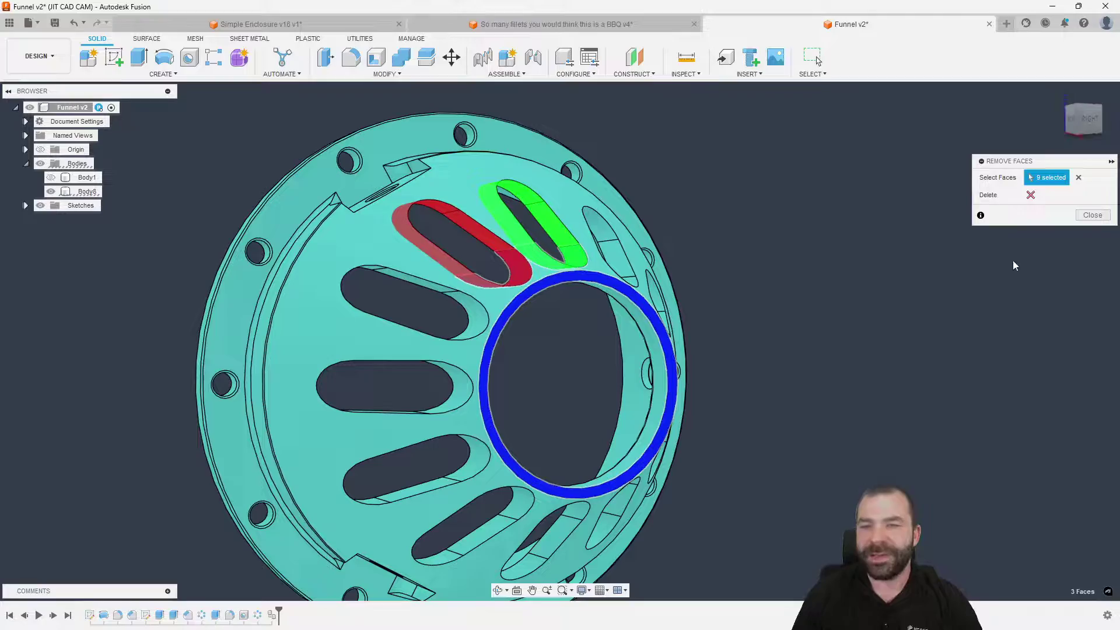
middle_click_drag(830, 278, 824, 283, "shift")
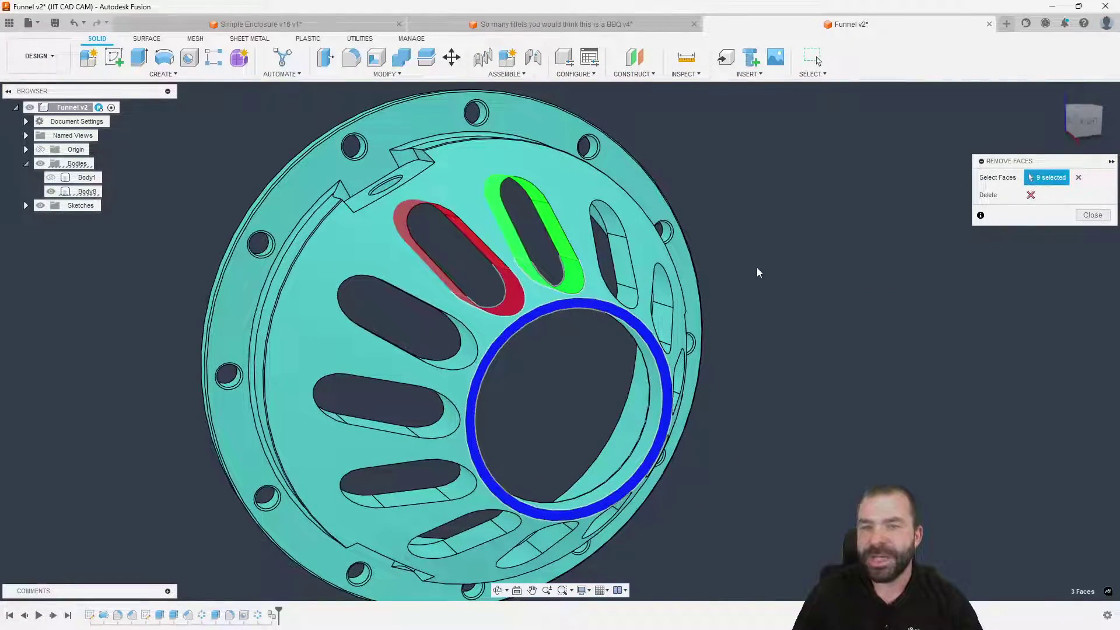
Delete the nine selected faces, close Remove Faces, and roll history back one step
left_click(1031, 195)
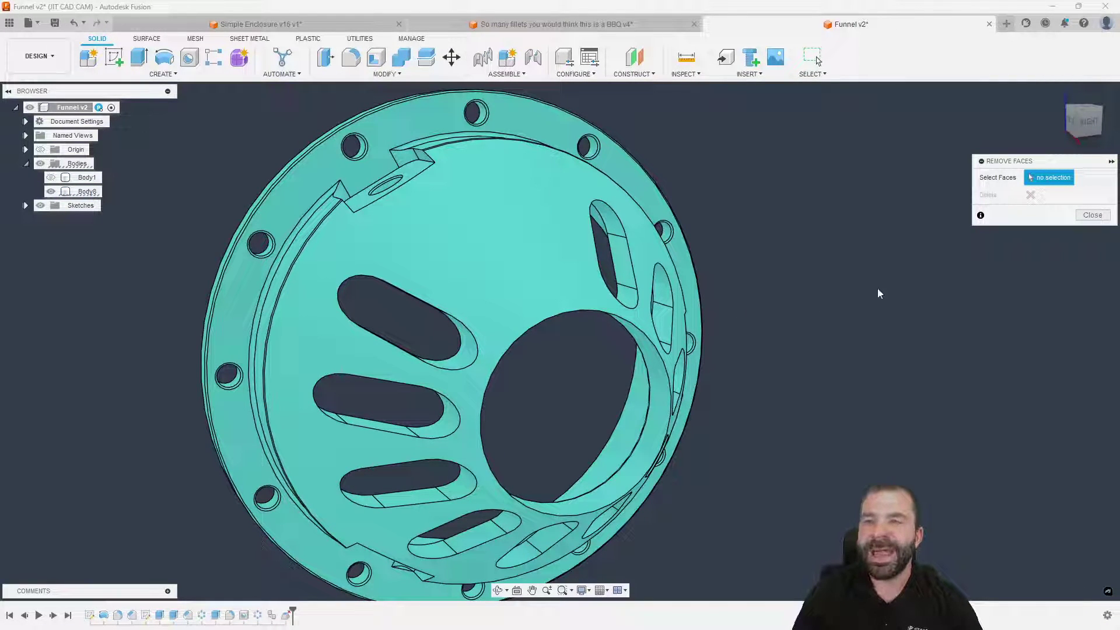
left_click(1092, 215)
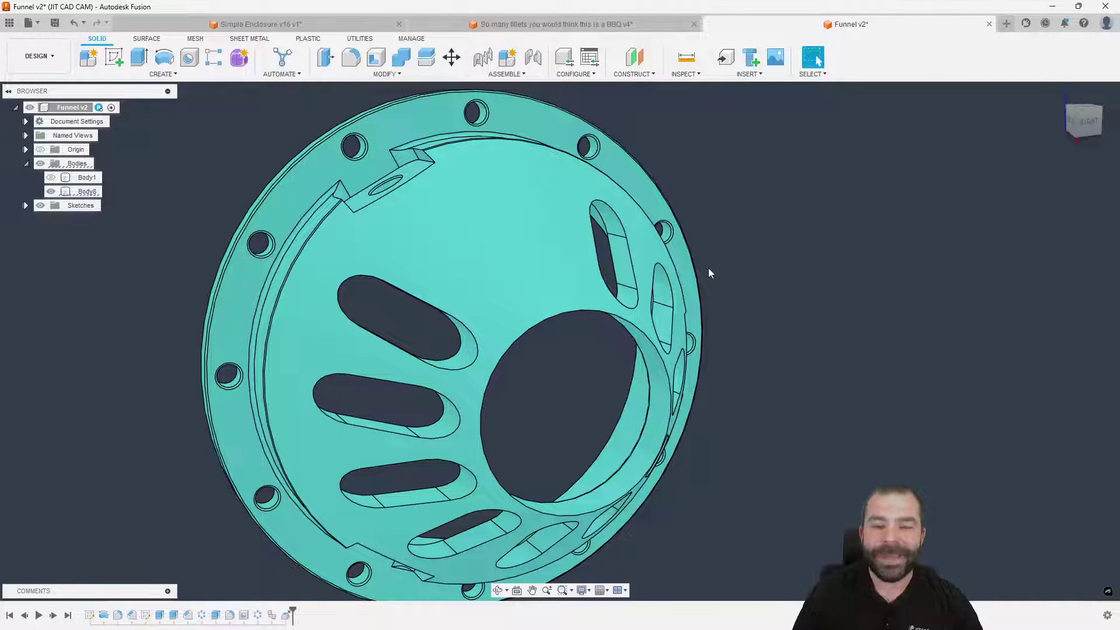
left_click_drag(293, 612, 280, 614)
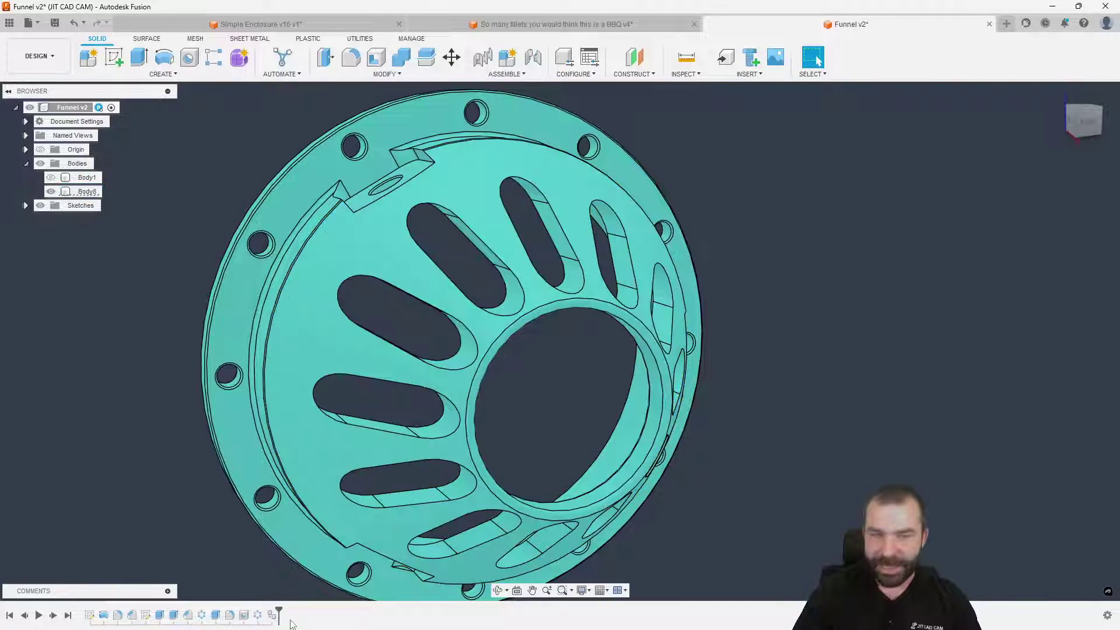
Start Remove Features on the funnel body, uncheck Fillet, and try then clear manual slot picks
left_click(386, 74)
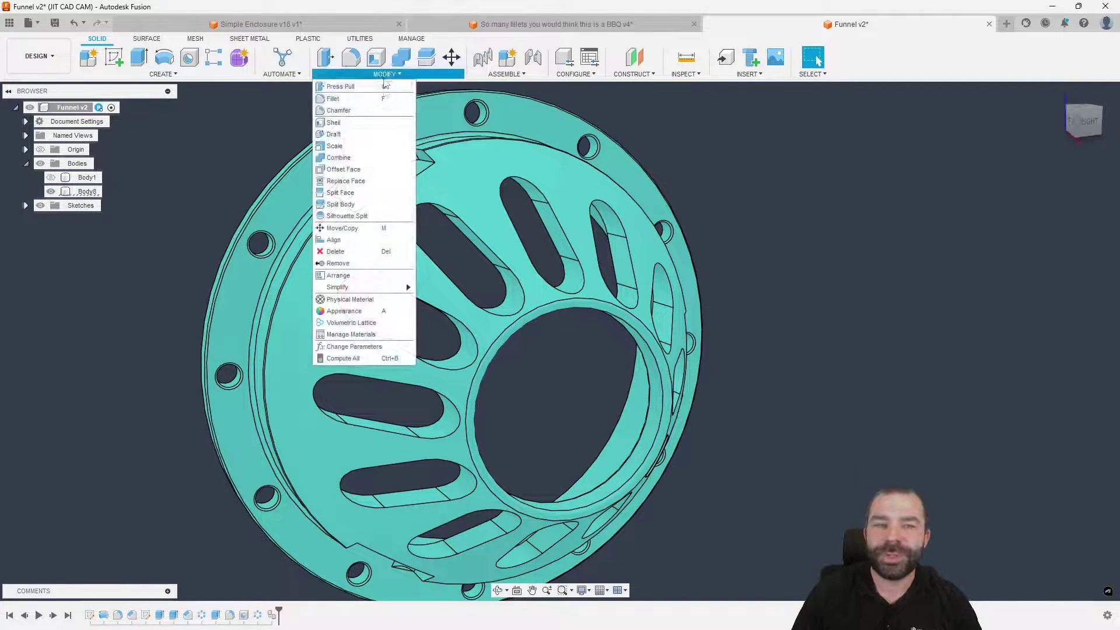
mouse_move(391, 287)
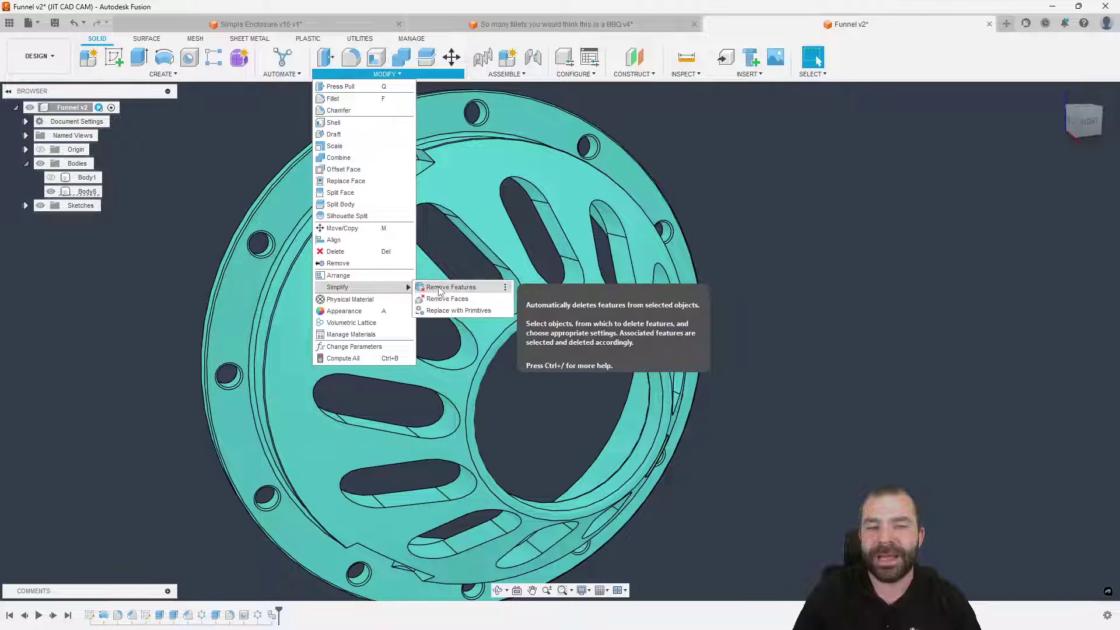
left_click(458, 289)
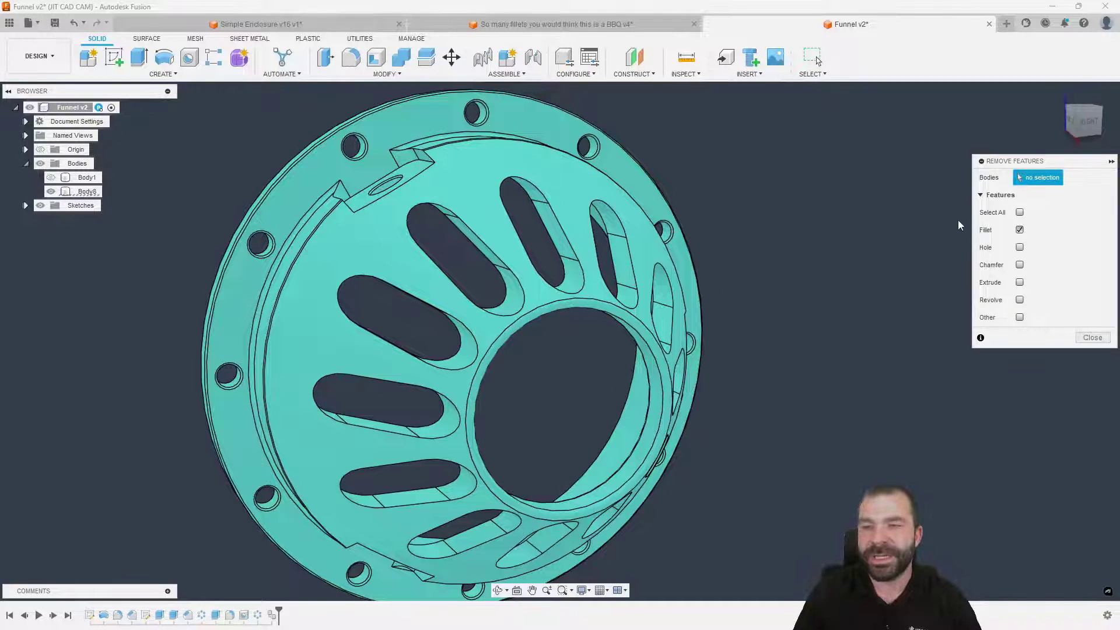
left_click(642, 249)
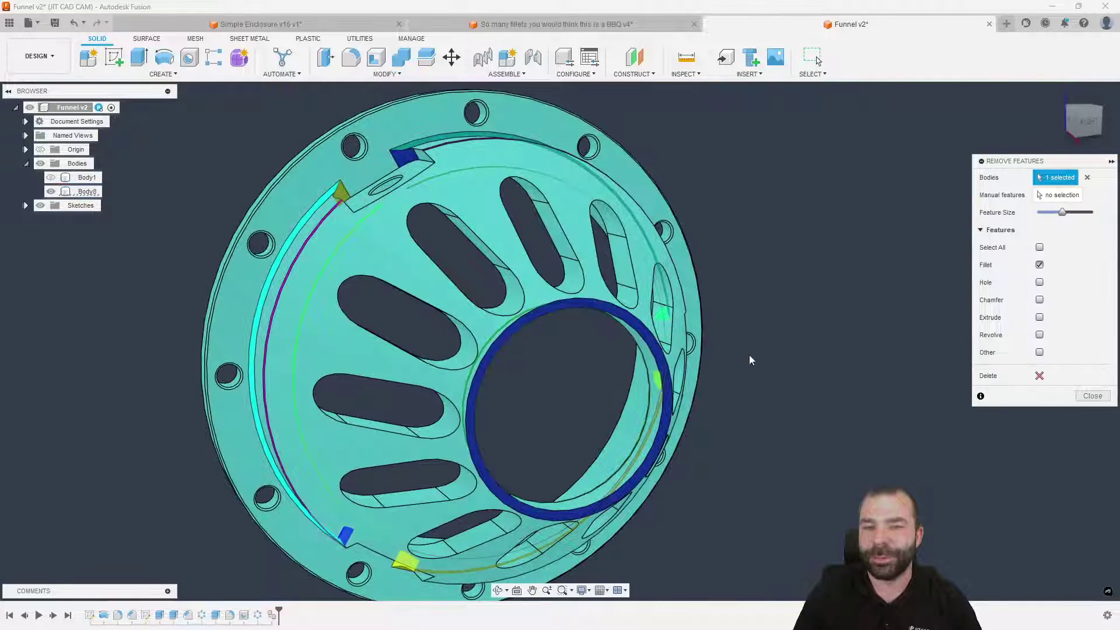
left_click(1040, 265)
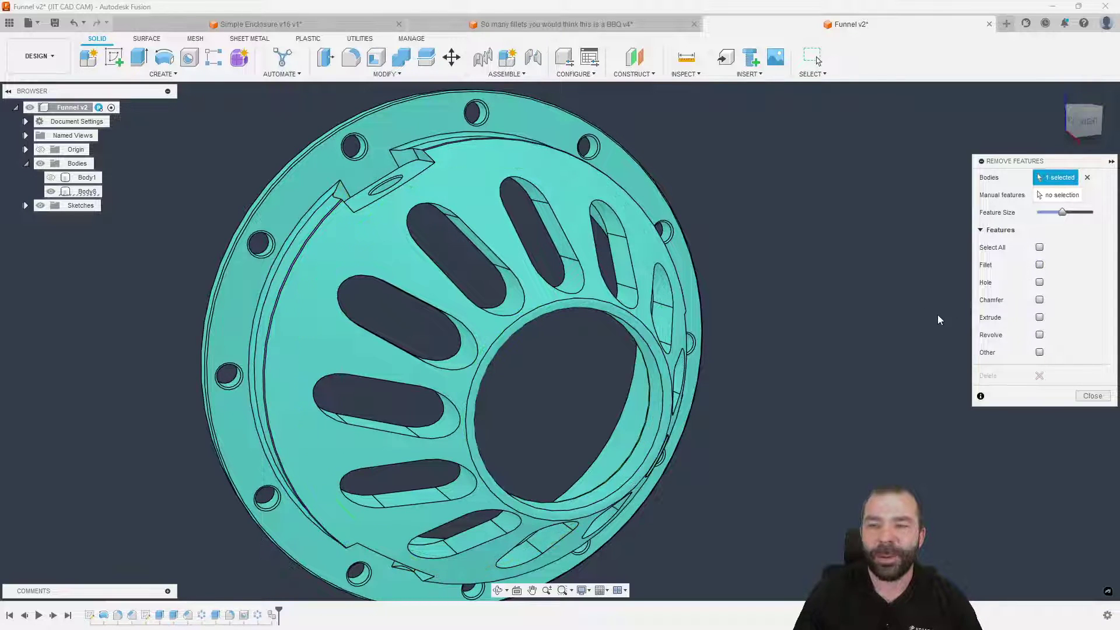
left_click(1059, 195)
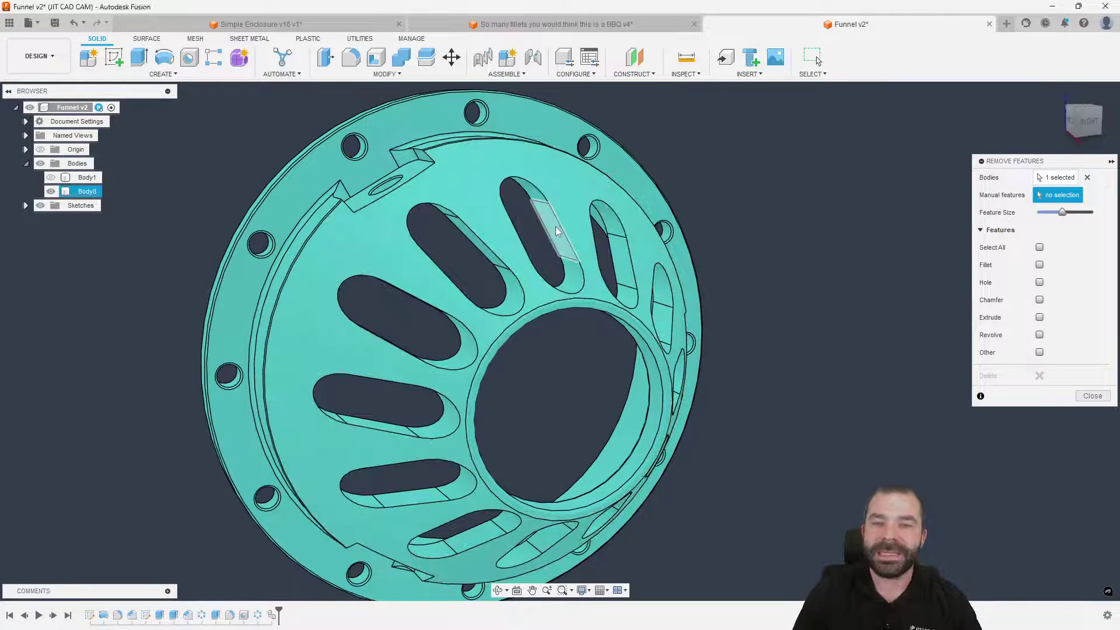
left_click(566, 257)
left_click(490, 275)
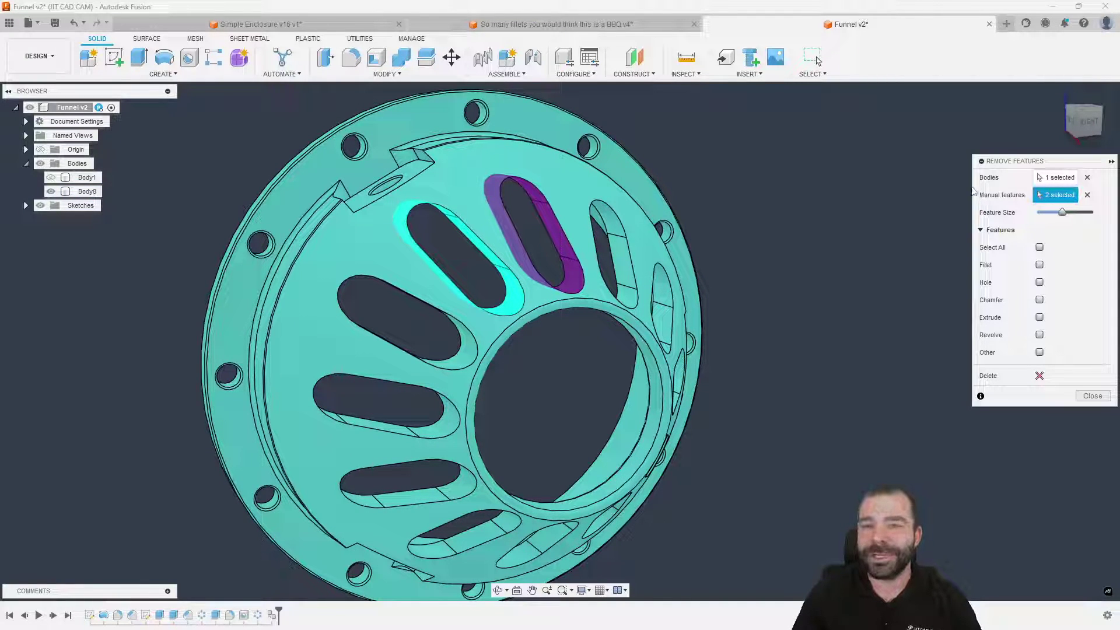
left_click(1087, 195)
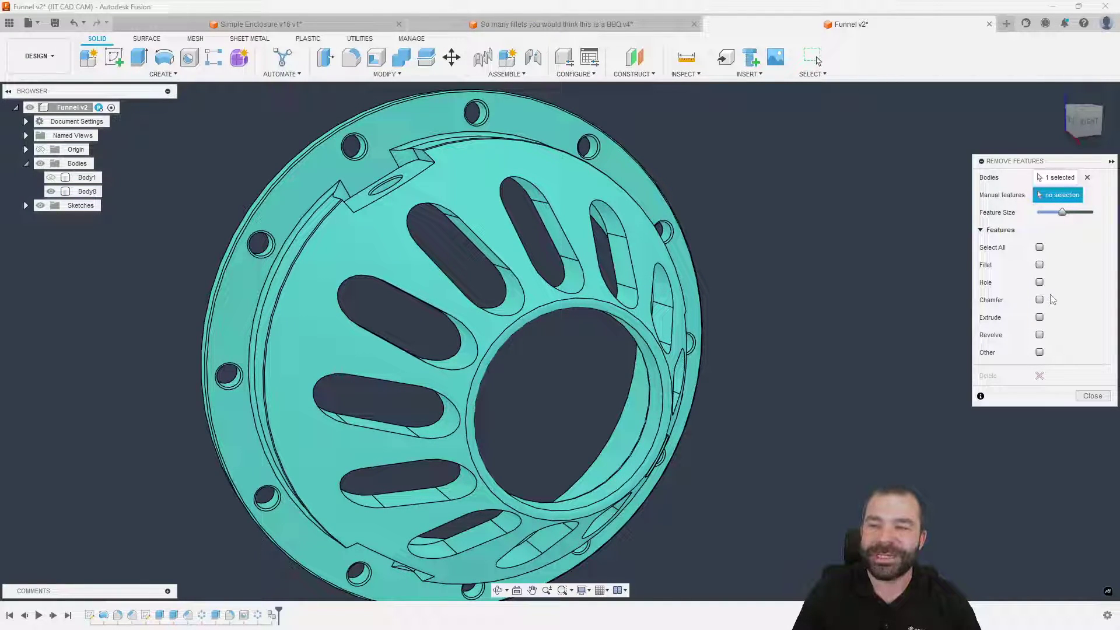
Enable Extrude, raise Feature Size to catch every slot, delete them, and close
left_click(1039, 317)
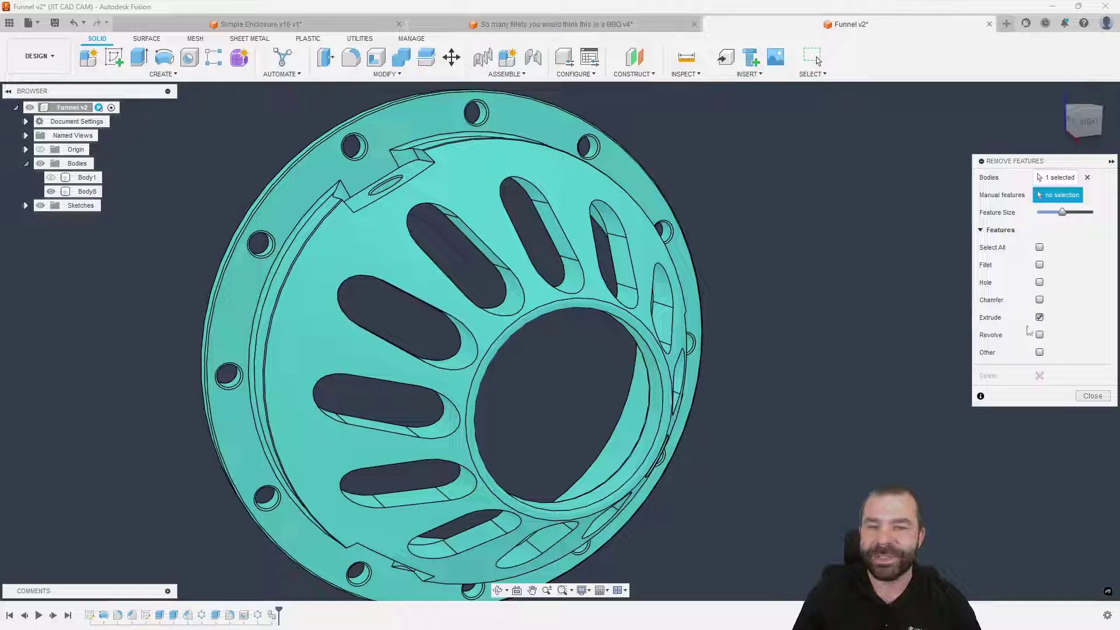
left_click_drag(1063, 212, 1072, 212)
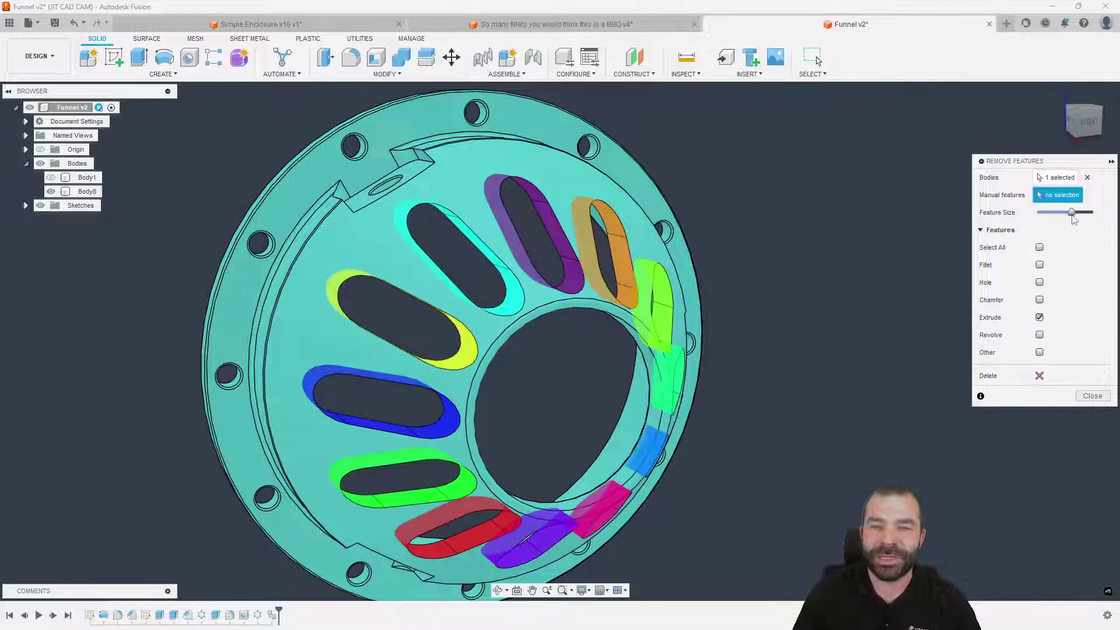
scroll(873, 270, "down", 3)
middle_click_drag(872, 270, 797, 304, "shift")
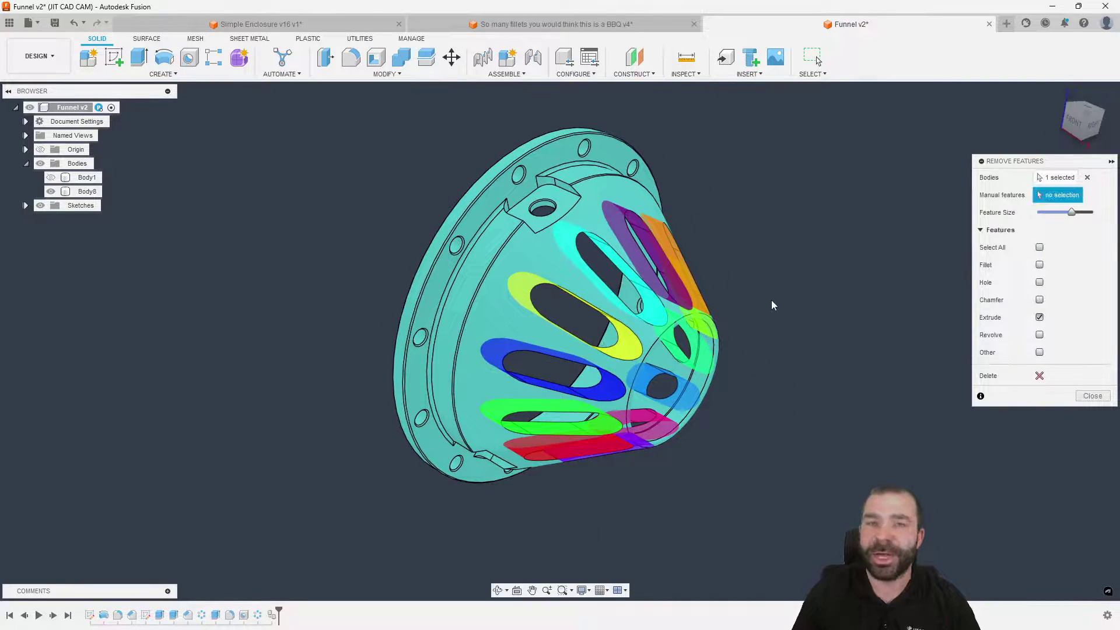
scroll(773, 305, "up", 3)
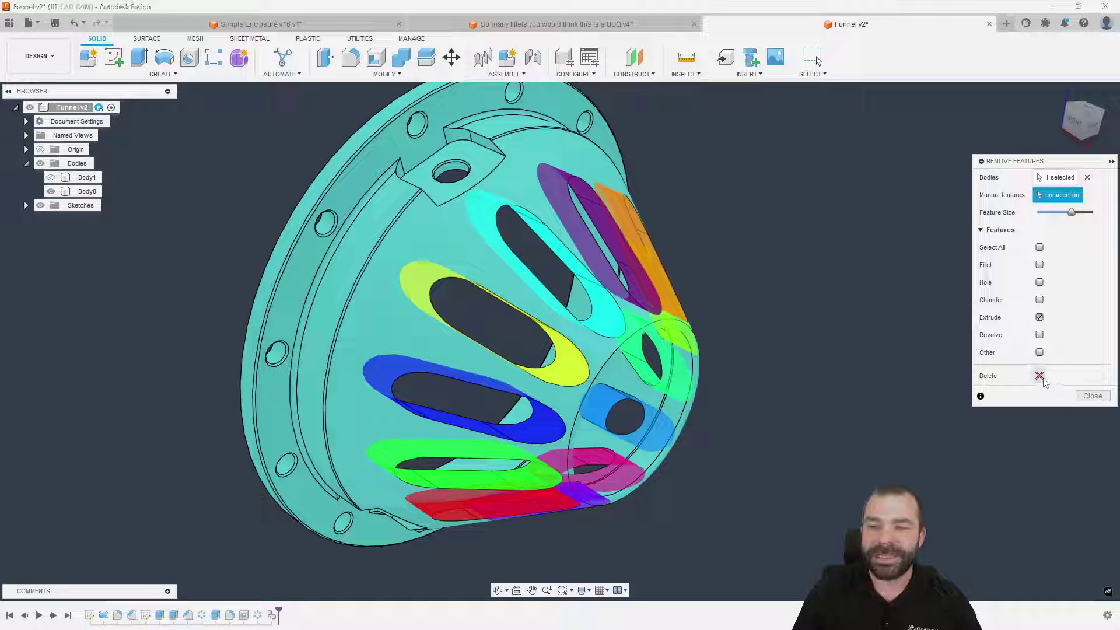
left_click(1040, 376)
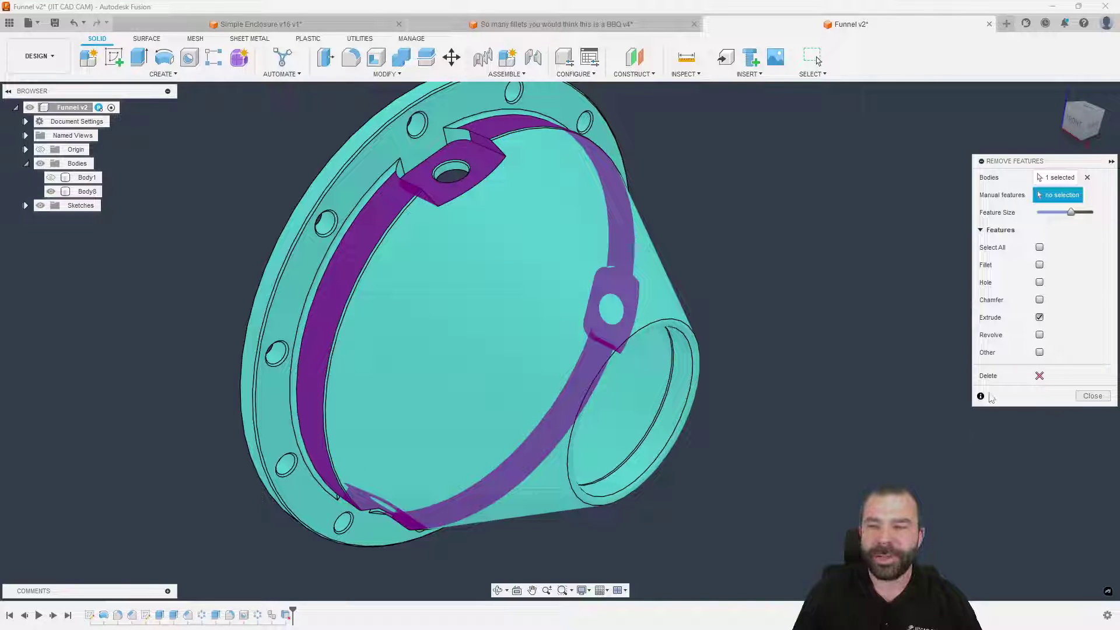
left_click(1093, 396)
middle_click_drag(855, 368, 642, 274, "shift")
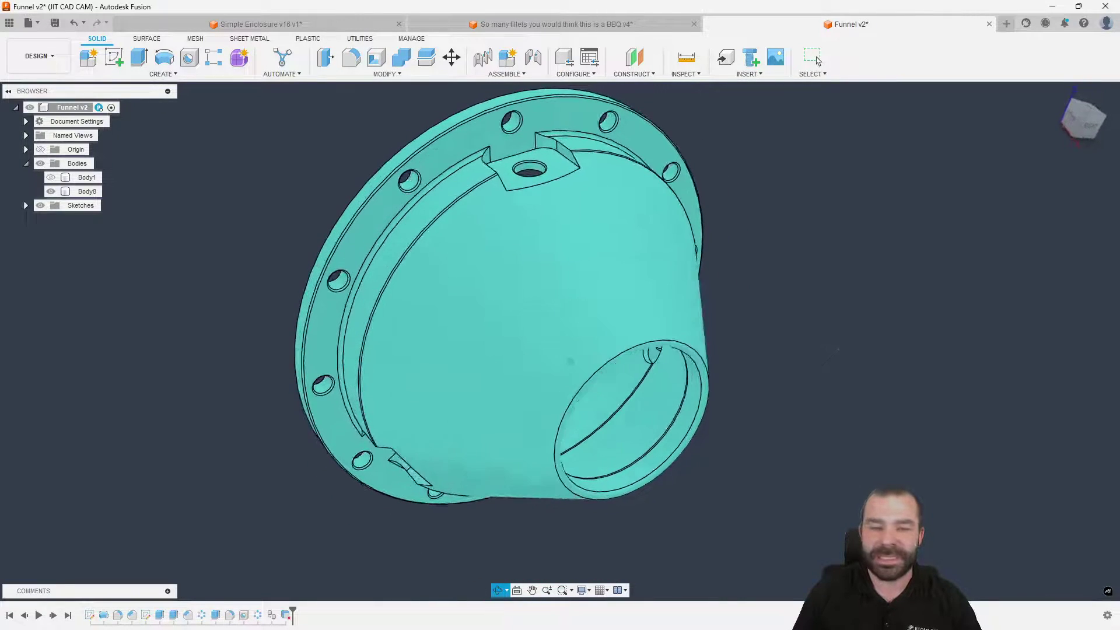
Edit the Remove Features step, raise the Feature Size threshold slightly, and reapply it
double_click(285, 615)
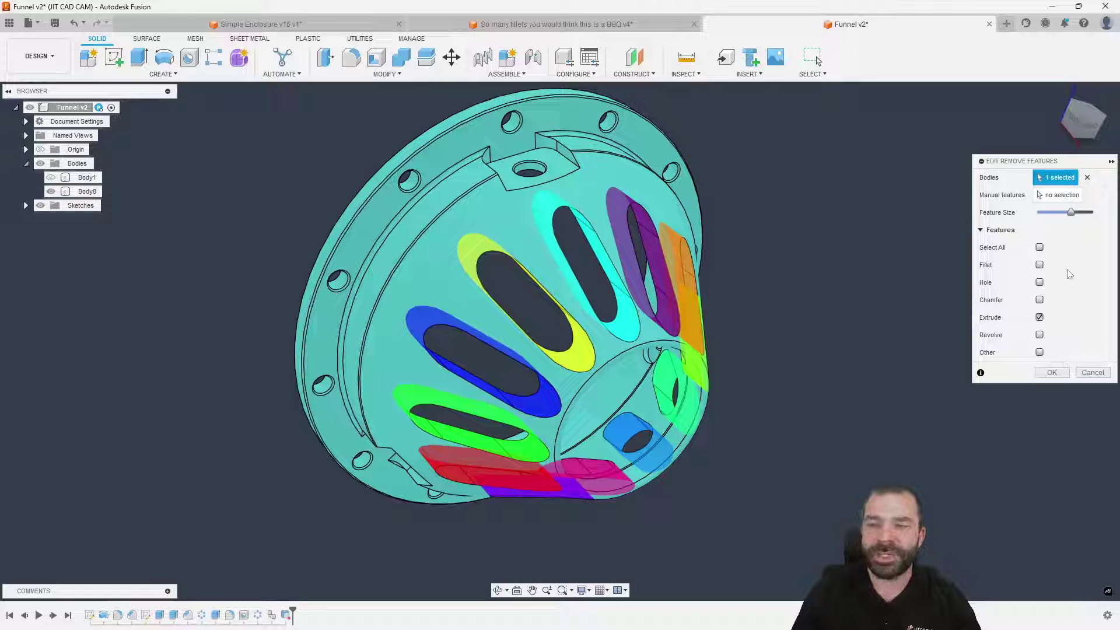
left_click_drag(1065, 211, 1074, 214)
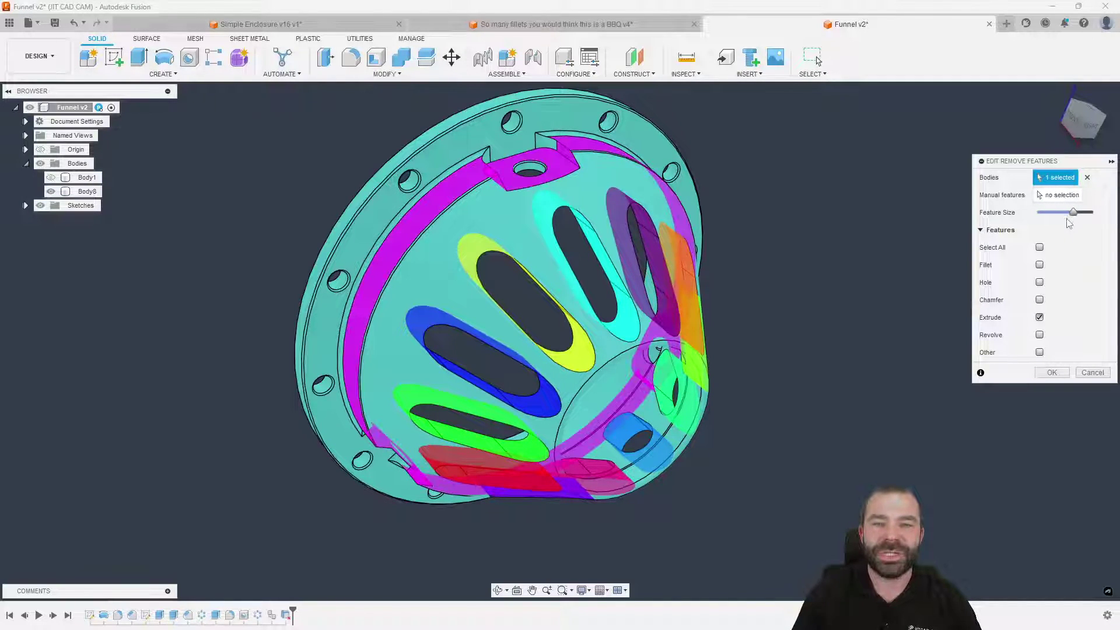
left_click(1056, 371)
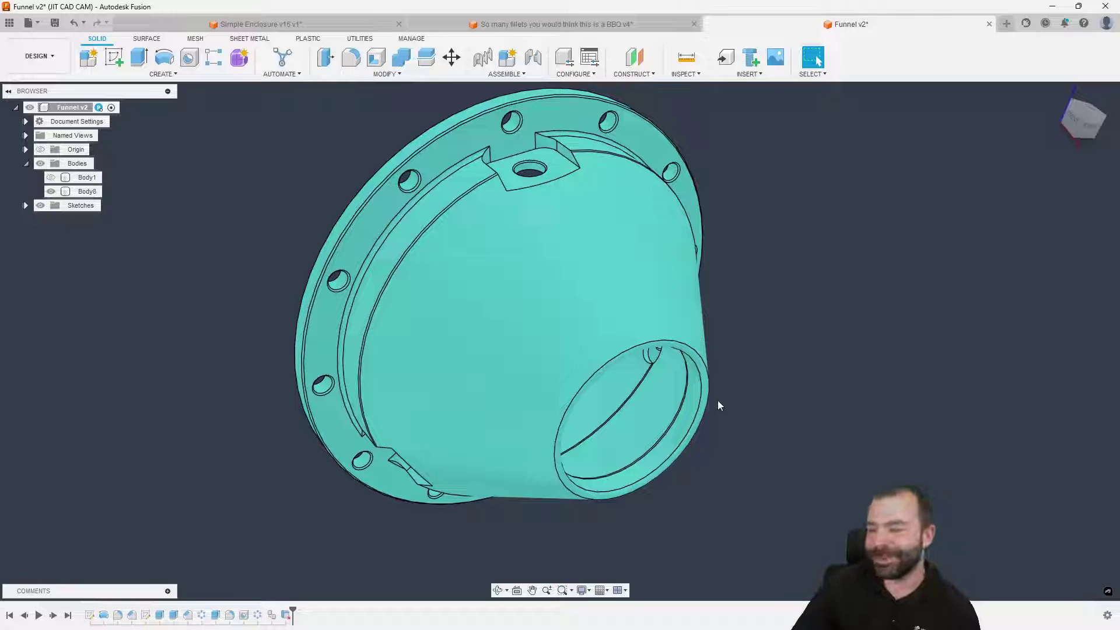
left_click(689, 346)
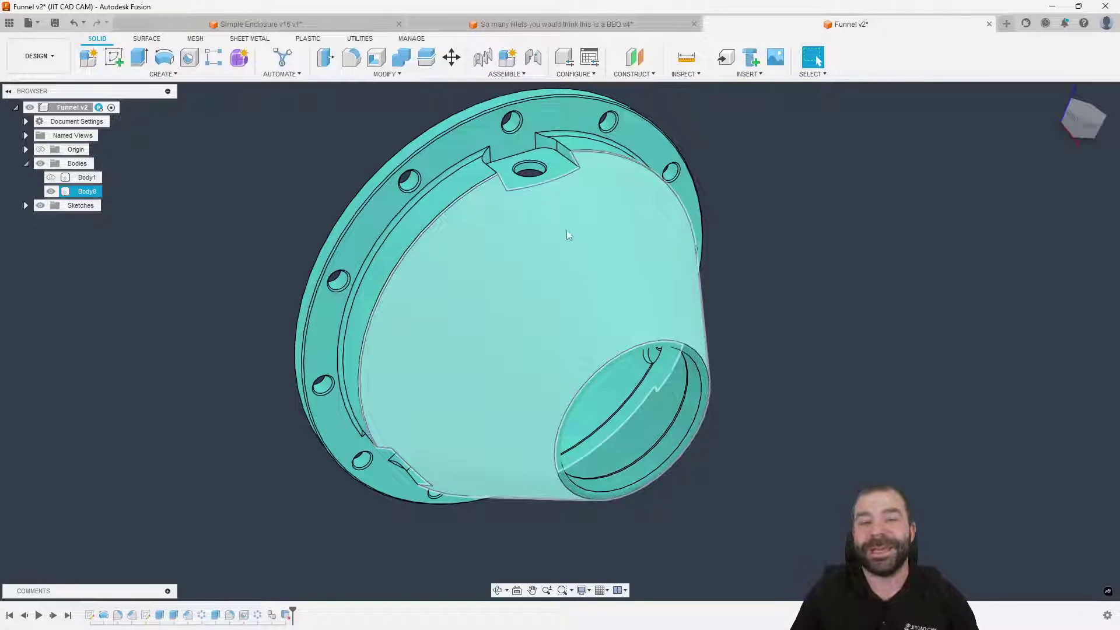
key("Escape")
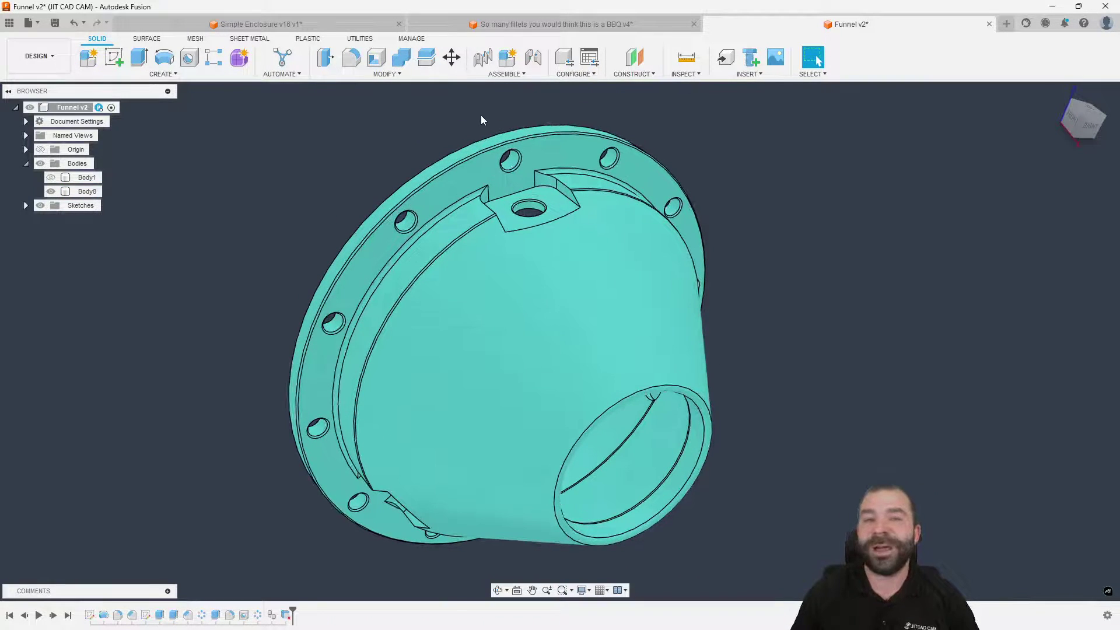